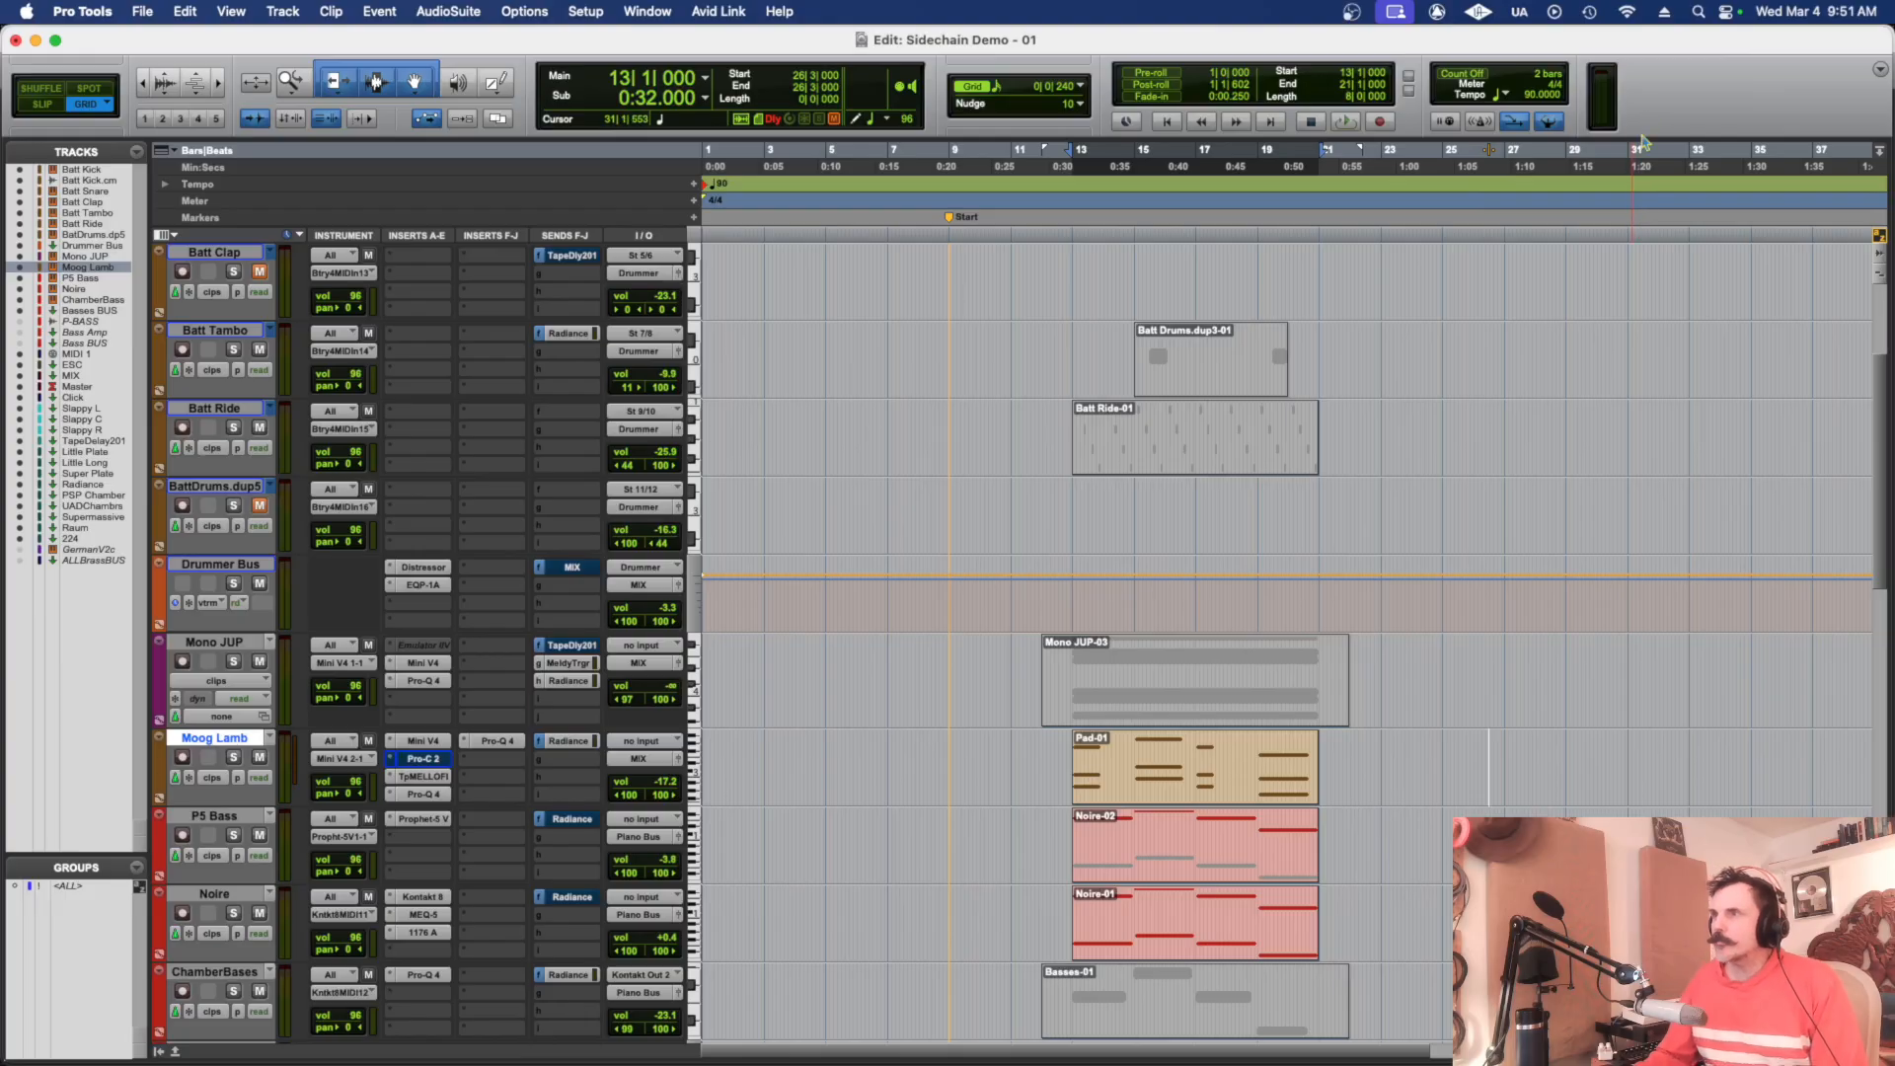
- Play the session from bar 13 and view the Mini V4 instrument on the Moog Lamb track
scroll(1458, 542, up, 2)
scroll(1458, 542, down, 2)
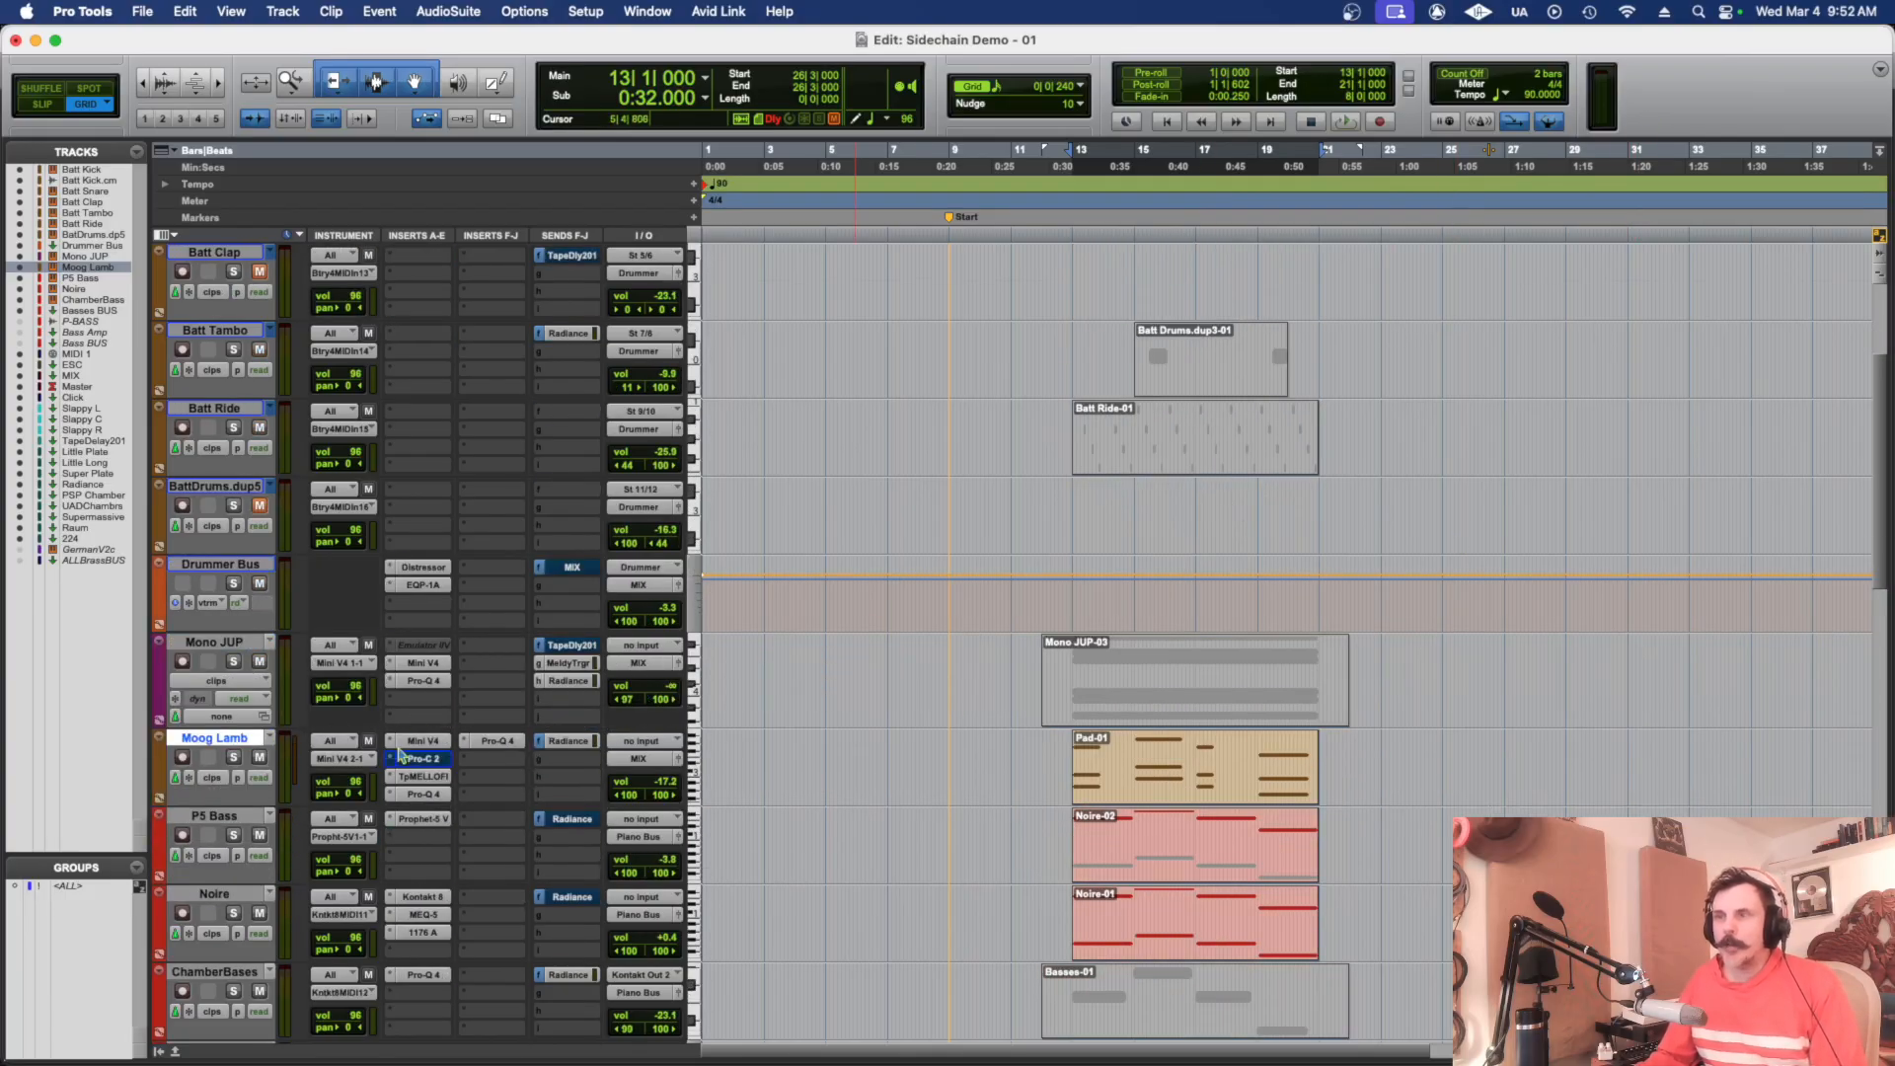
key(space)
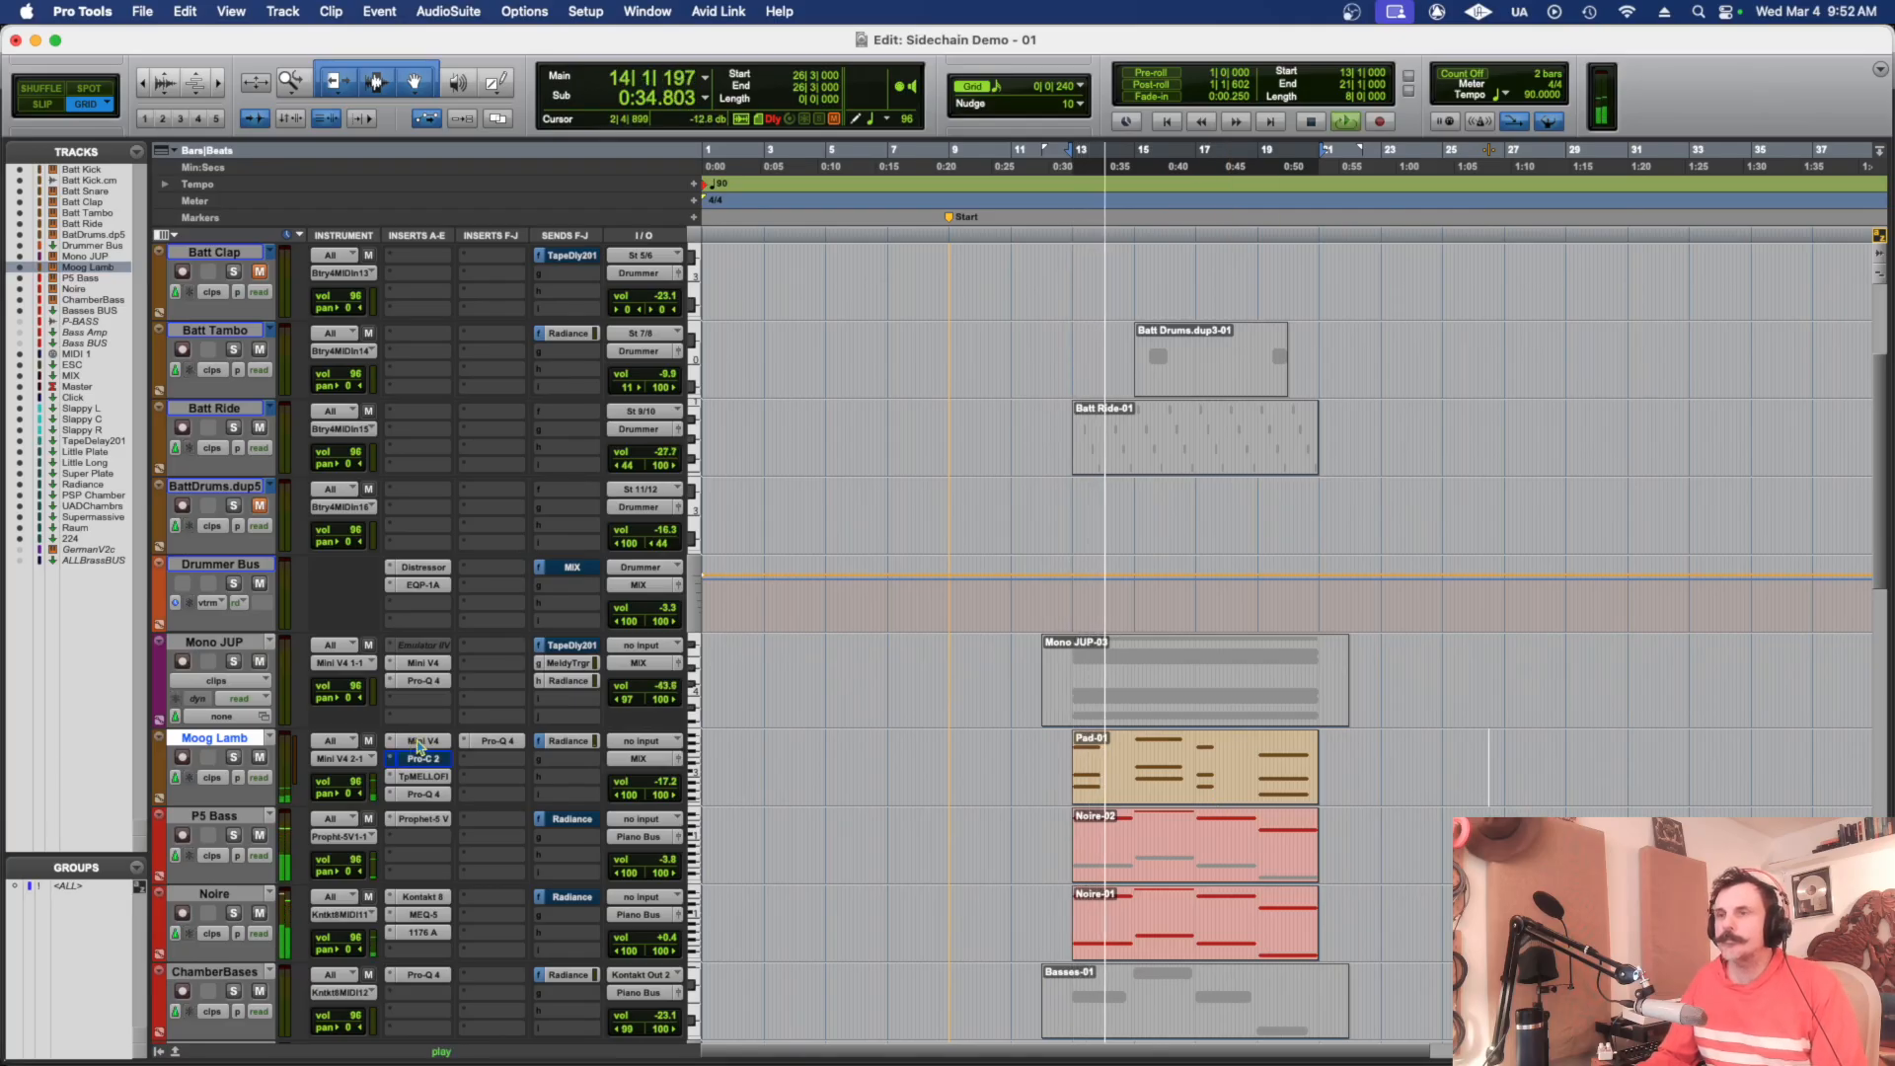
click(419, 743)
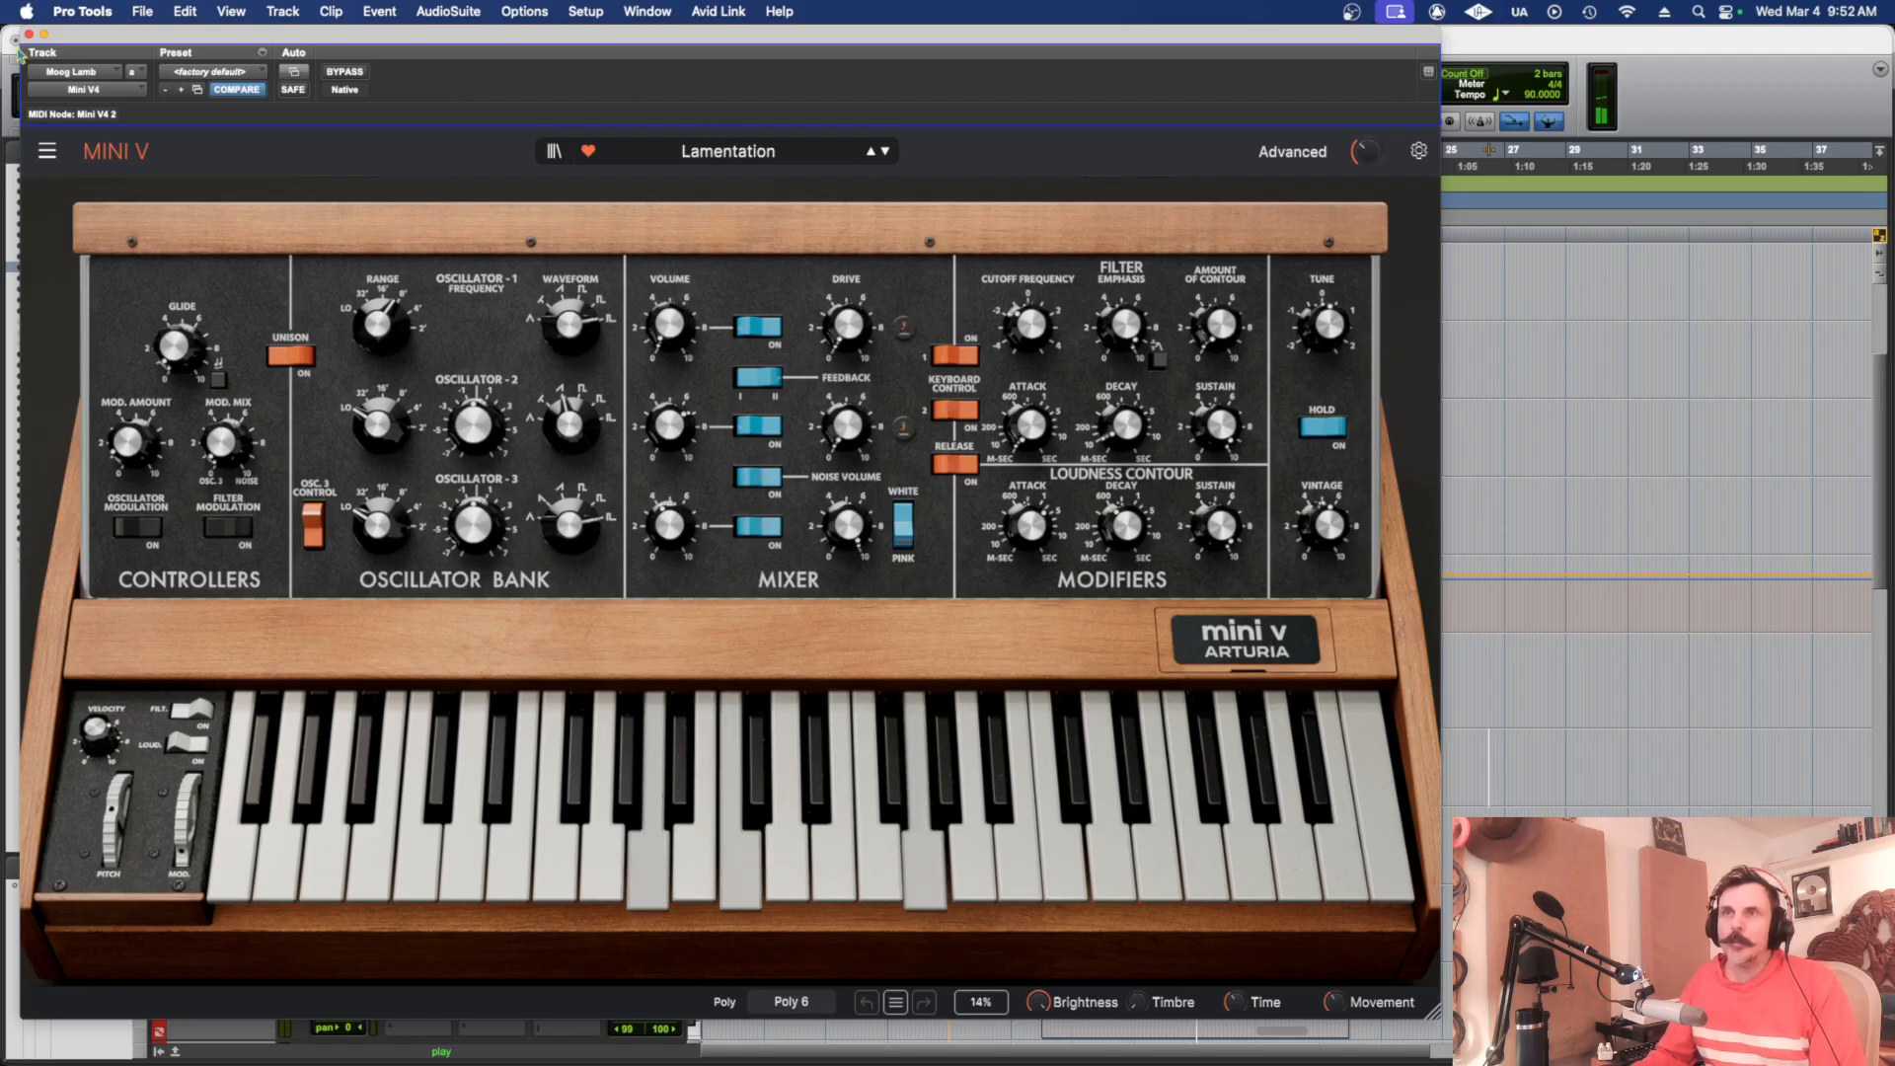
click(29, 35)
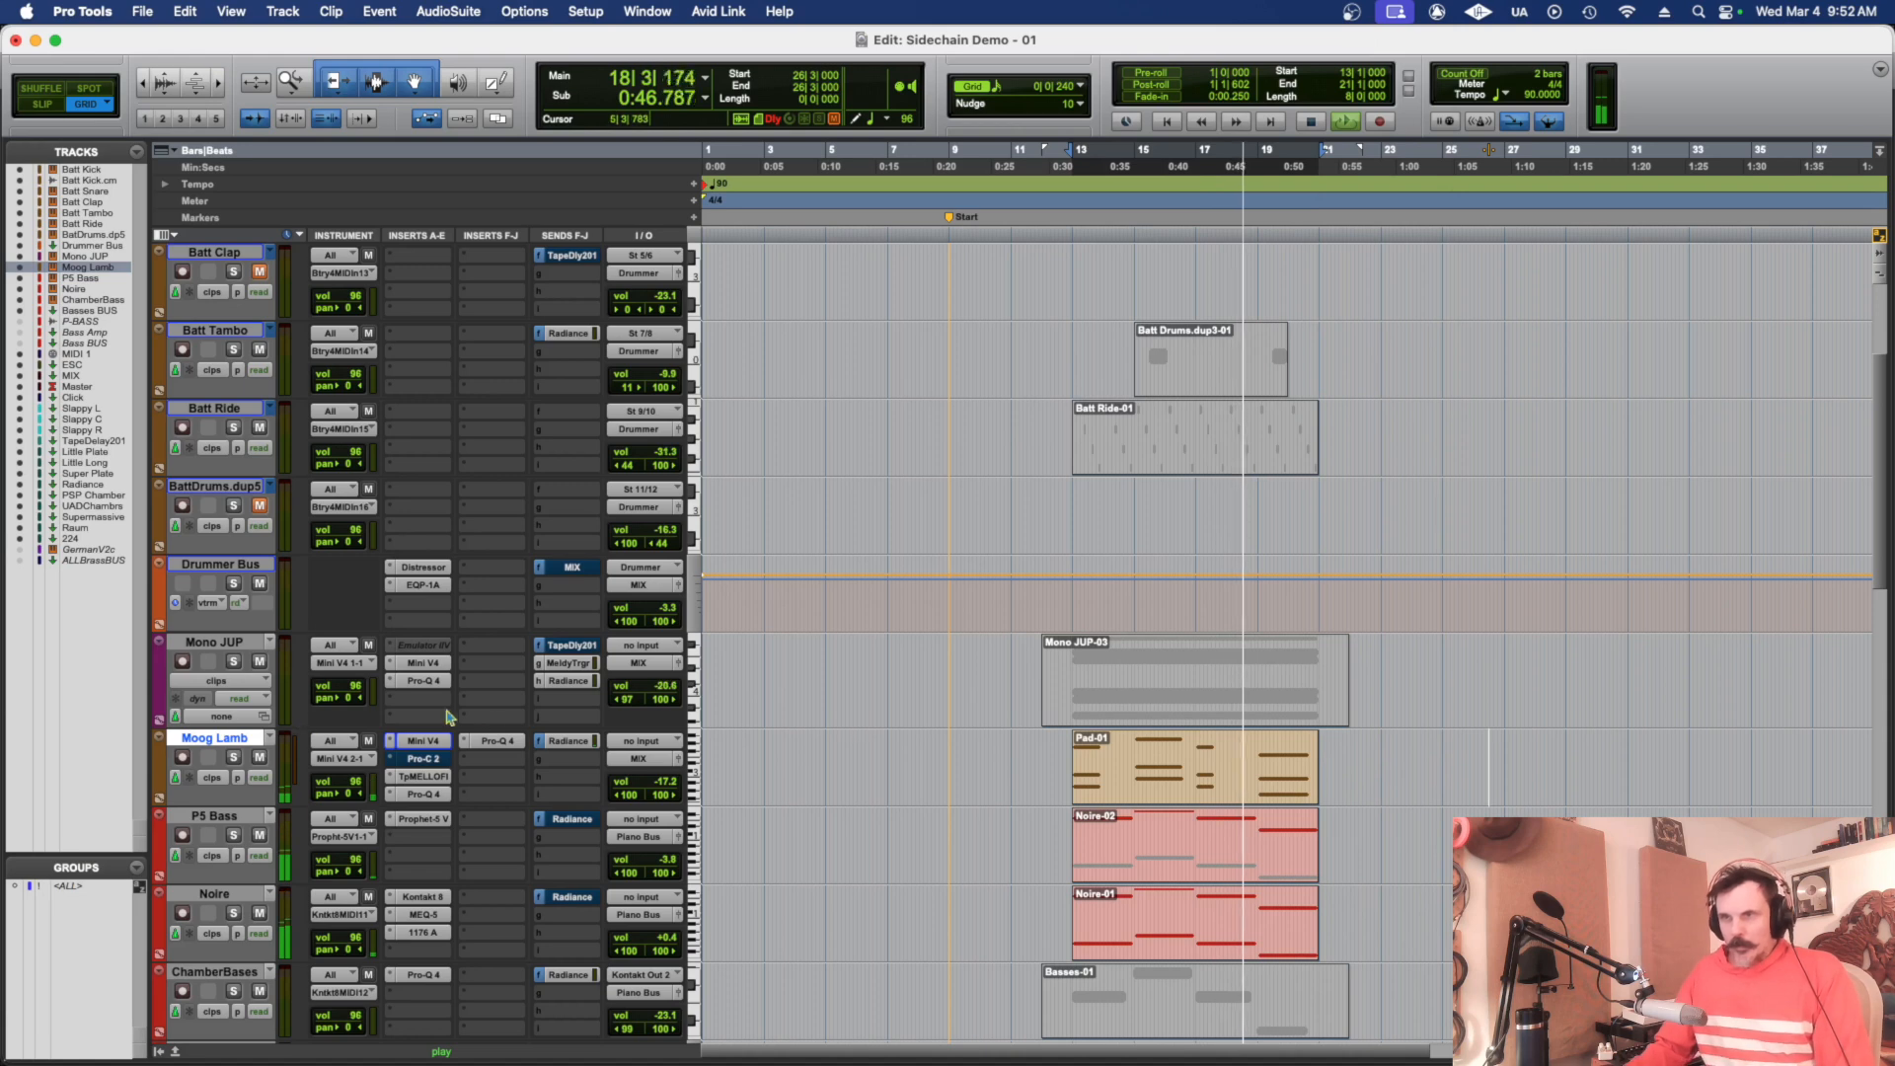
scroll(1363, 812, up, 1)
scroll(1363, 811, down, 1)
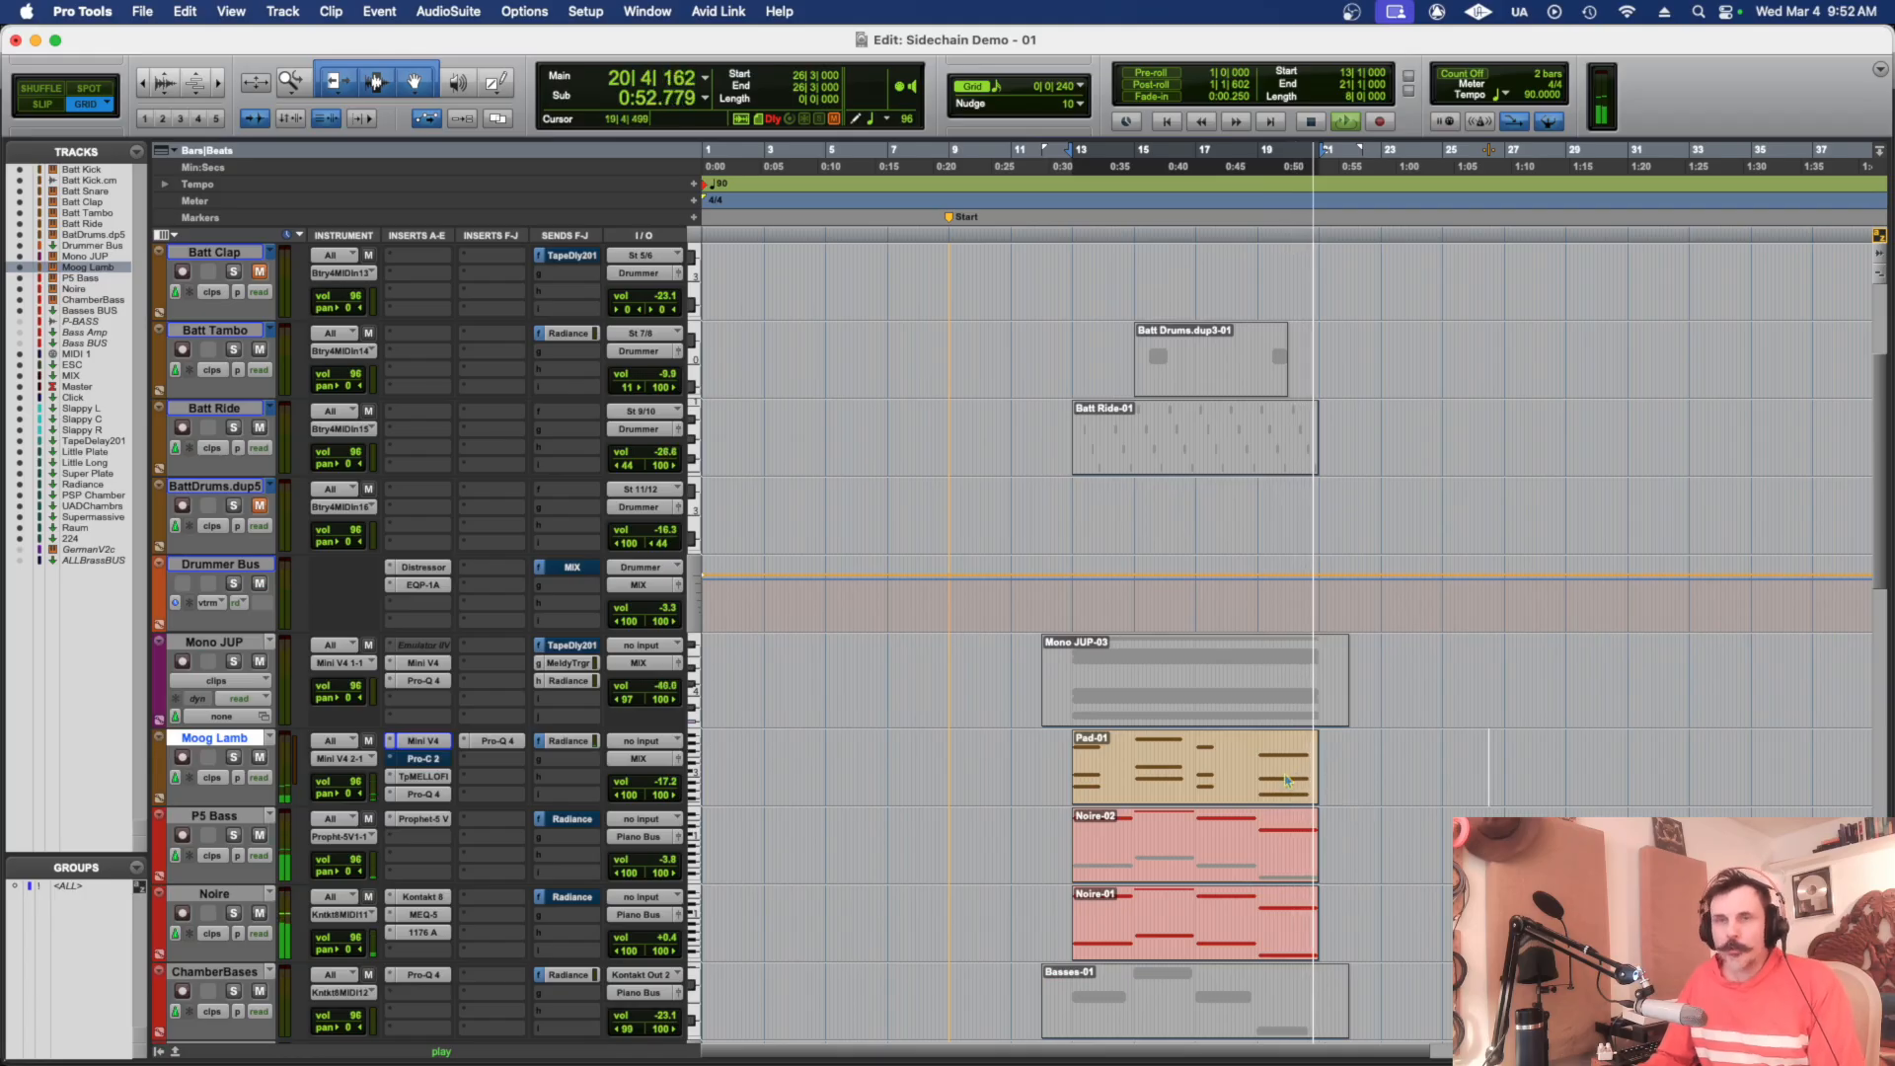
key(space)
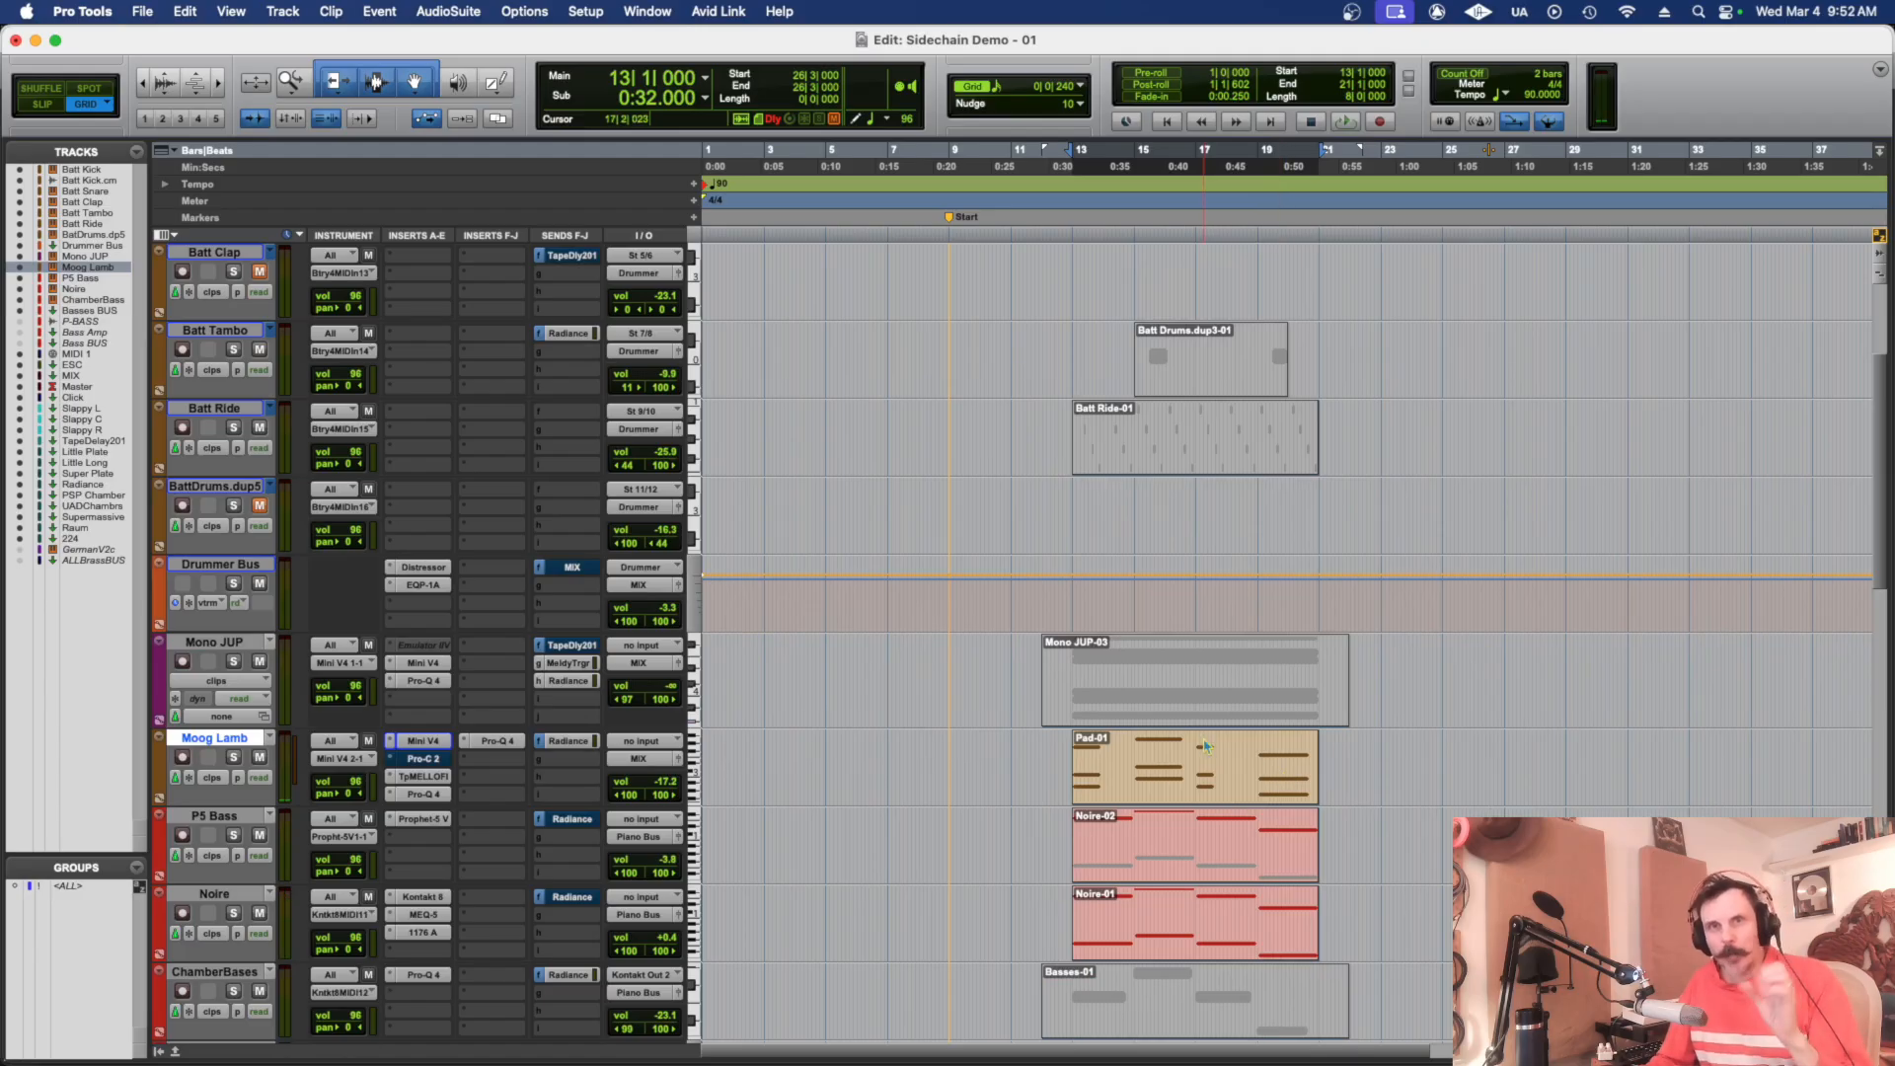
- Select the clip on the Batt Kick.cm track and play a short stretch of the session
scroll(1185, 591, up, 3)
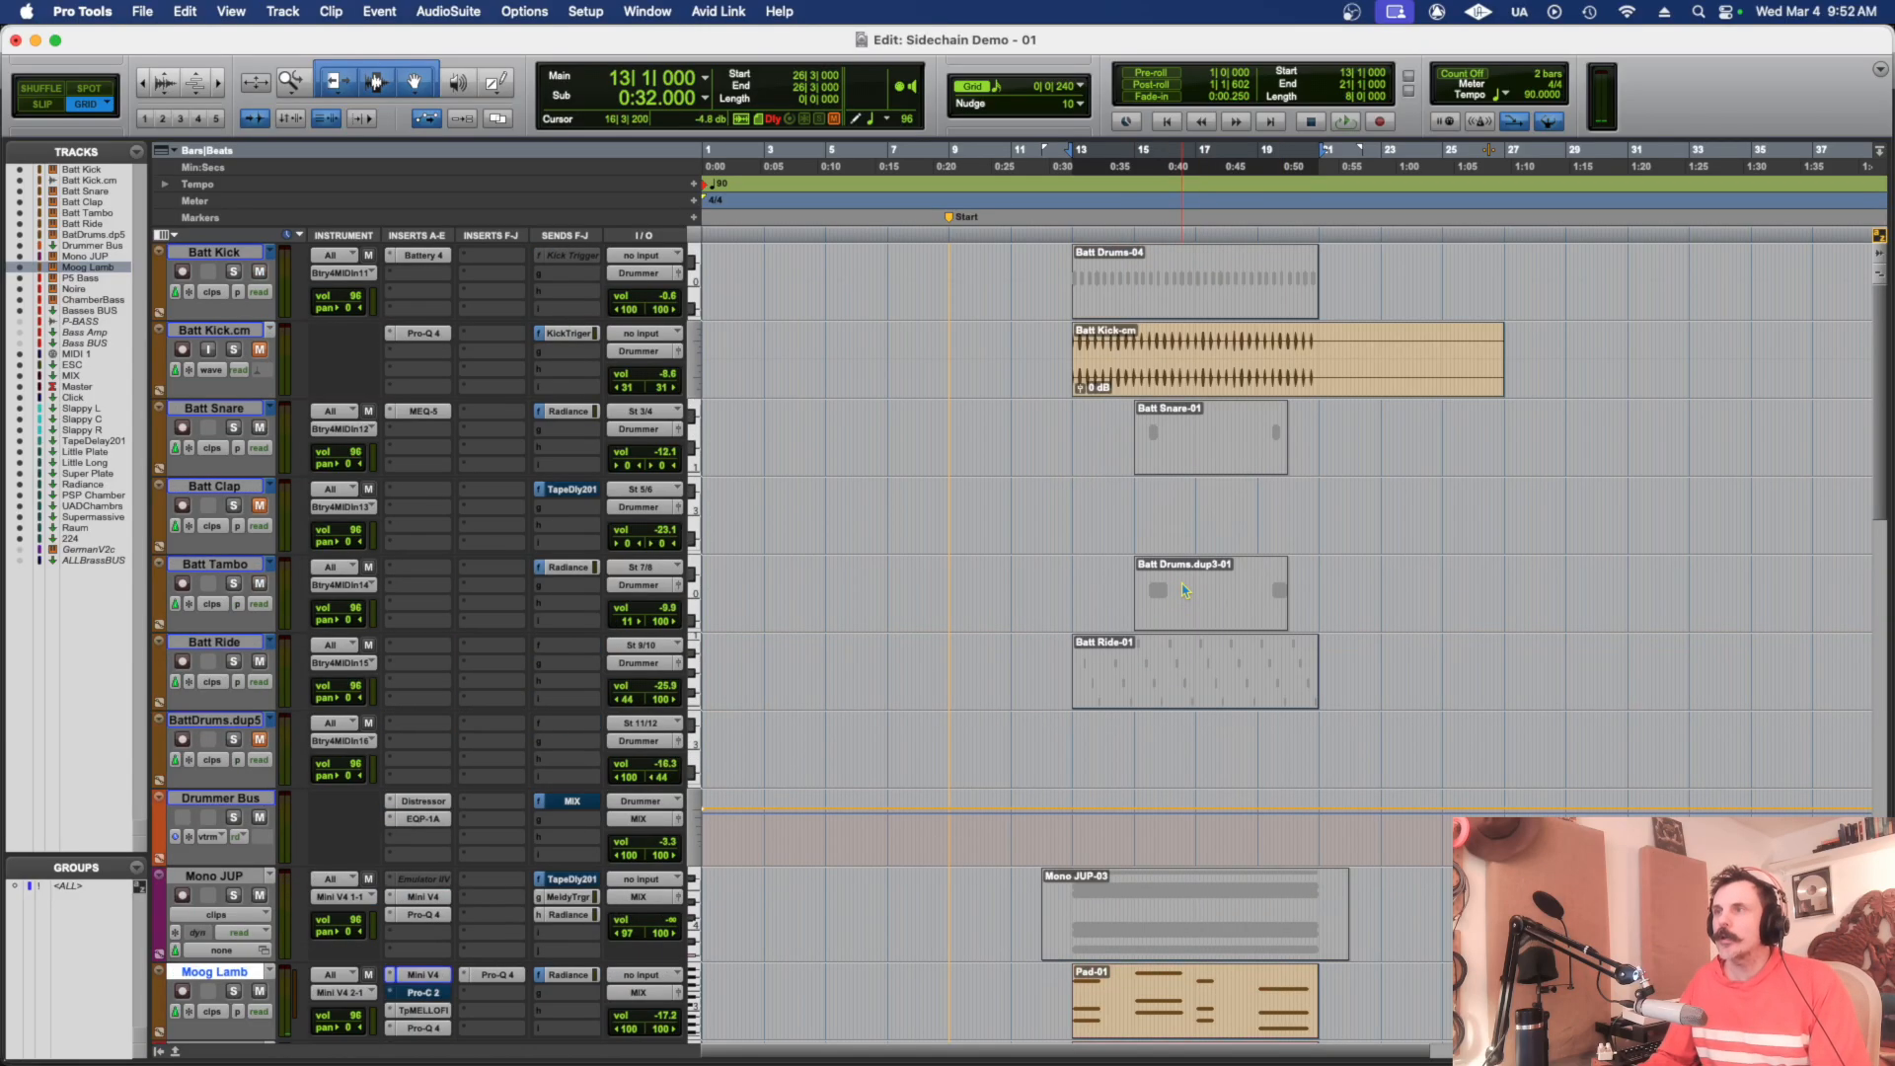
click(1278, 373)
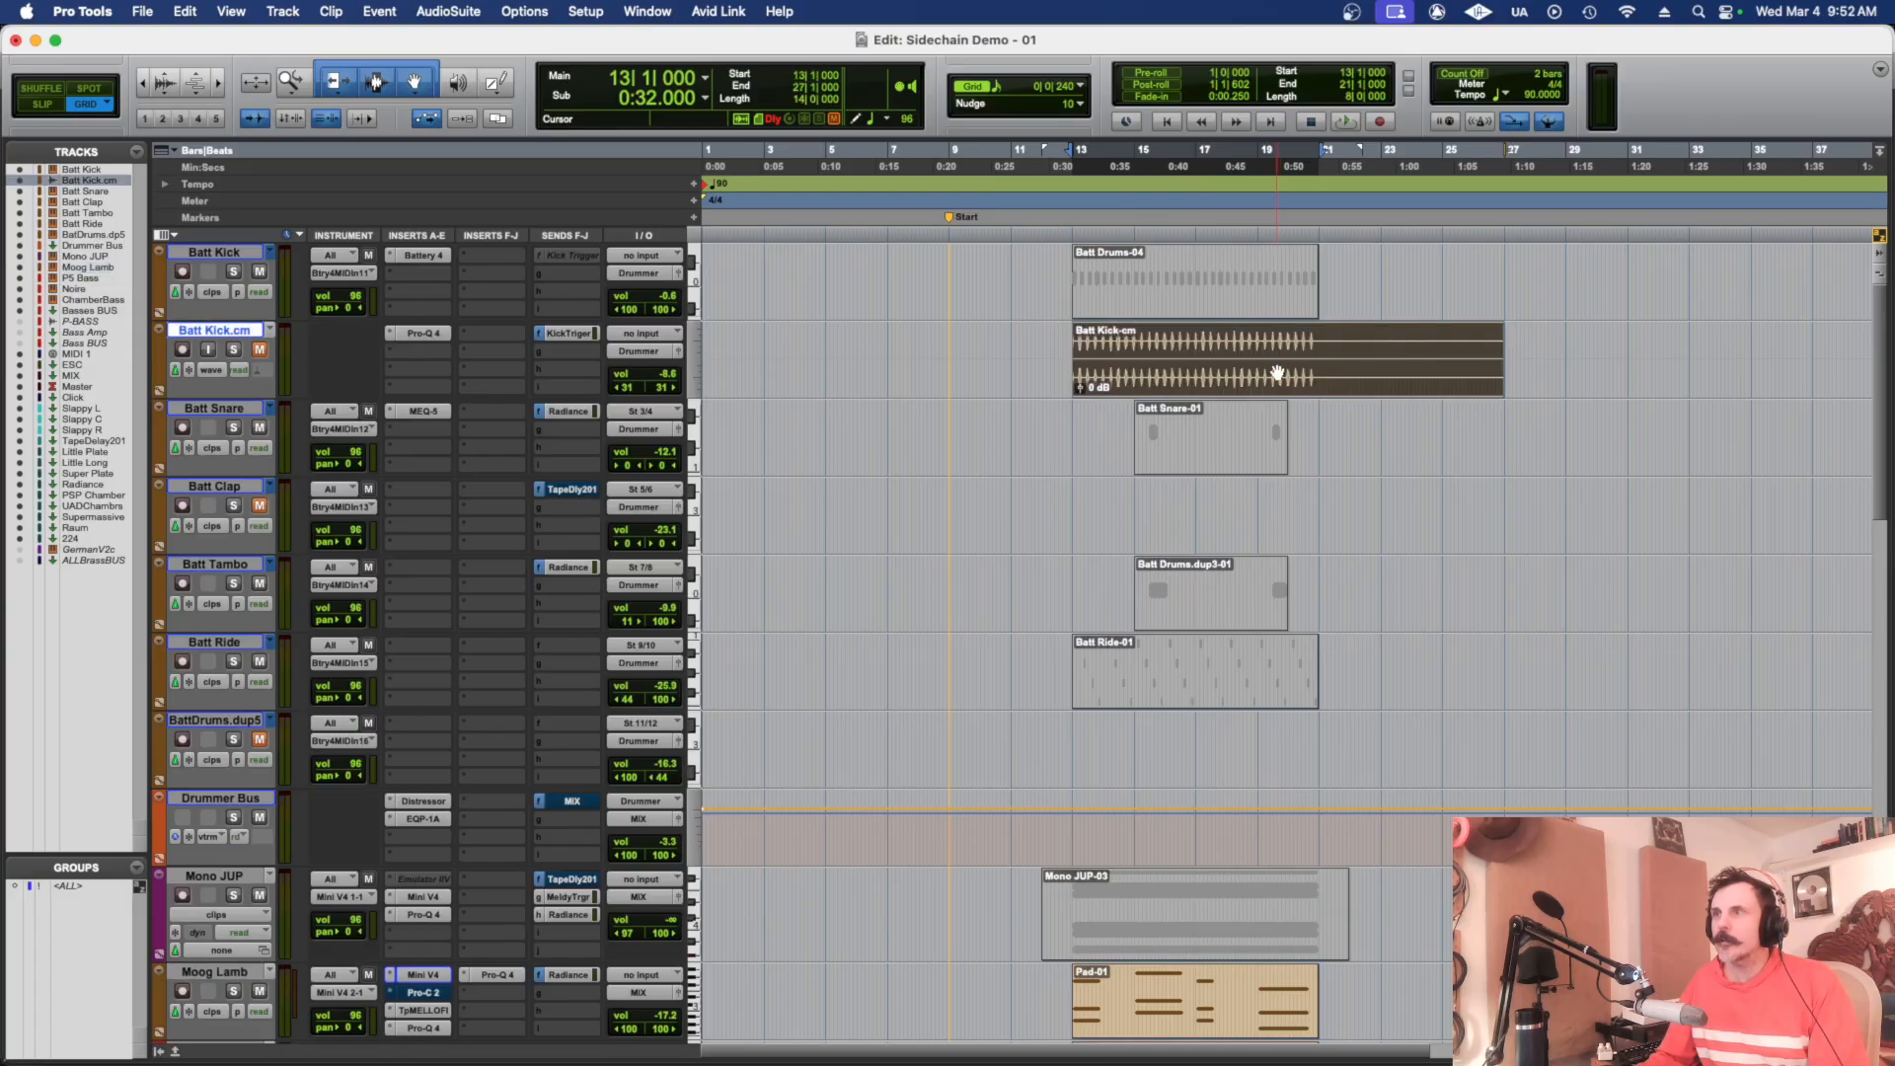
key(space)
scroll(1234, 789, down, 4)
scroll(1207, 781, up, 4)
key(space)
- Inspect the Kick Trigger send on Batt Kick.cm and browse the available send buses without assigning another one
click(565, 335)
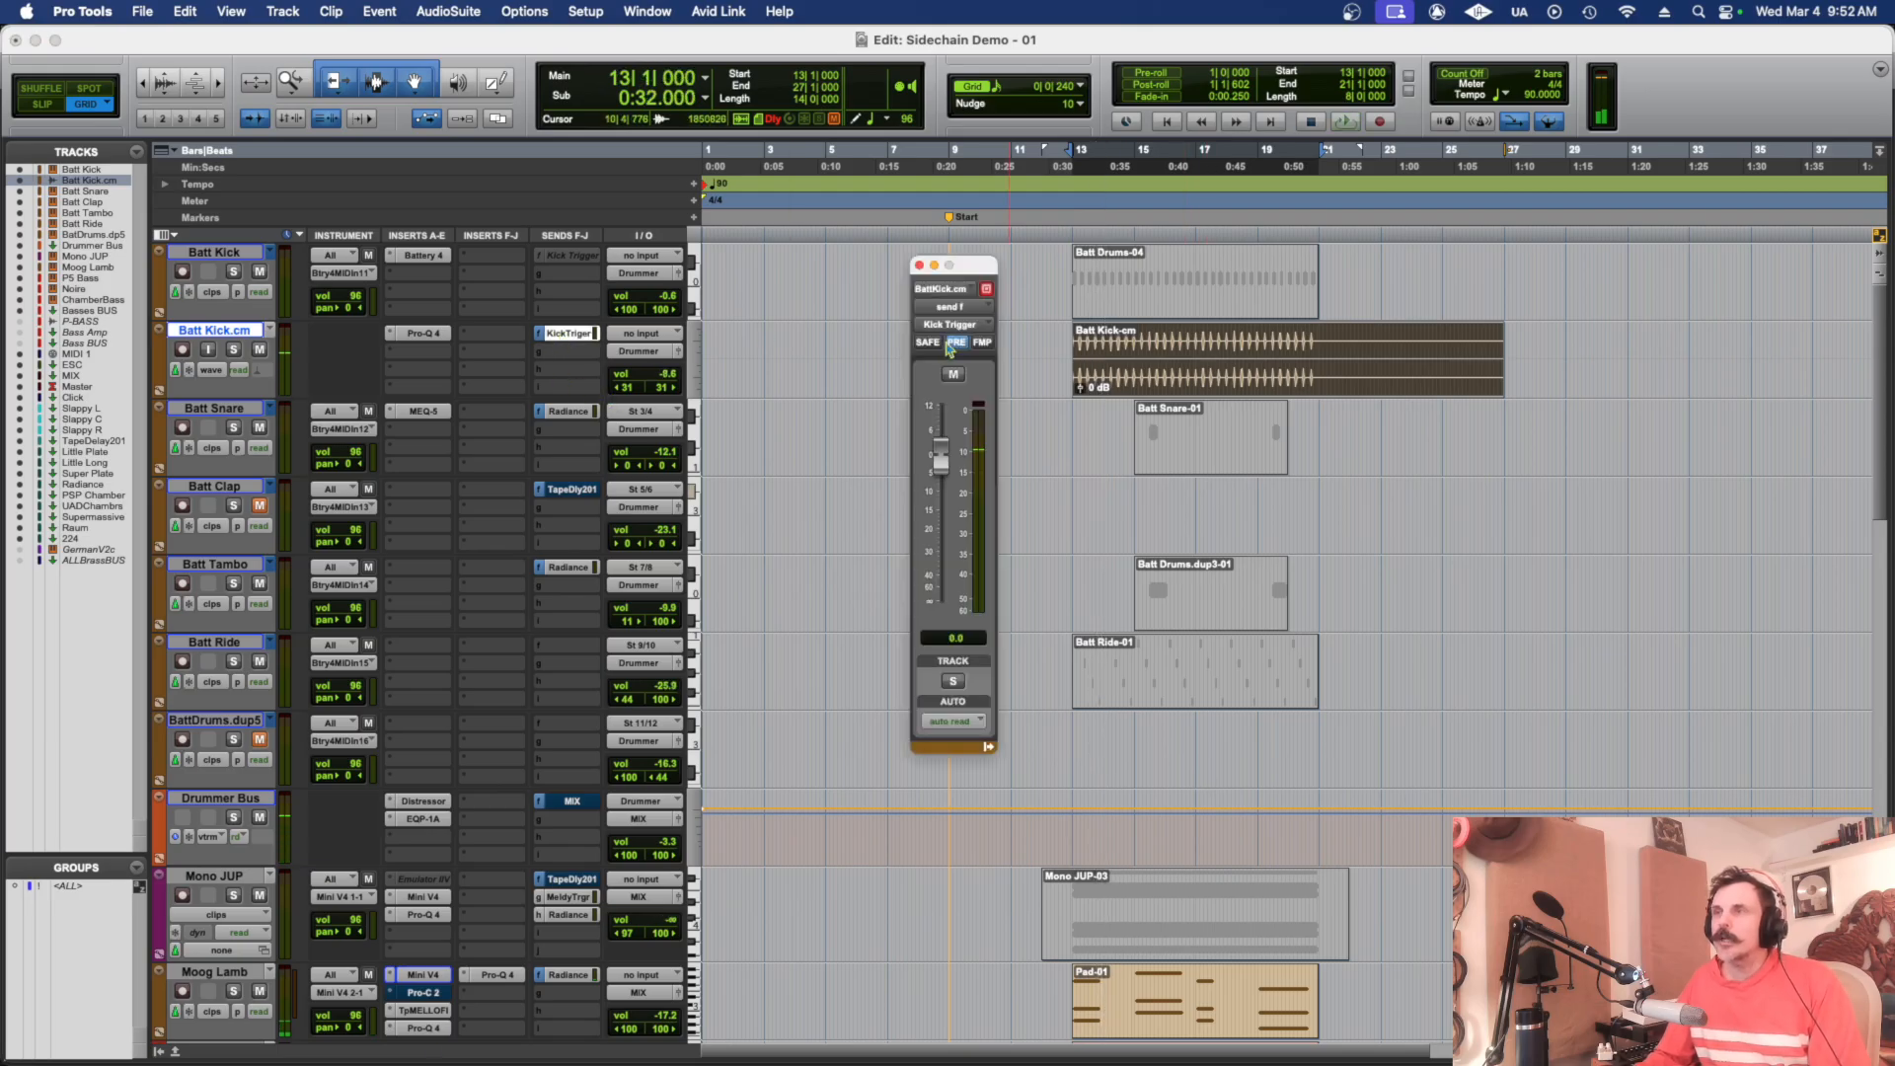
click(542, 355)
mouse_move(592, 368)
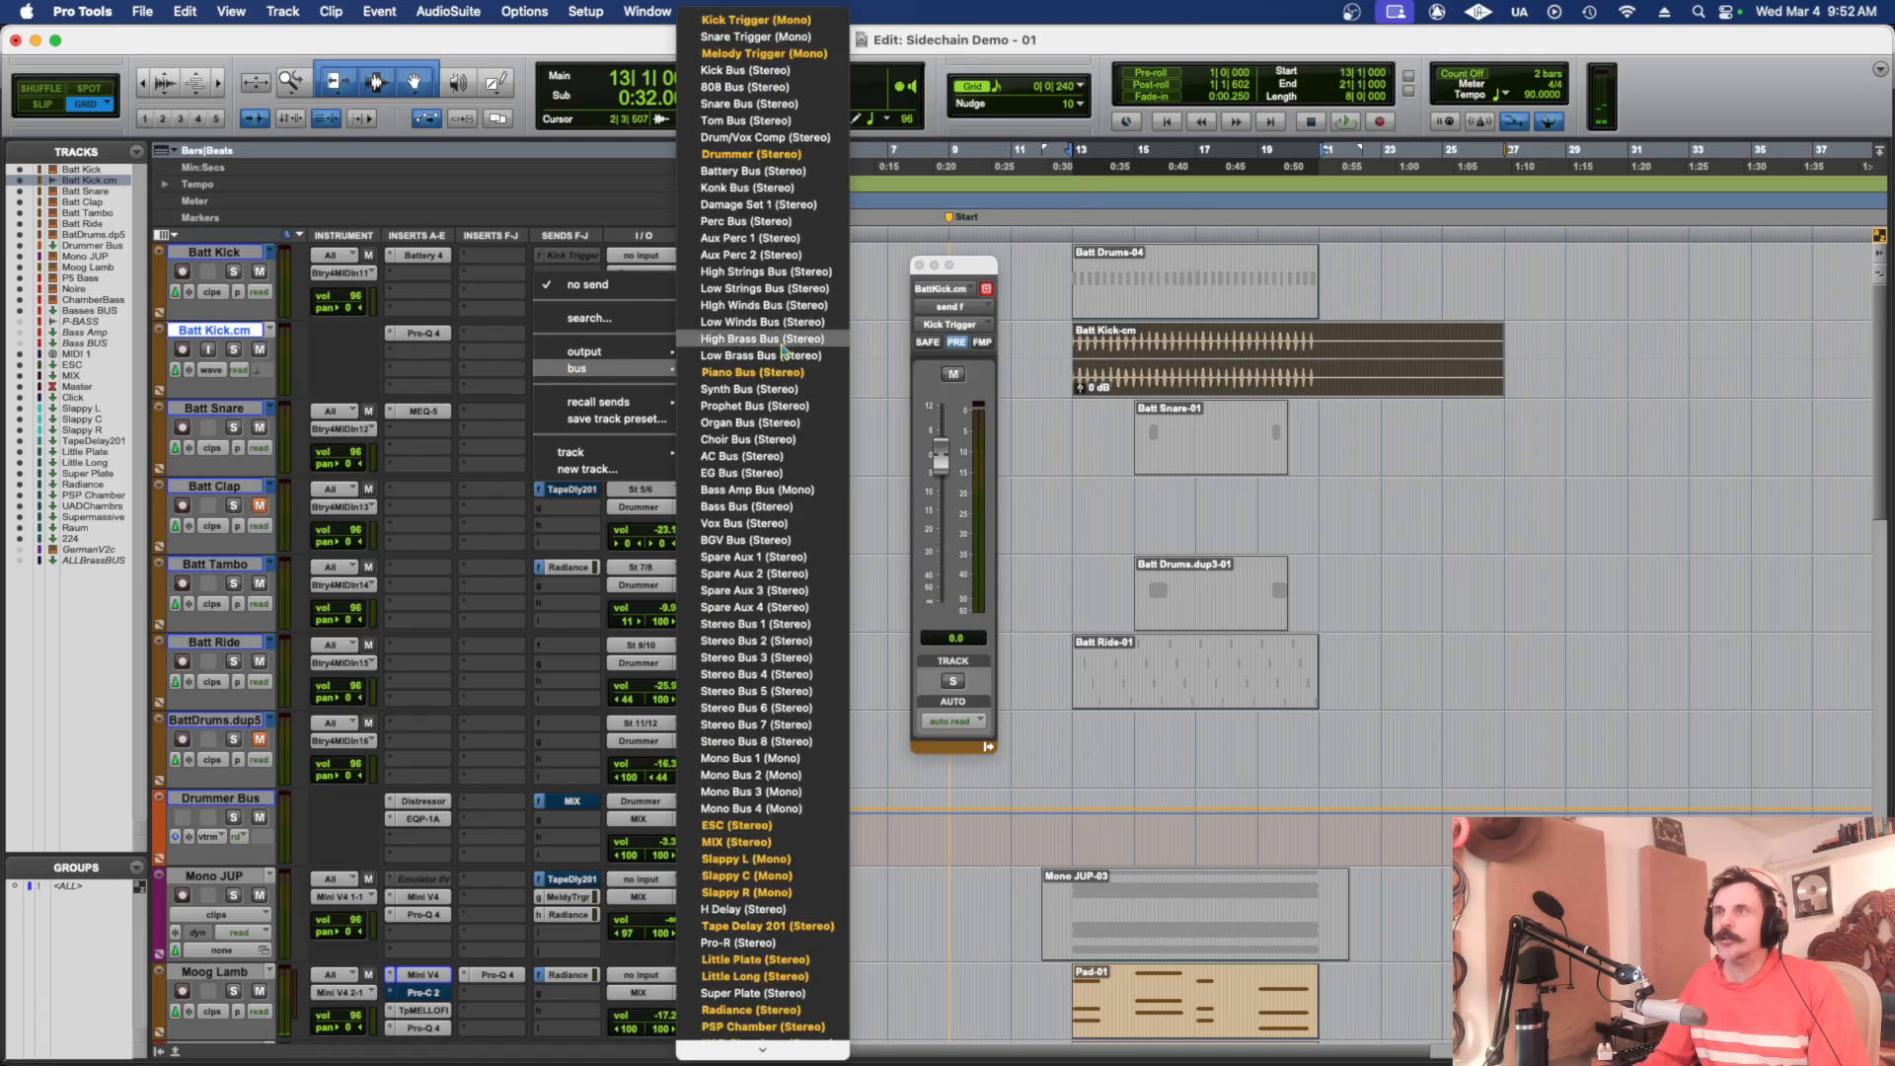
click(826, 24)
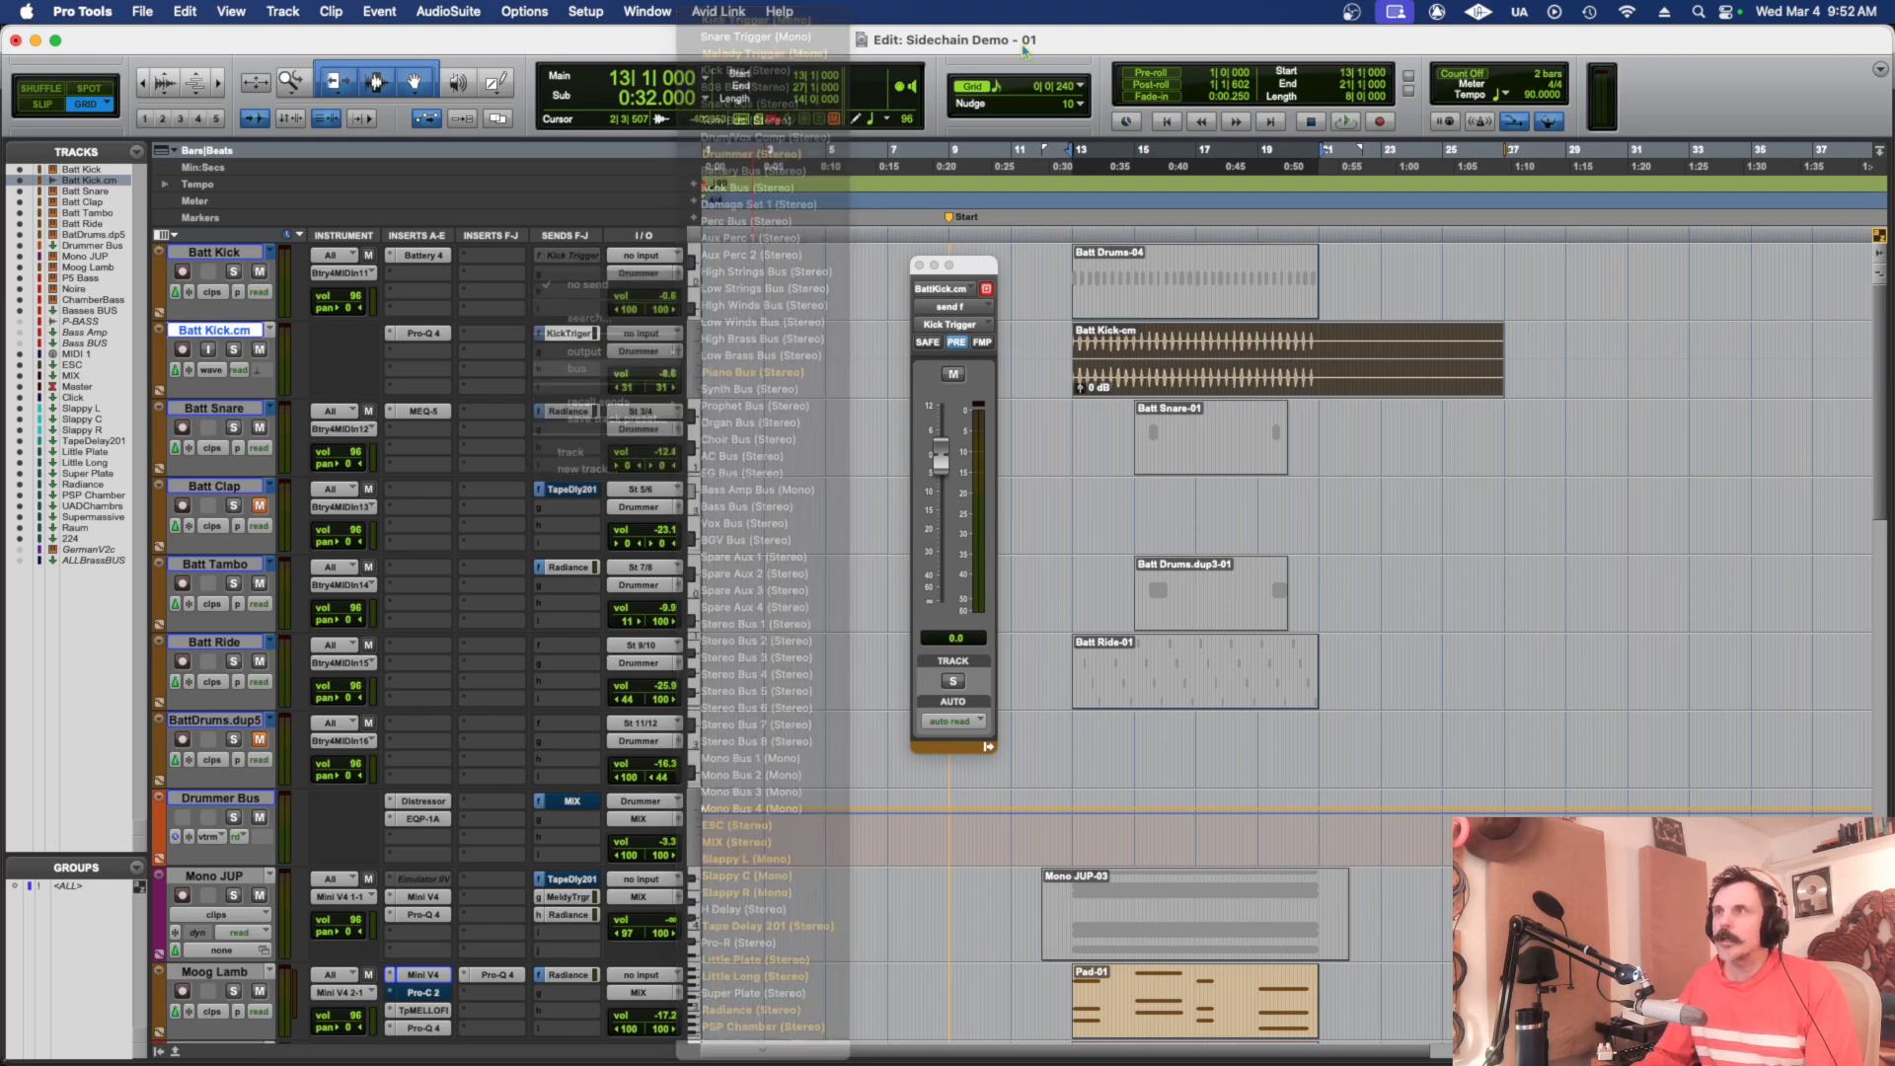
click(919, 267)
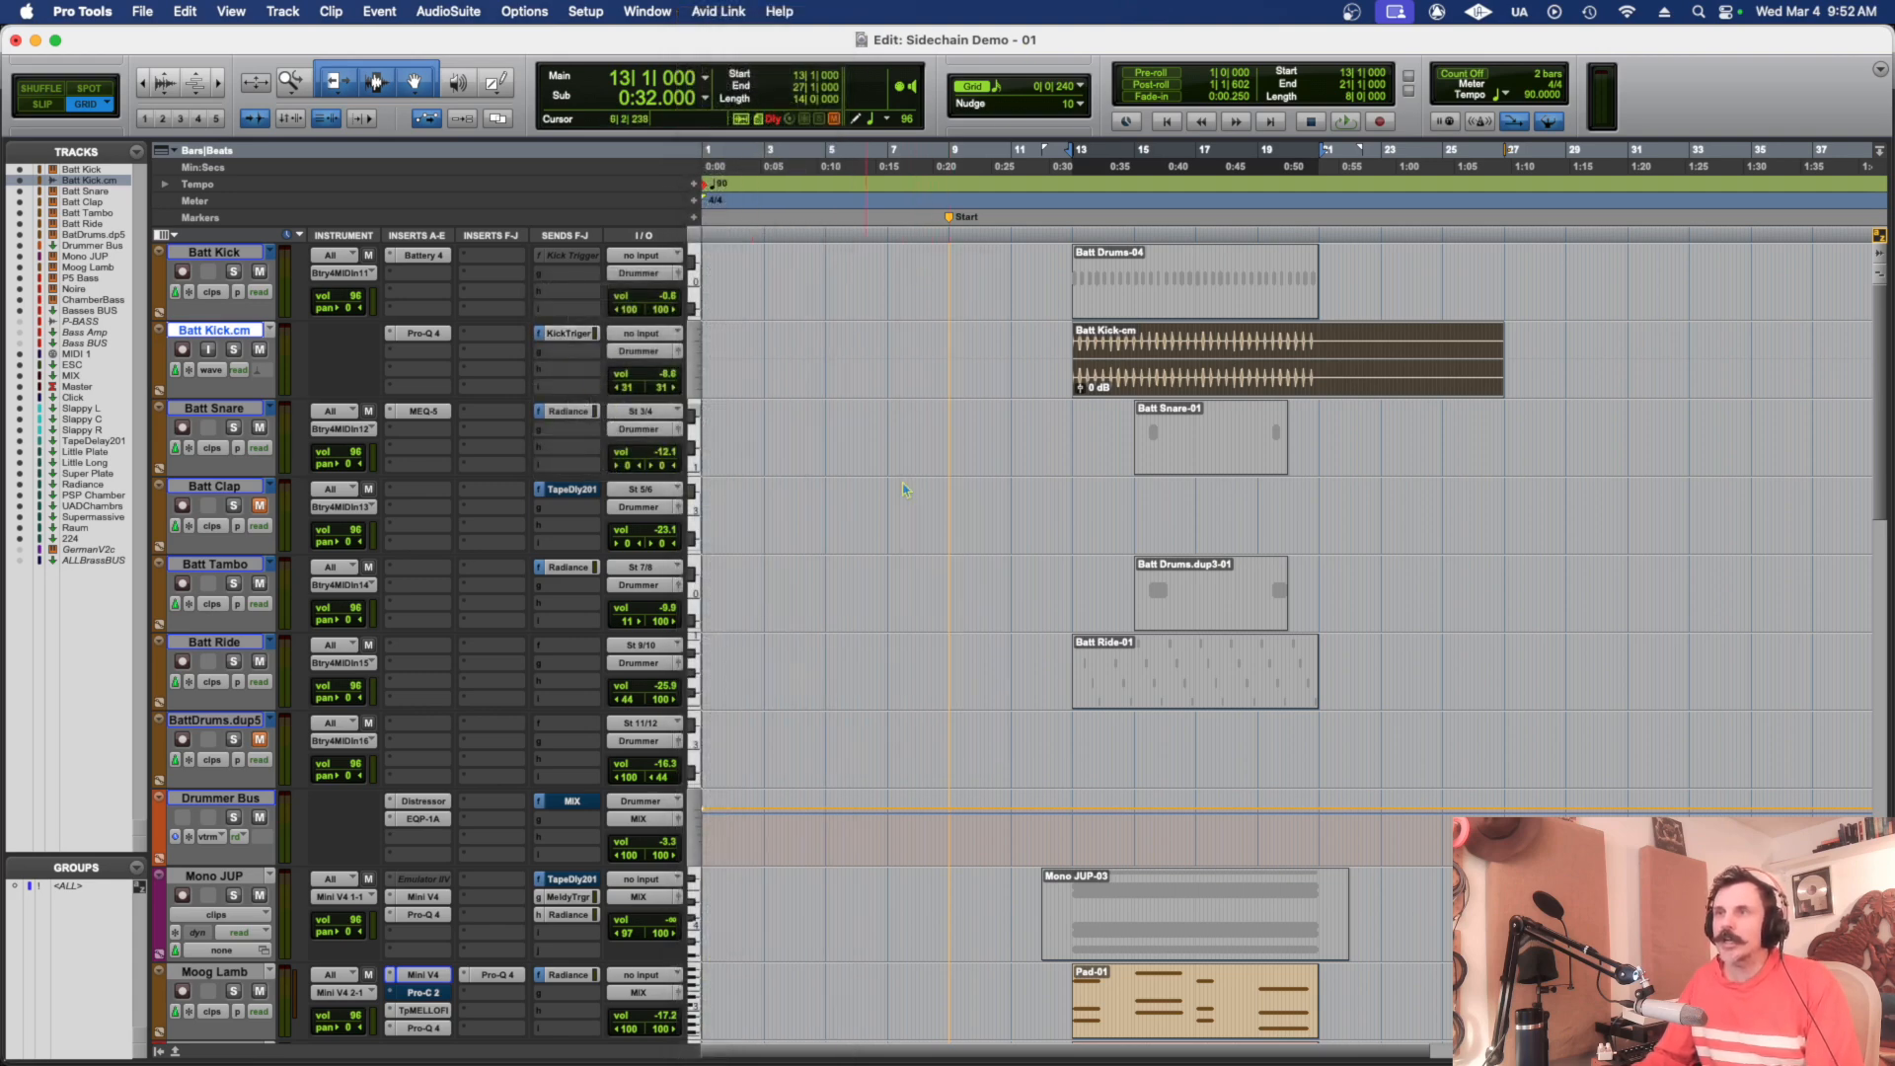
- Open Pro-C 2 on the Moog Lamb track and play the session to watch its kick-triggered gain reduction
scroll(824, 594, down, 3)
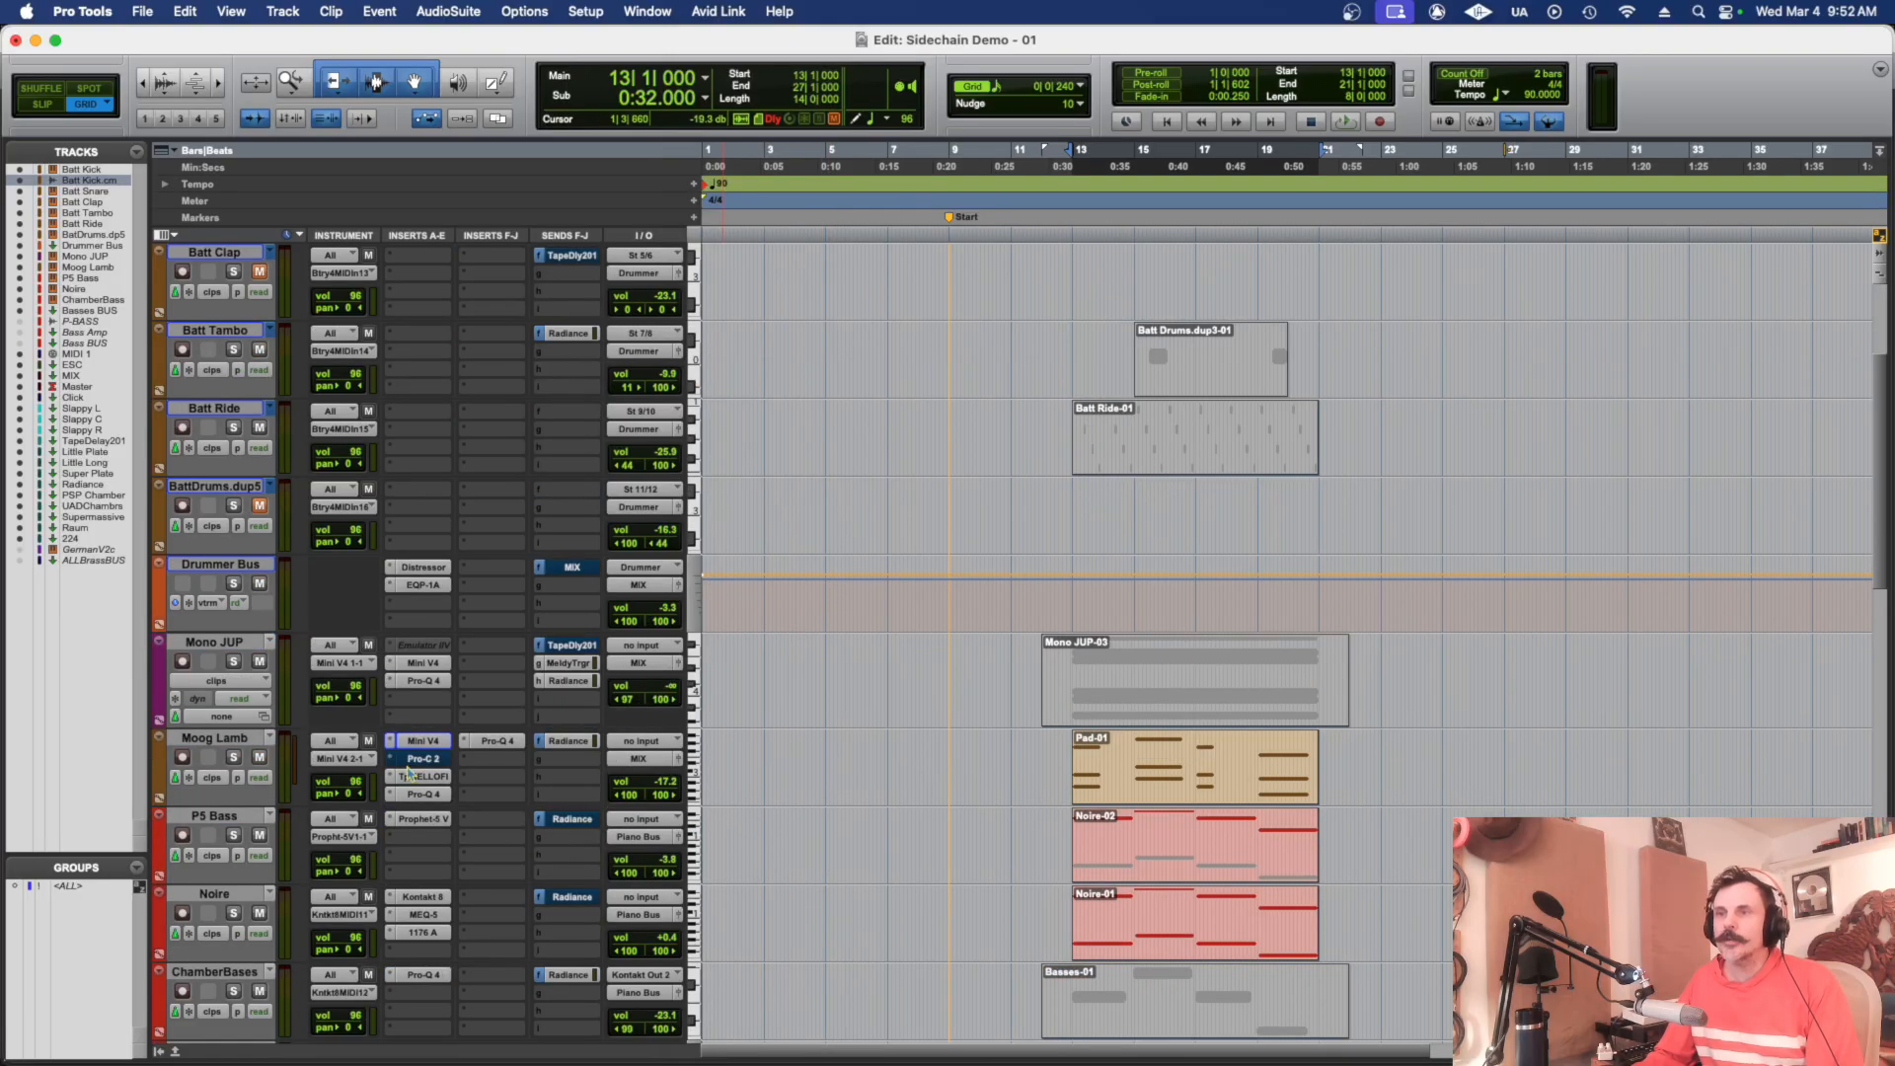
click(419, 759)
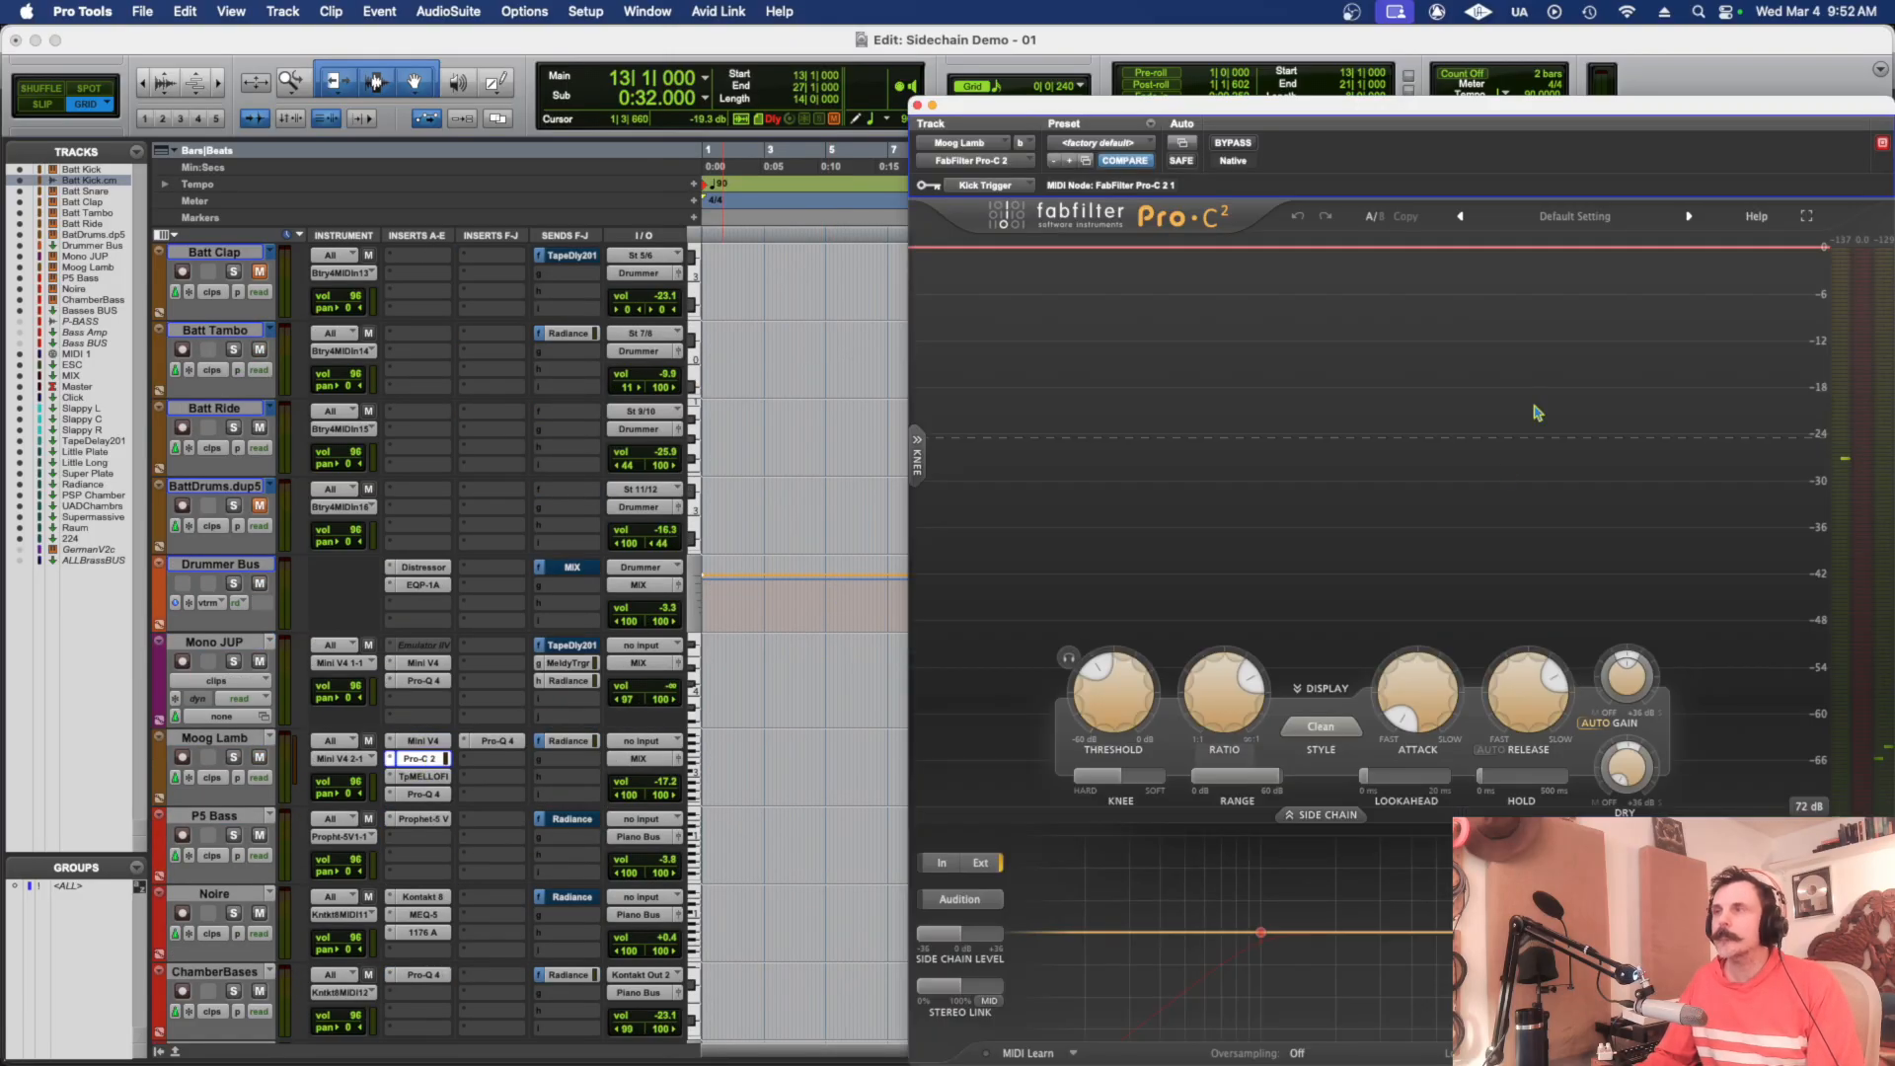
drag(1480, 131, 1285, 35)
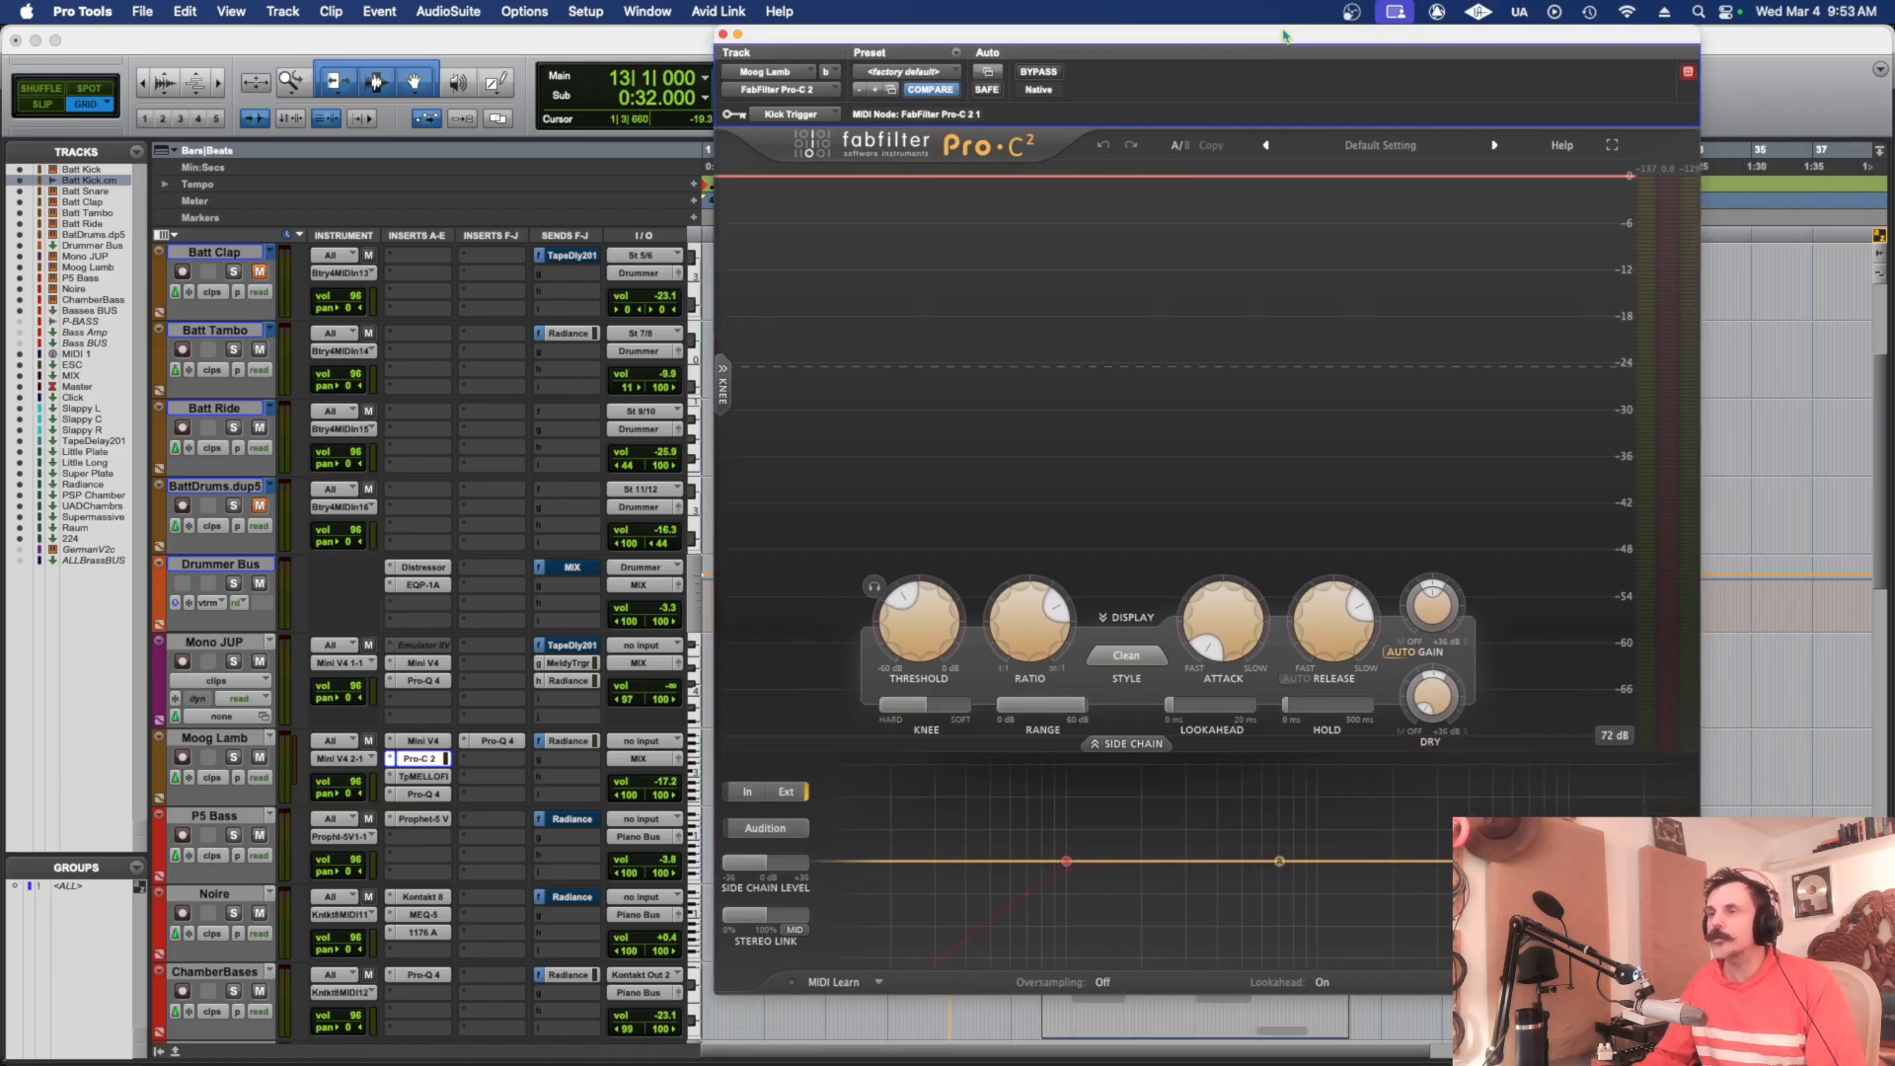
drag(1189, 44, 1382, 135)
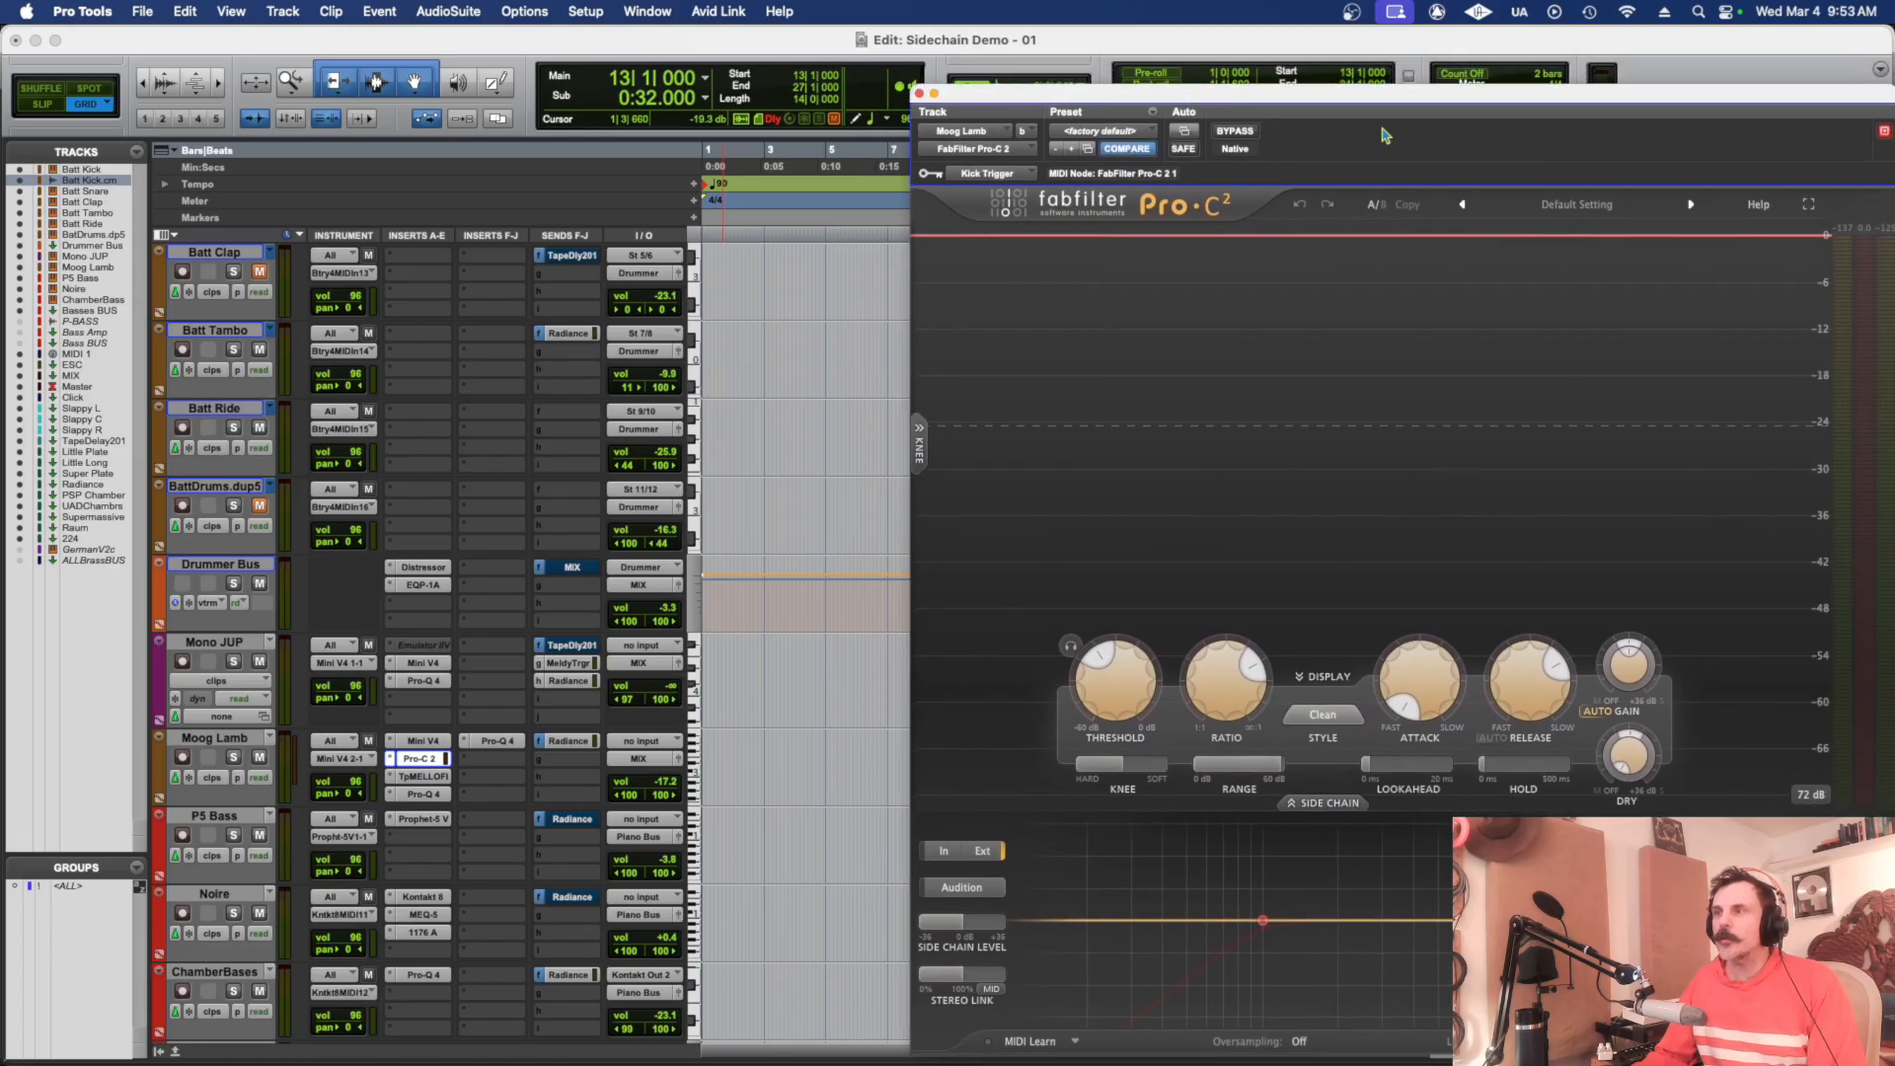
key(space)
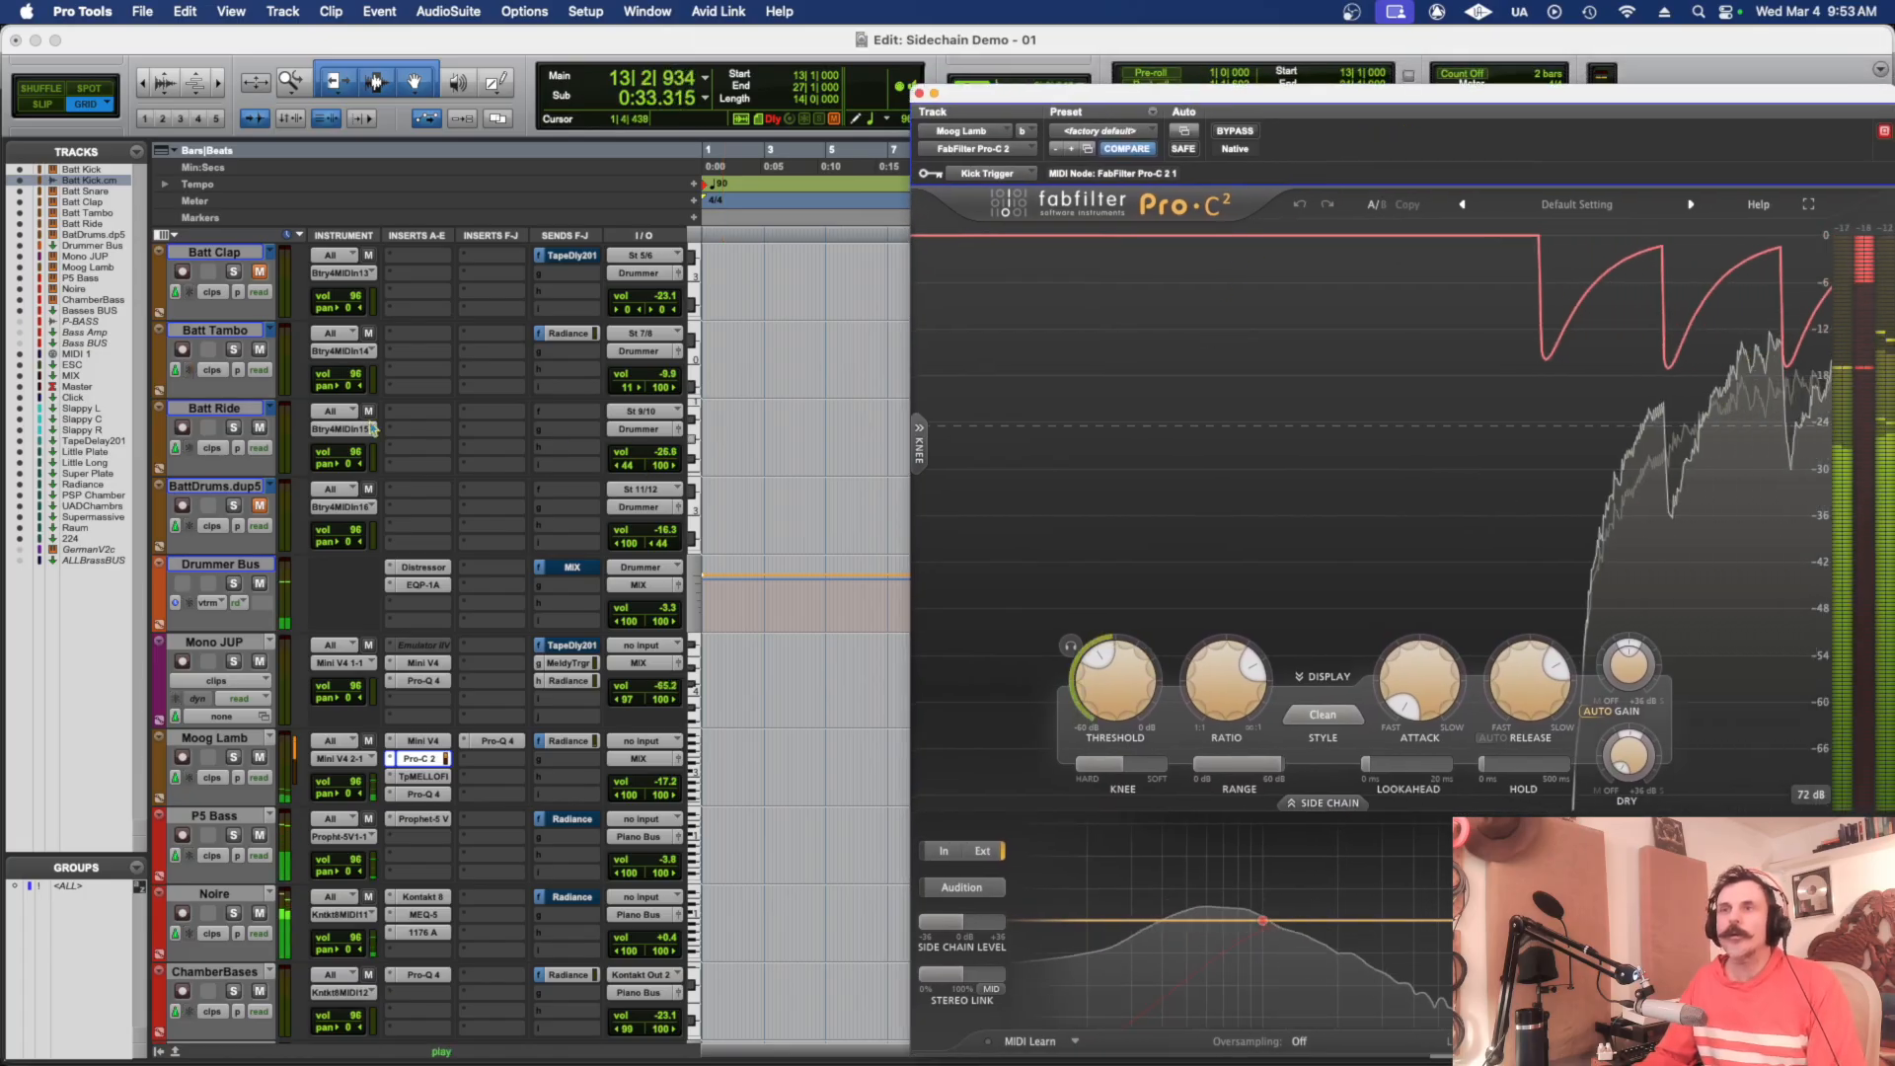
scroll(350, 417, up, 5)
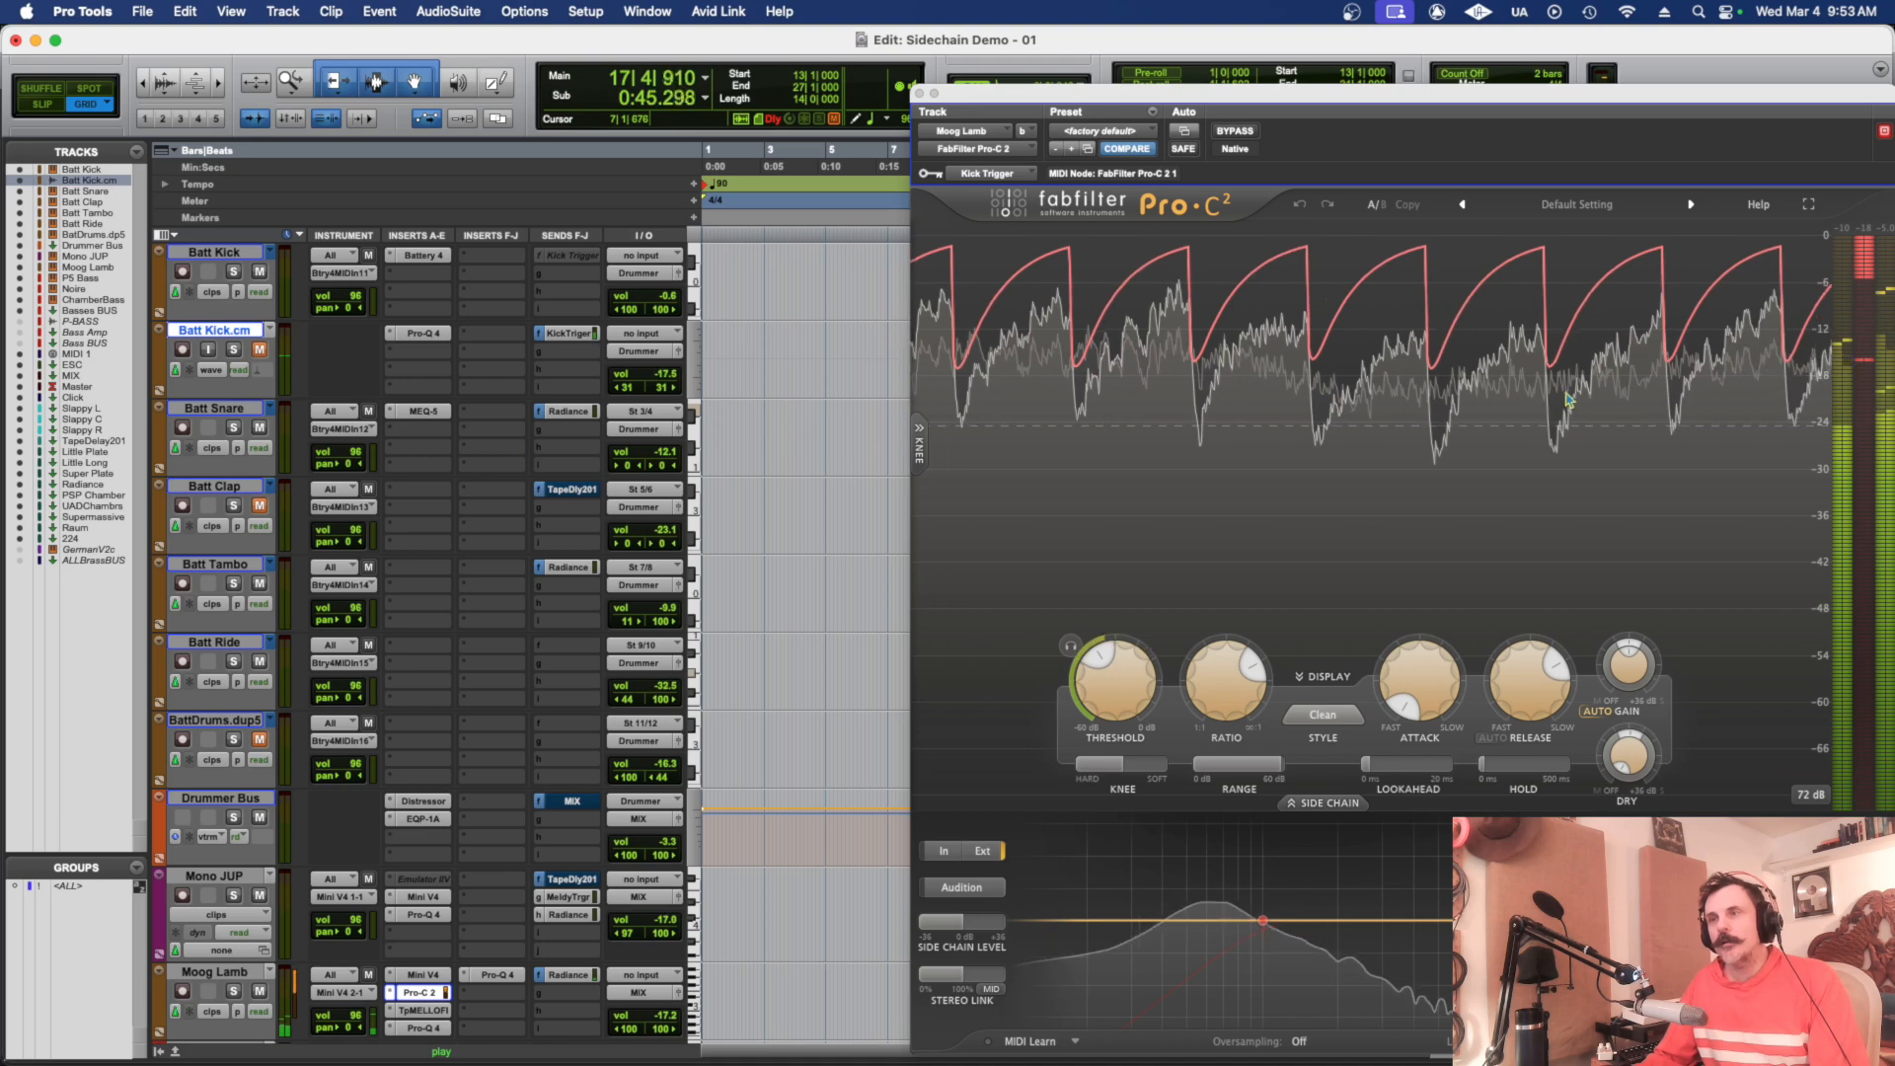
key(space)
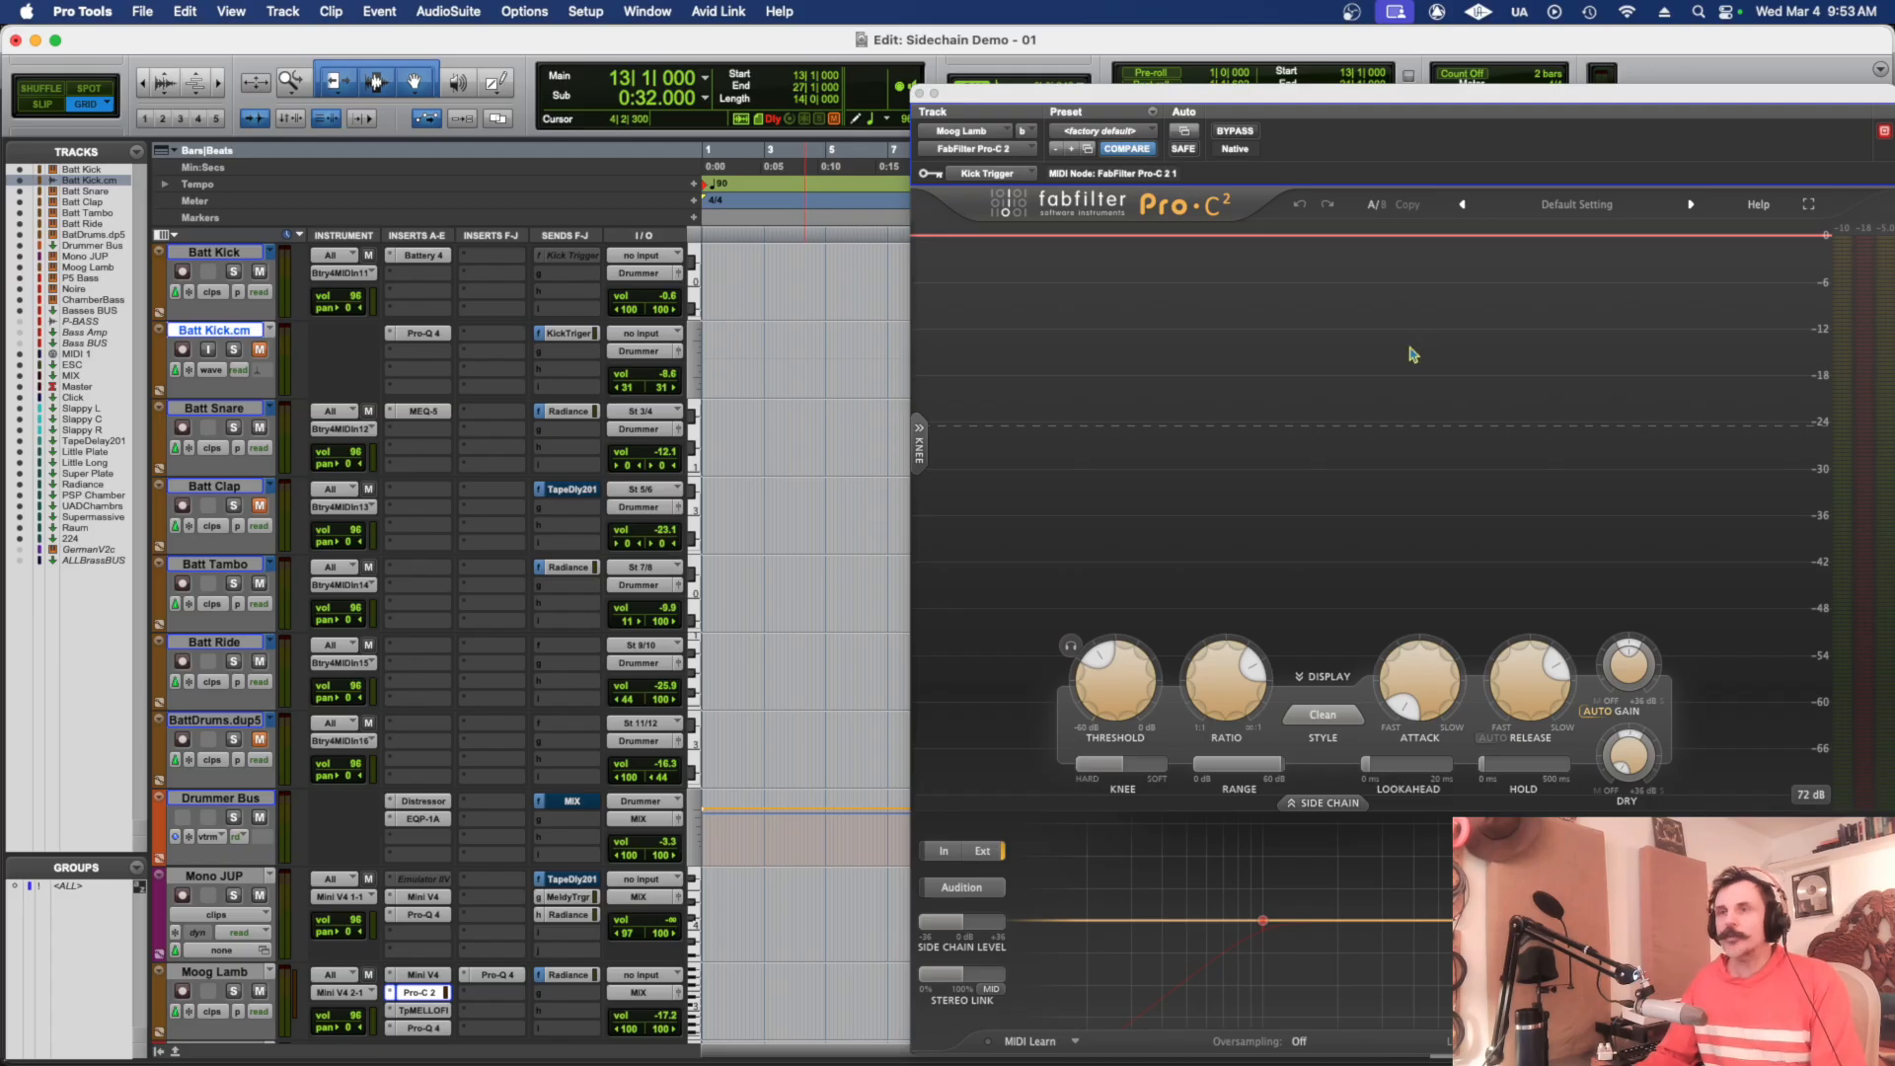
- Try blending in dry signal with the Pro-C 2 gain controls during playback, and return the dry gain to -INF dB
drag(1459, 102, 1323, 56)
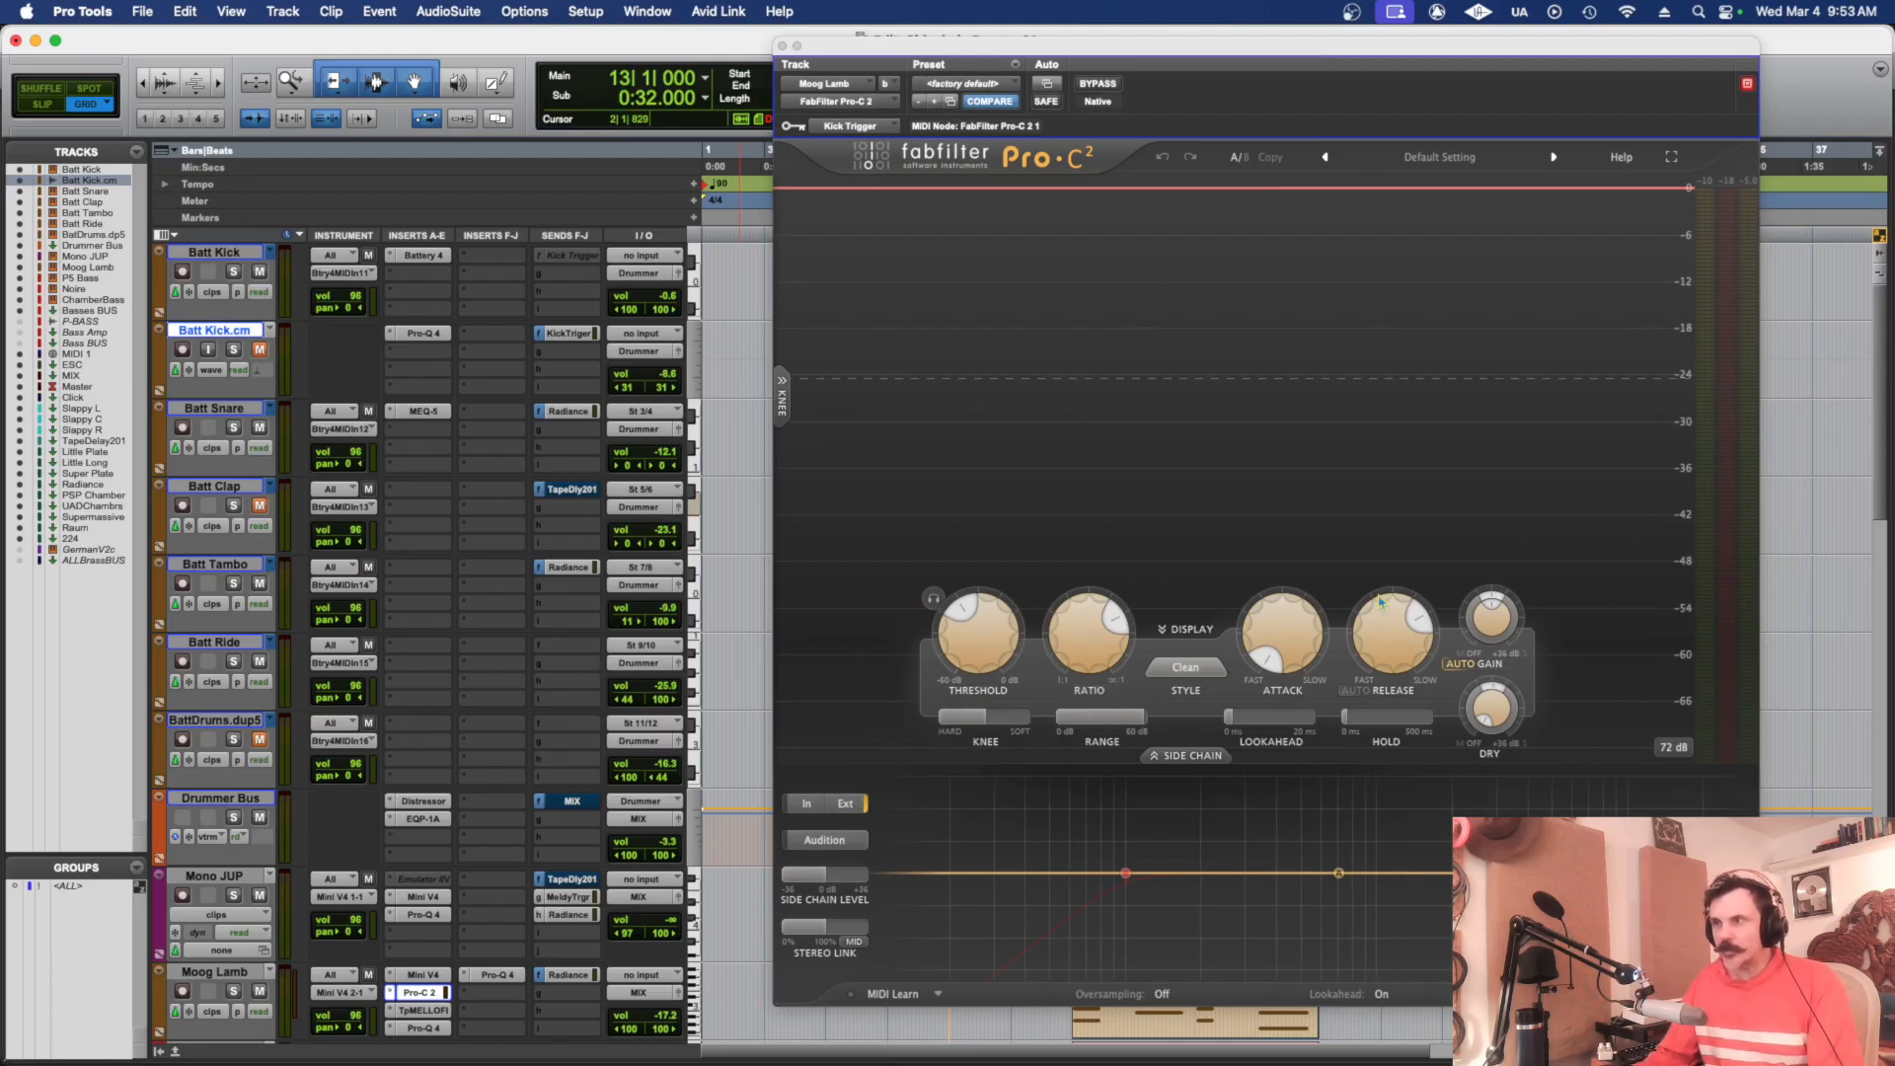
click(1500, 624)
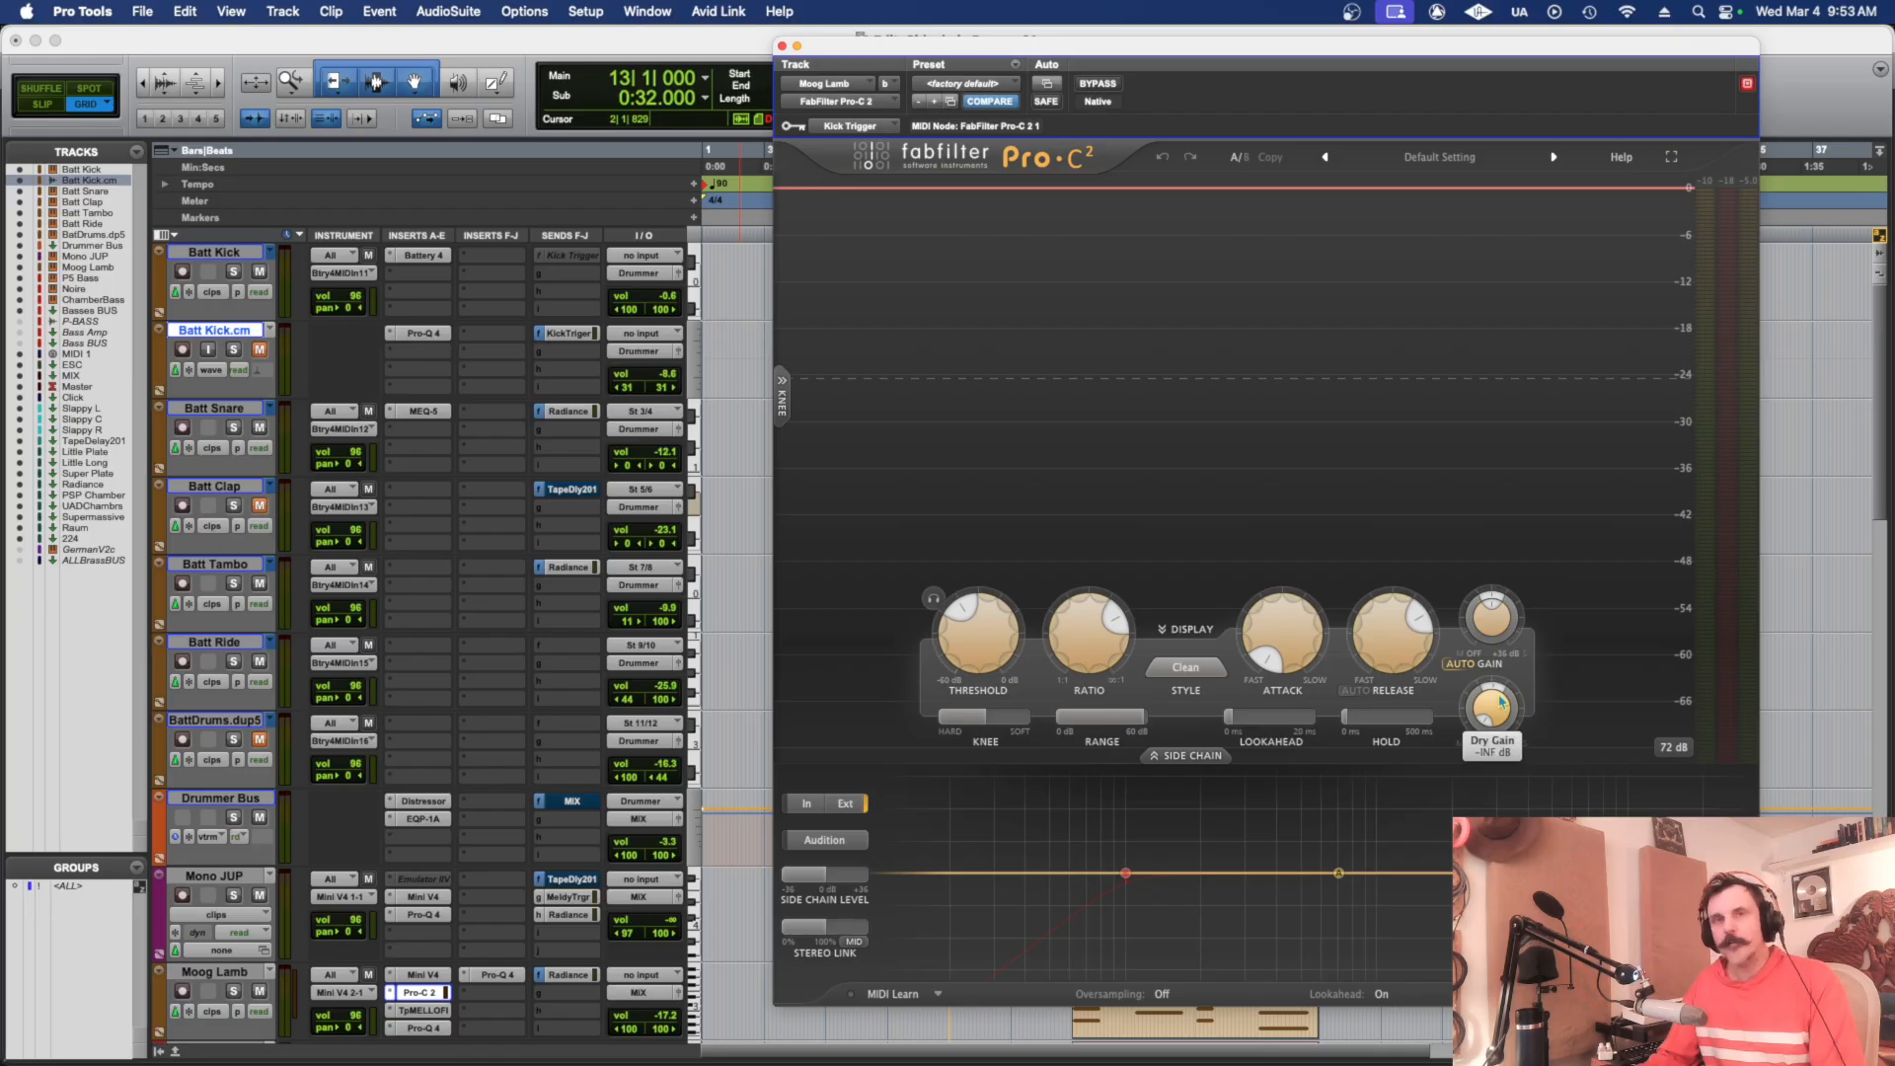
key(space)
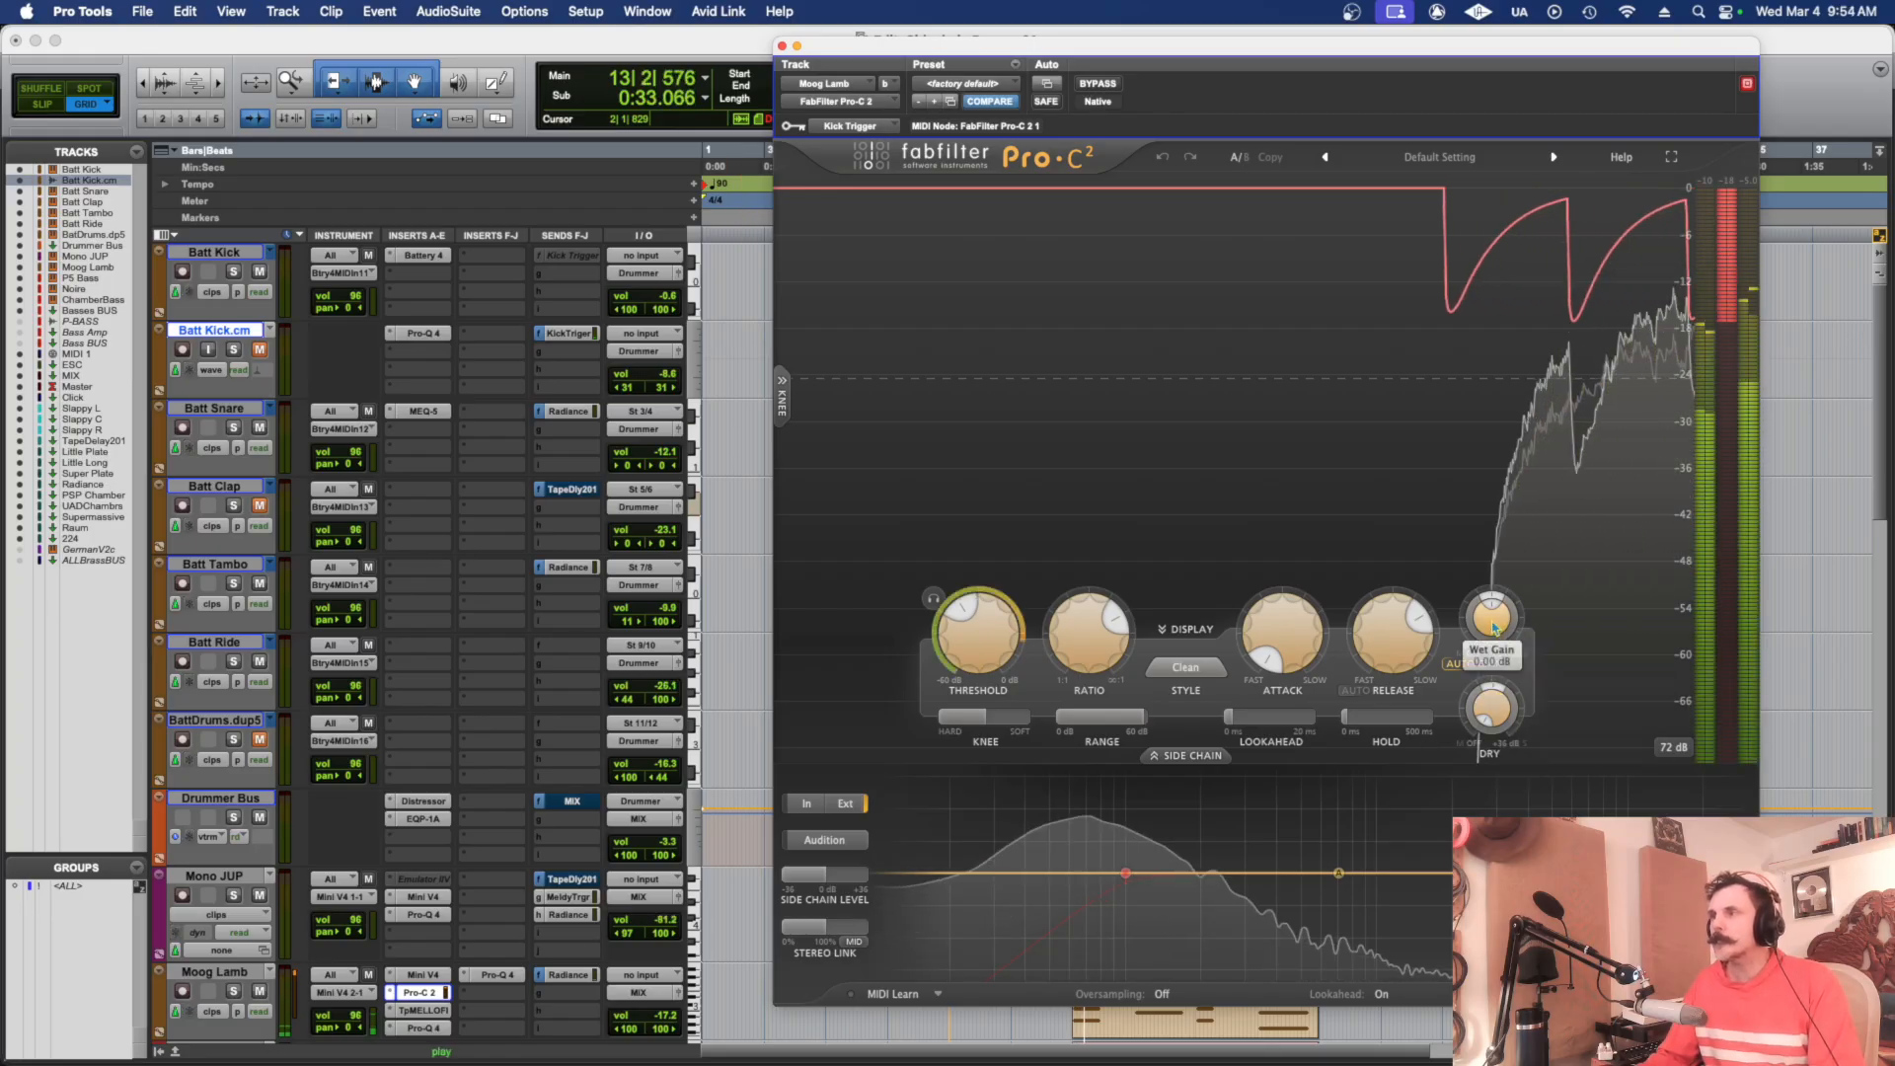
drag(1492, 720, 1473, 537)
mouse_move(1490, 624)
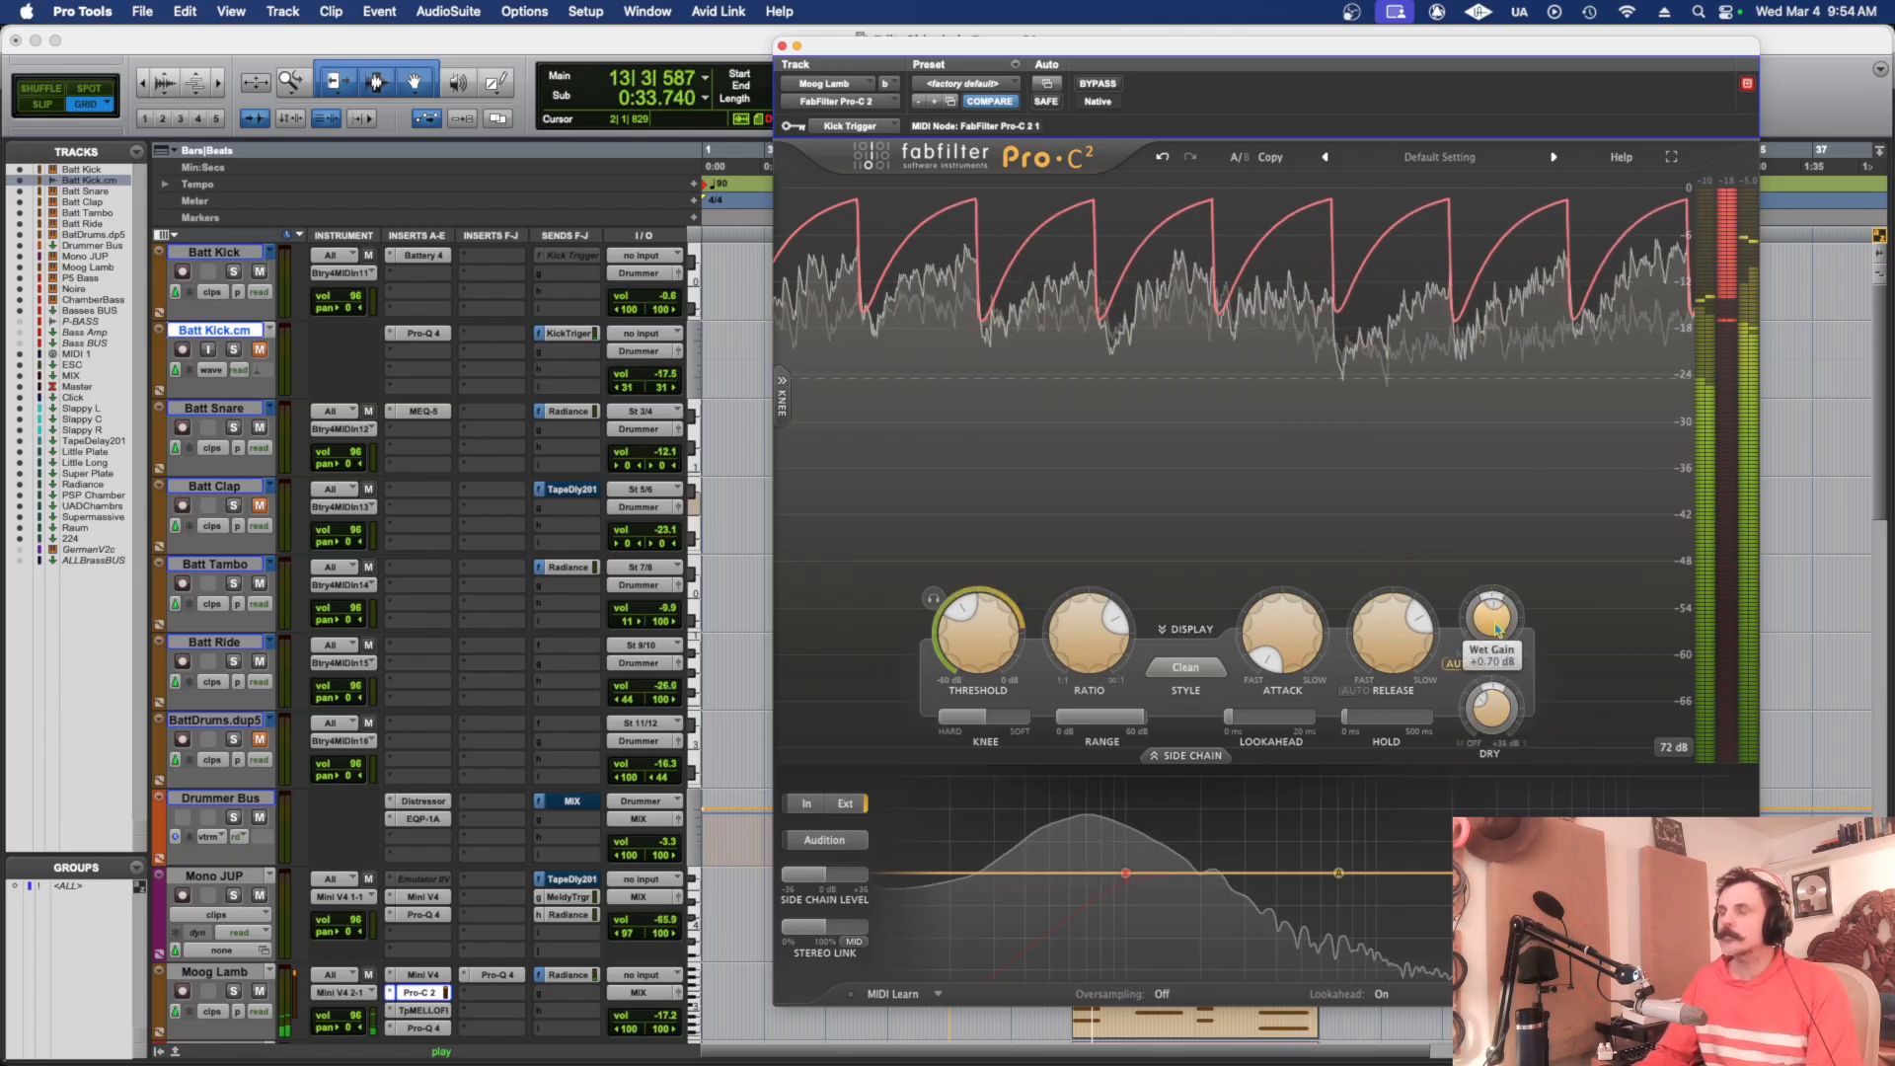
mouse_move(1496, 750)
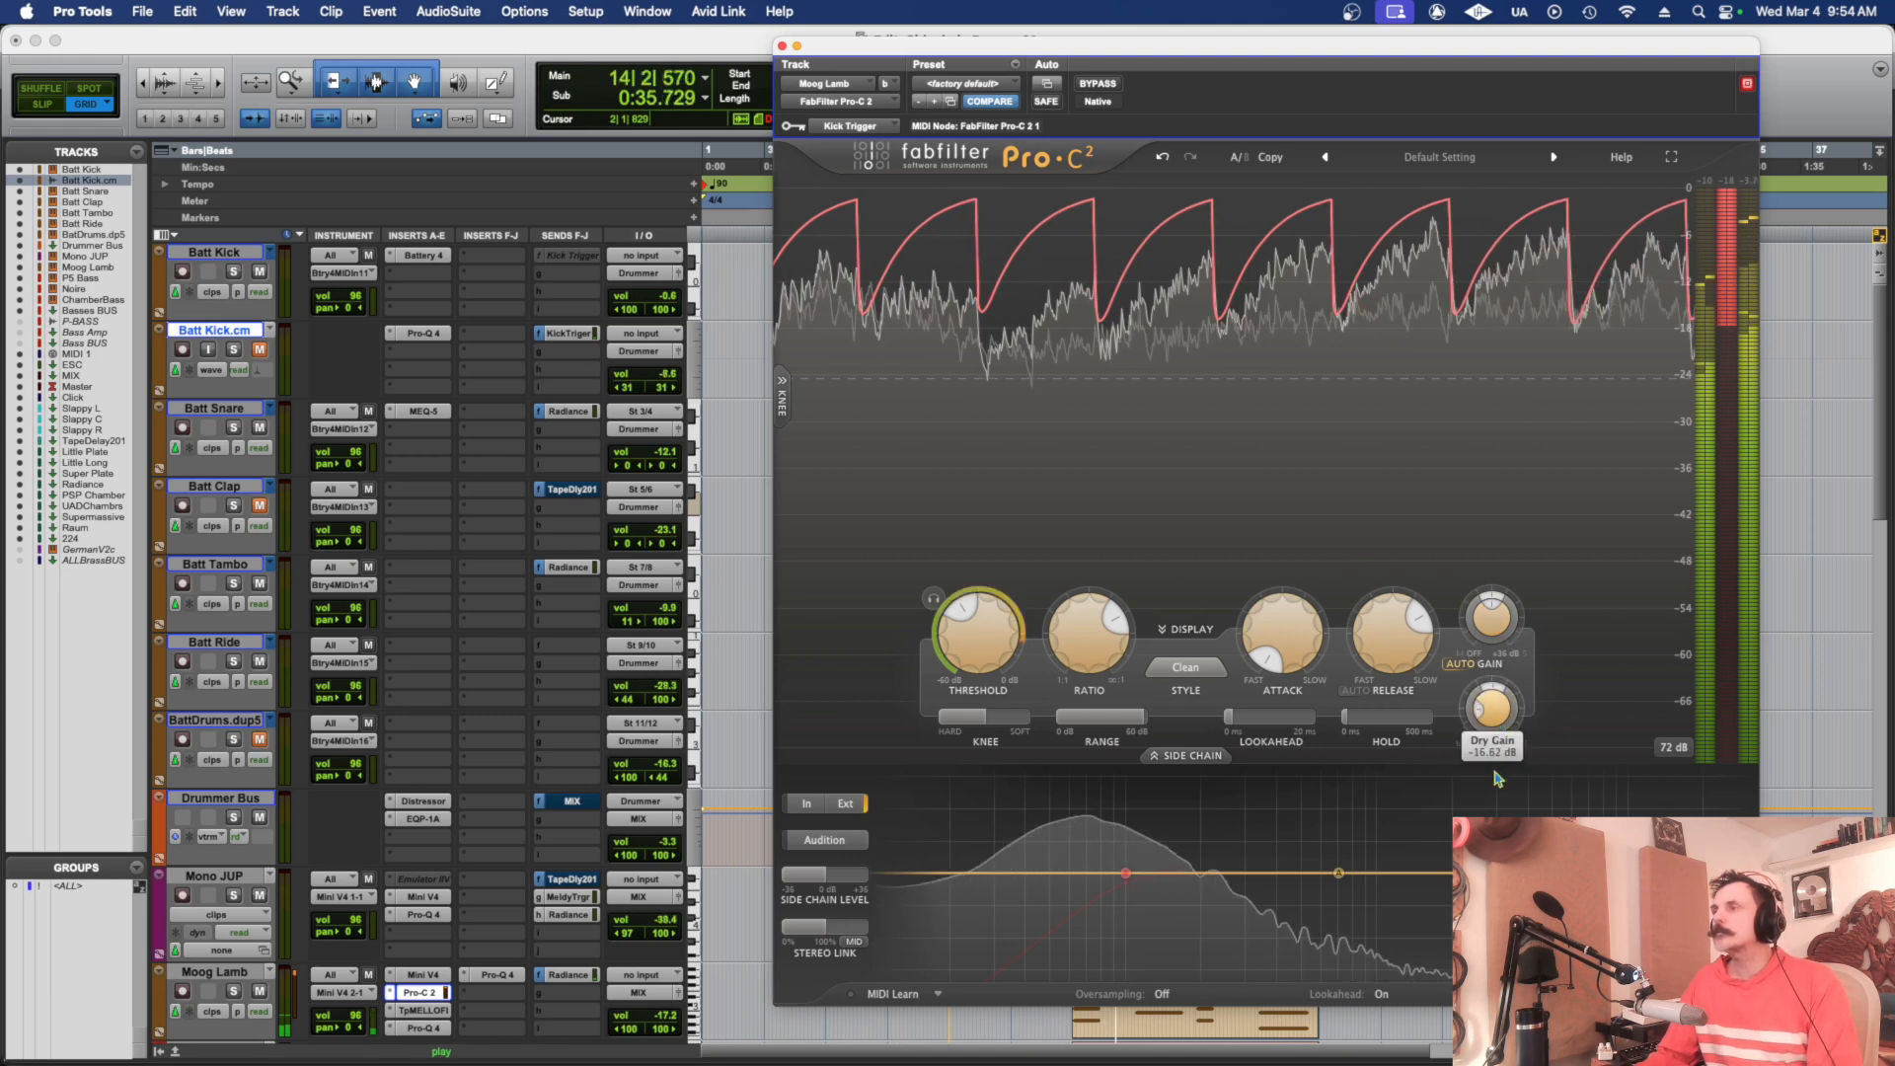
drag(1496, 778, 1498, 804)
key(space)
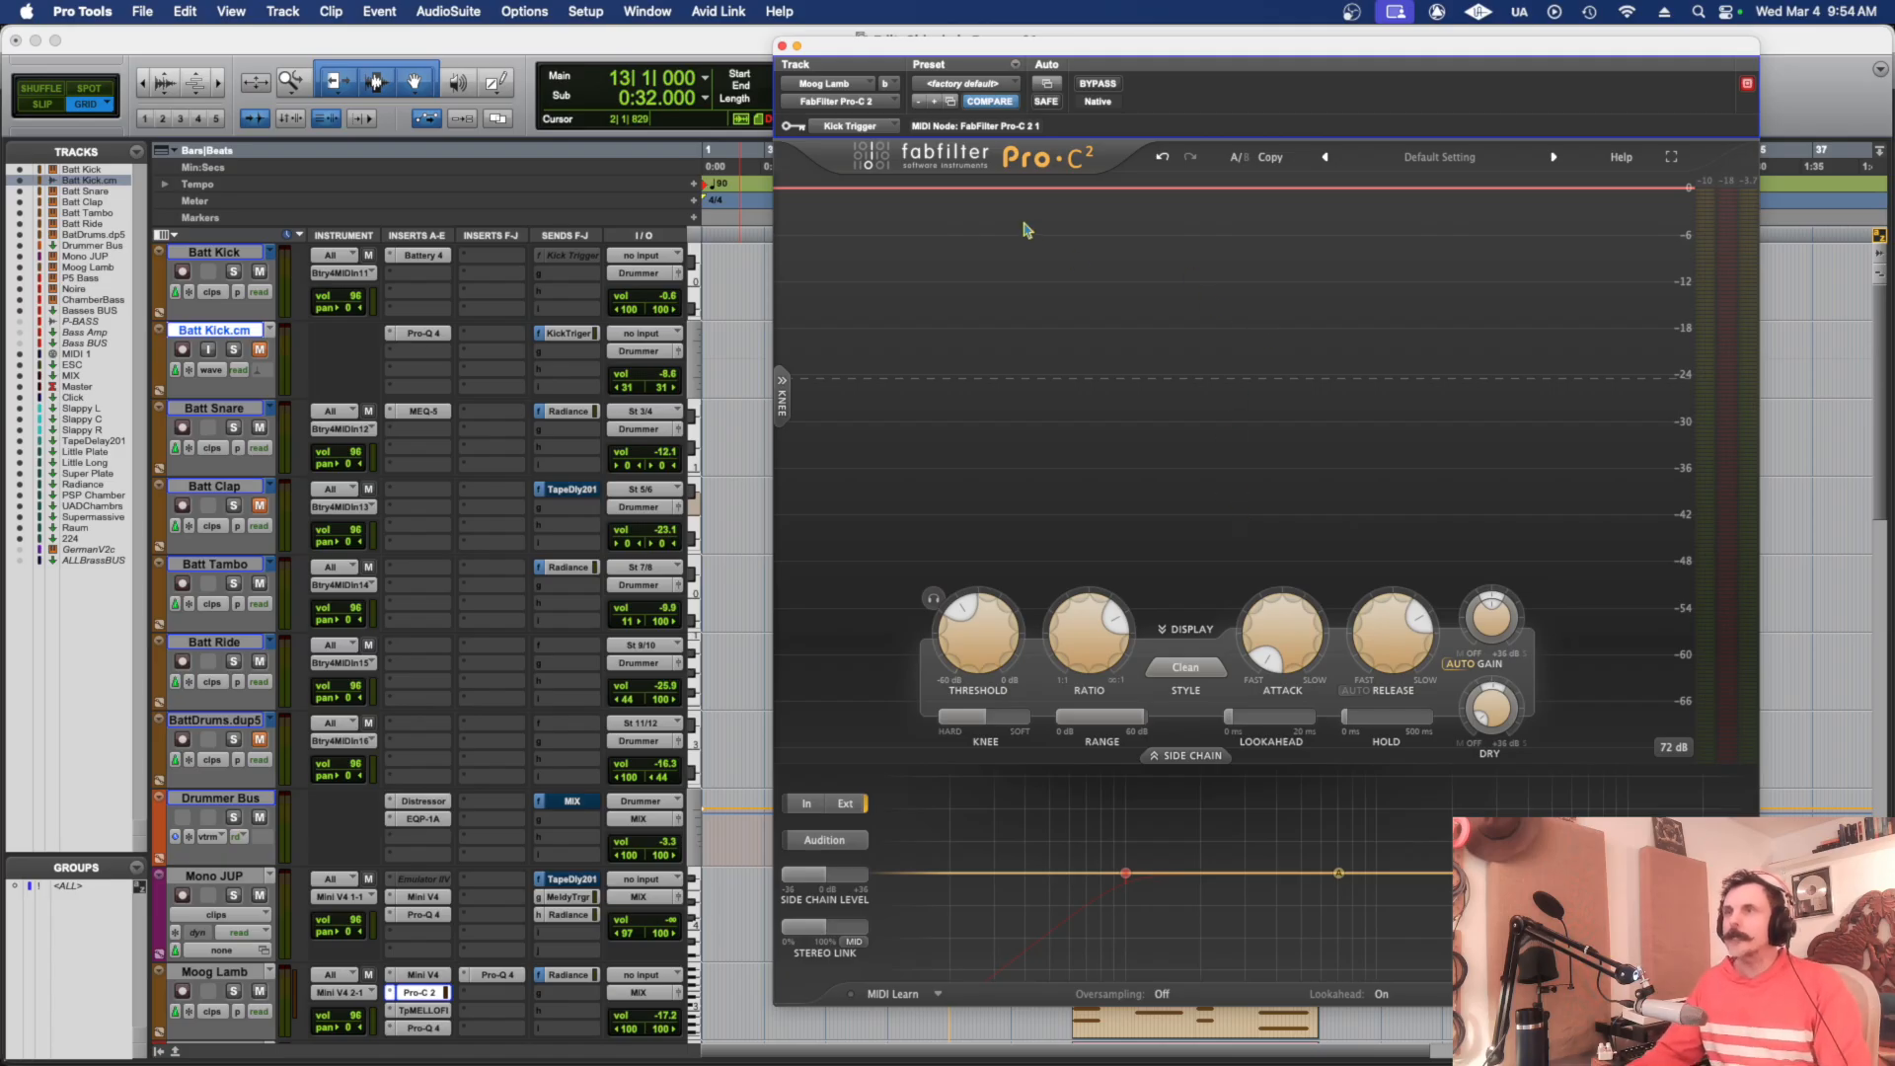
- Close Pro-C 2 and switch the Kick Trigger send on Batt Kick.cm from pre-fader to post-fader
click(780, 46)
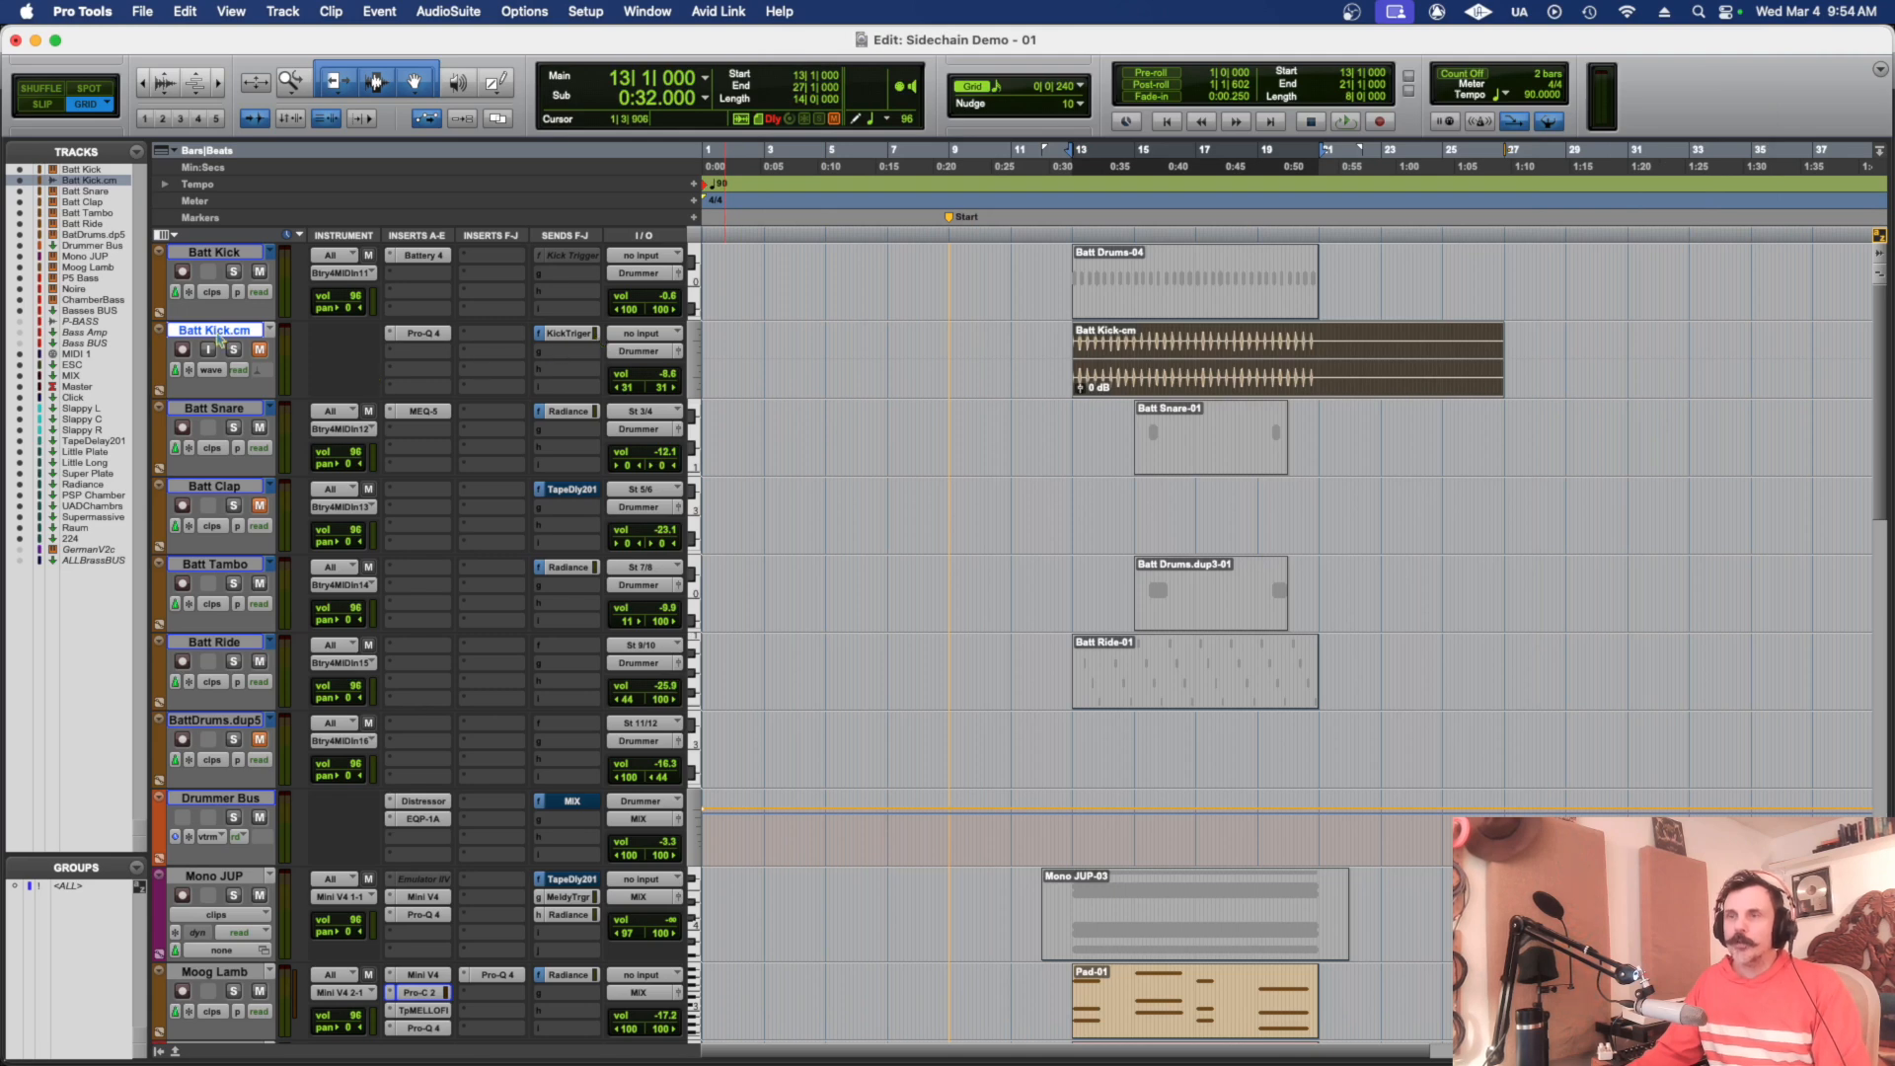
click(570, 333)
drag(967, 275, 1199, 264)
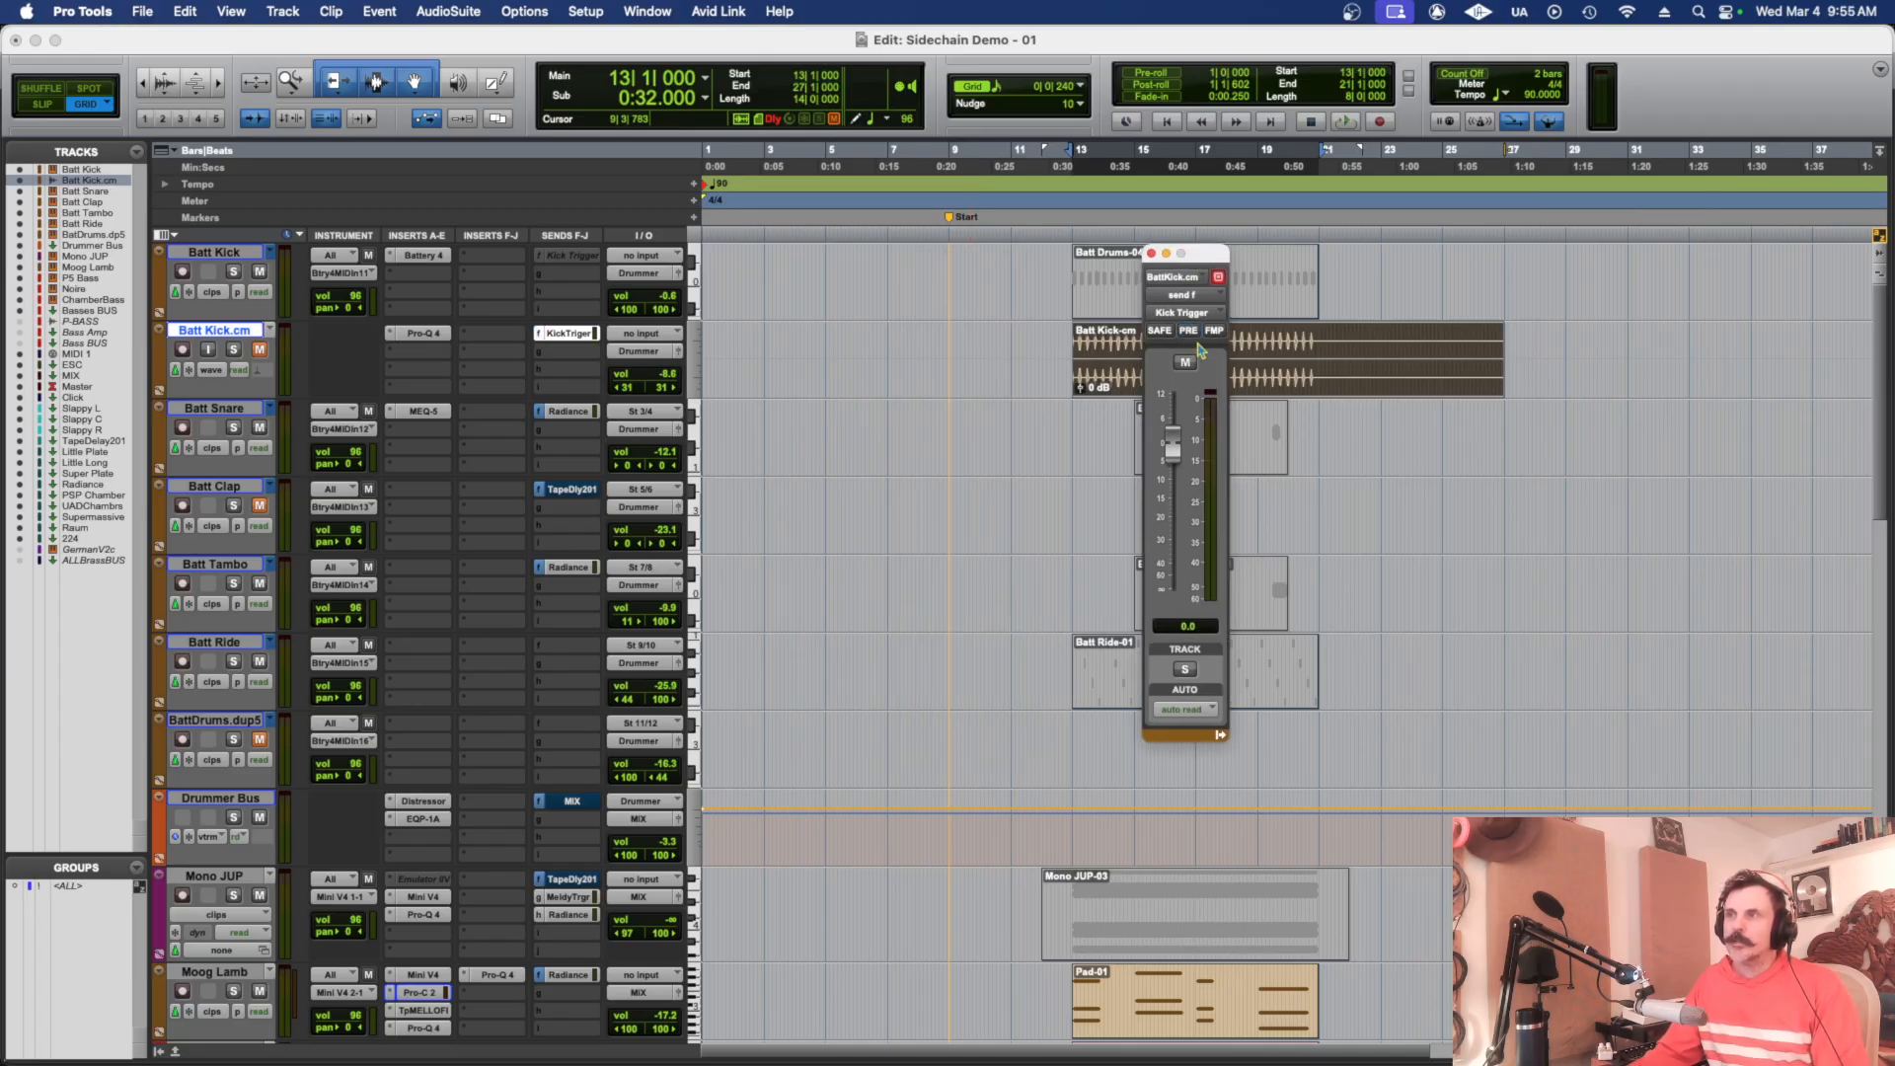
- Play the session with Moog Lamb's Pro-C 2 open and unmute the Batt Kick.cm track
key(space)
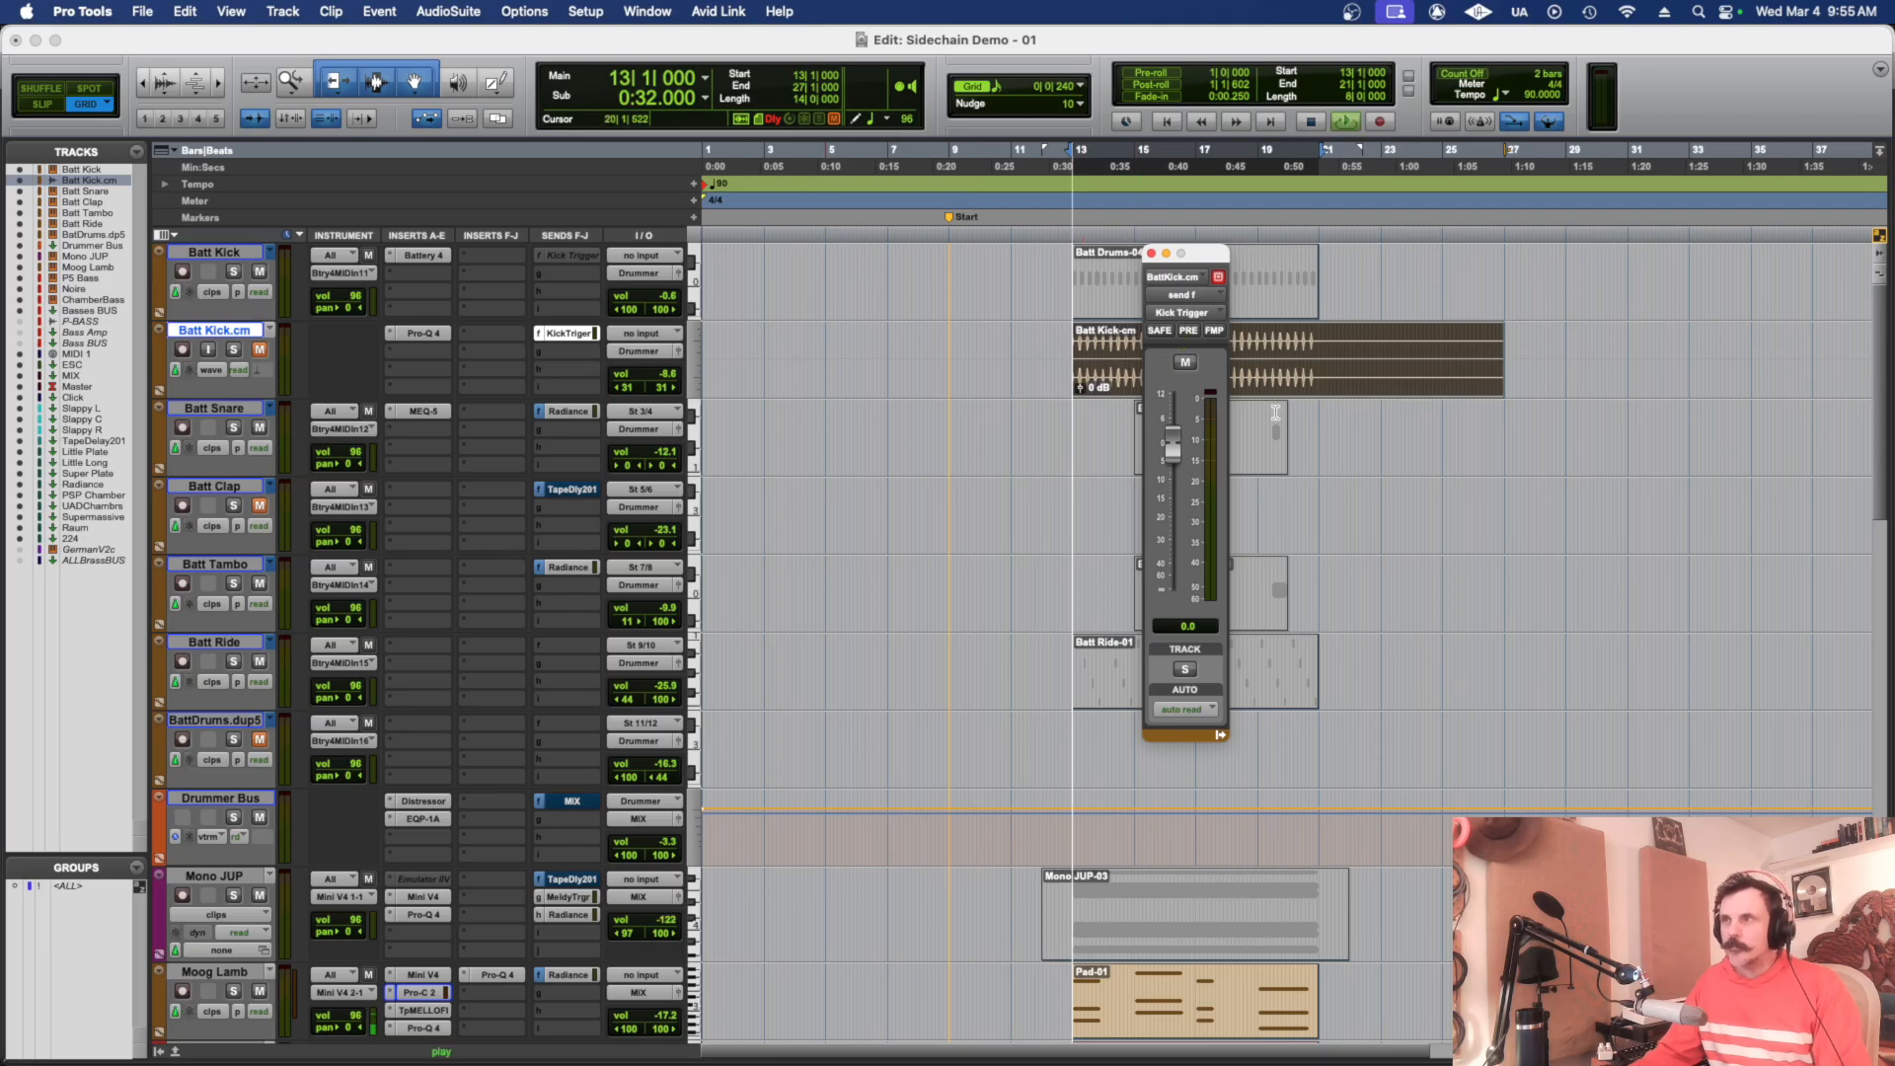
scroll(361, 792, down, 3)
click(416, 758)
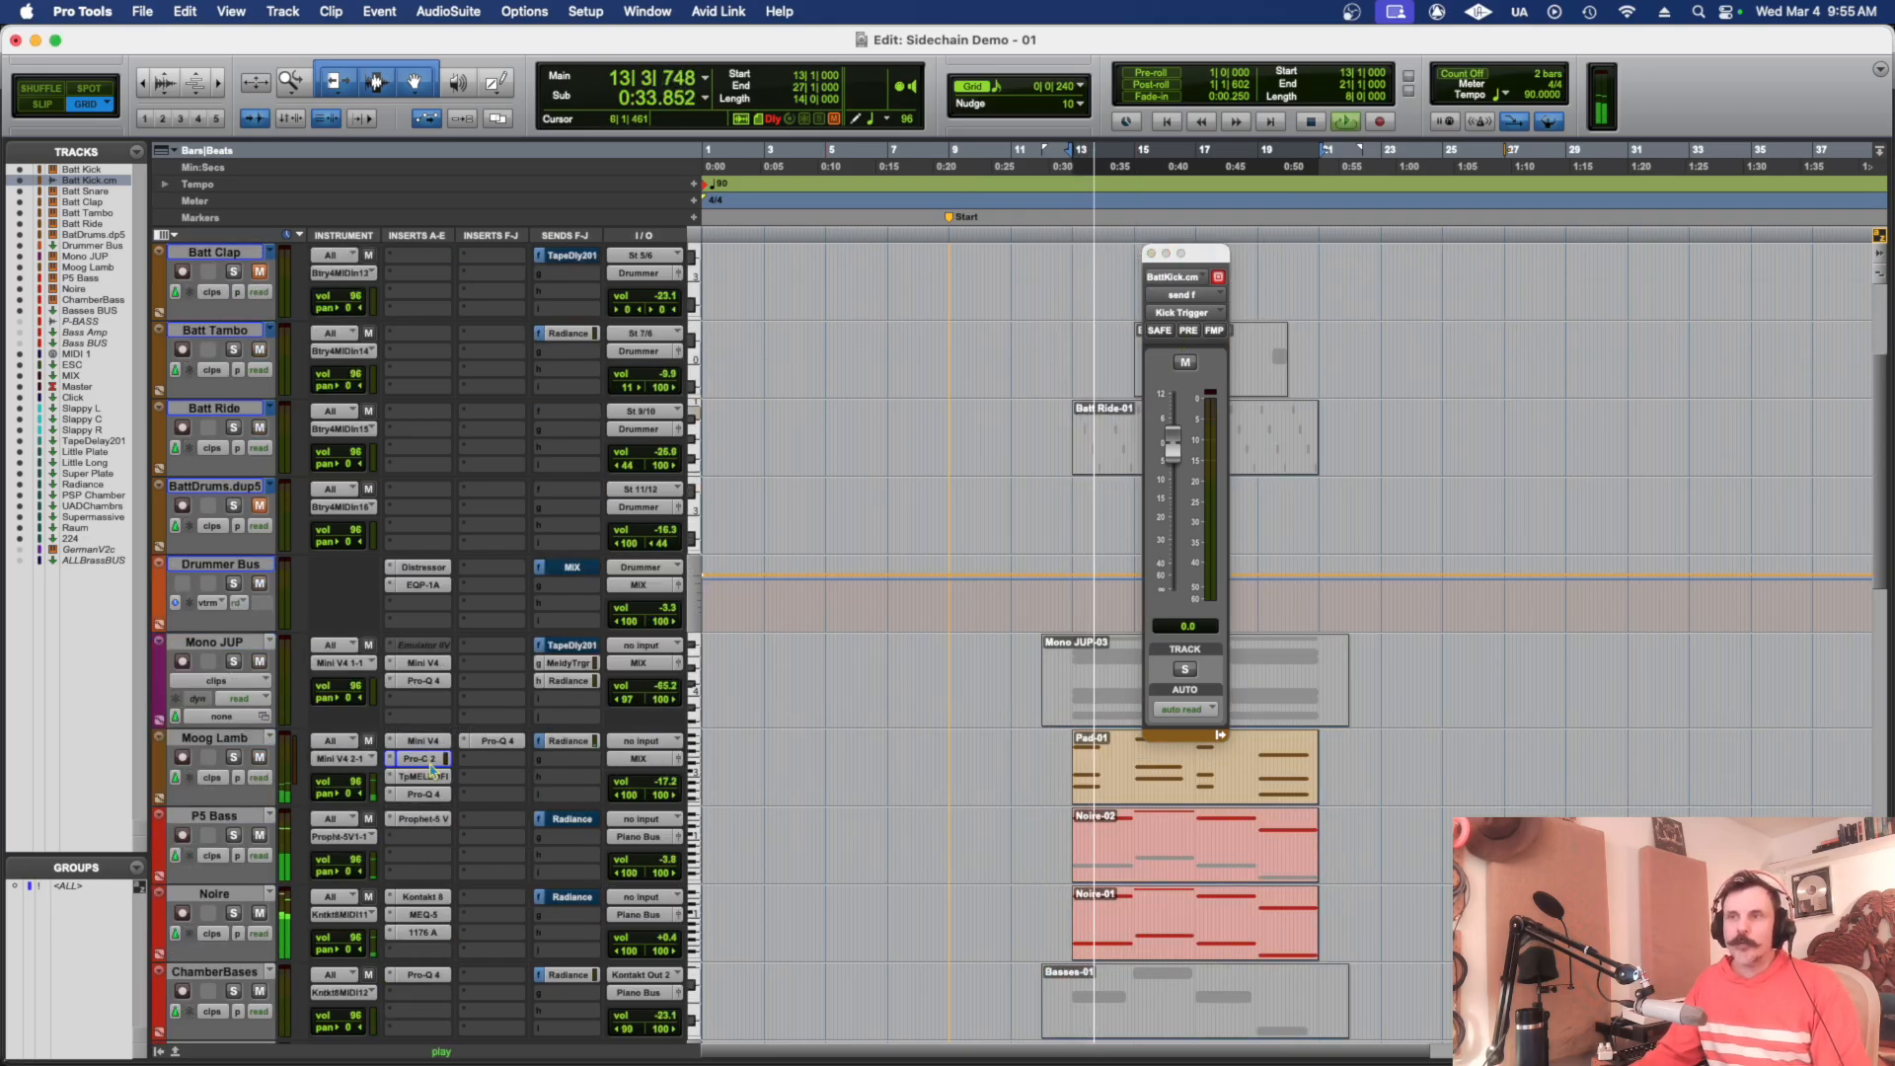
drag(1412, 49, 1476, 258)
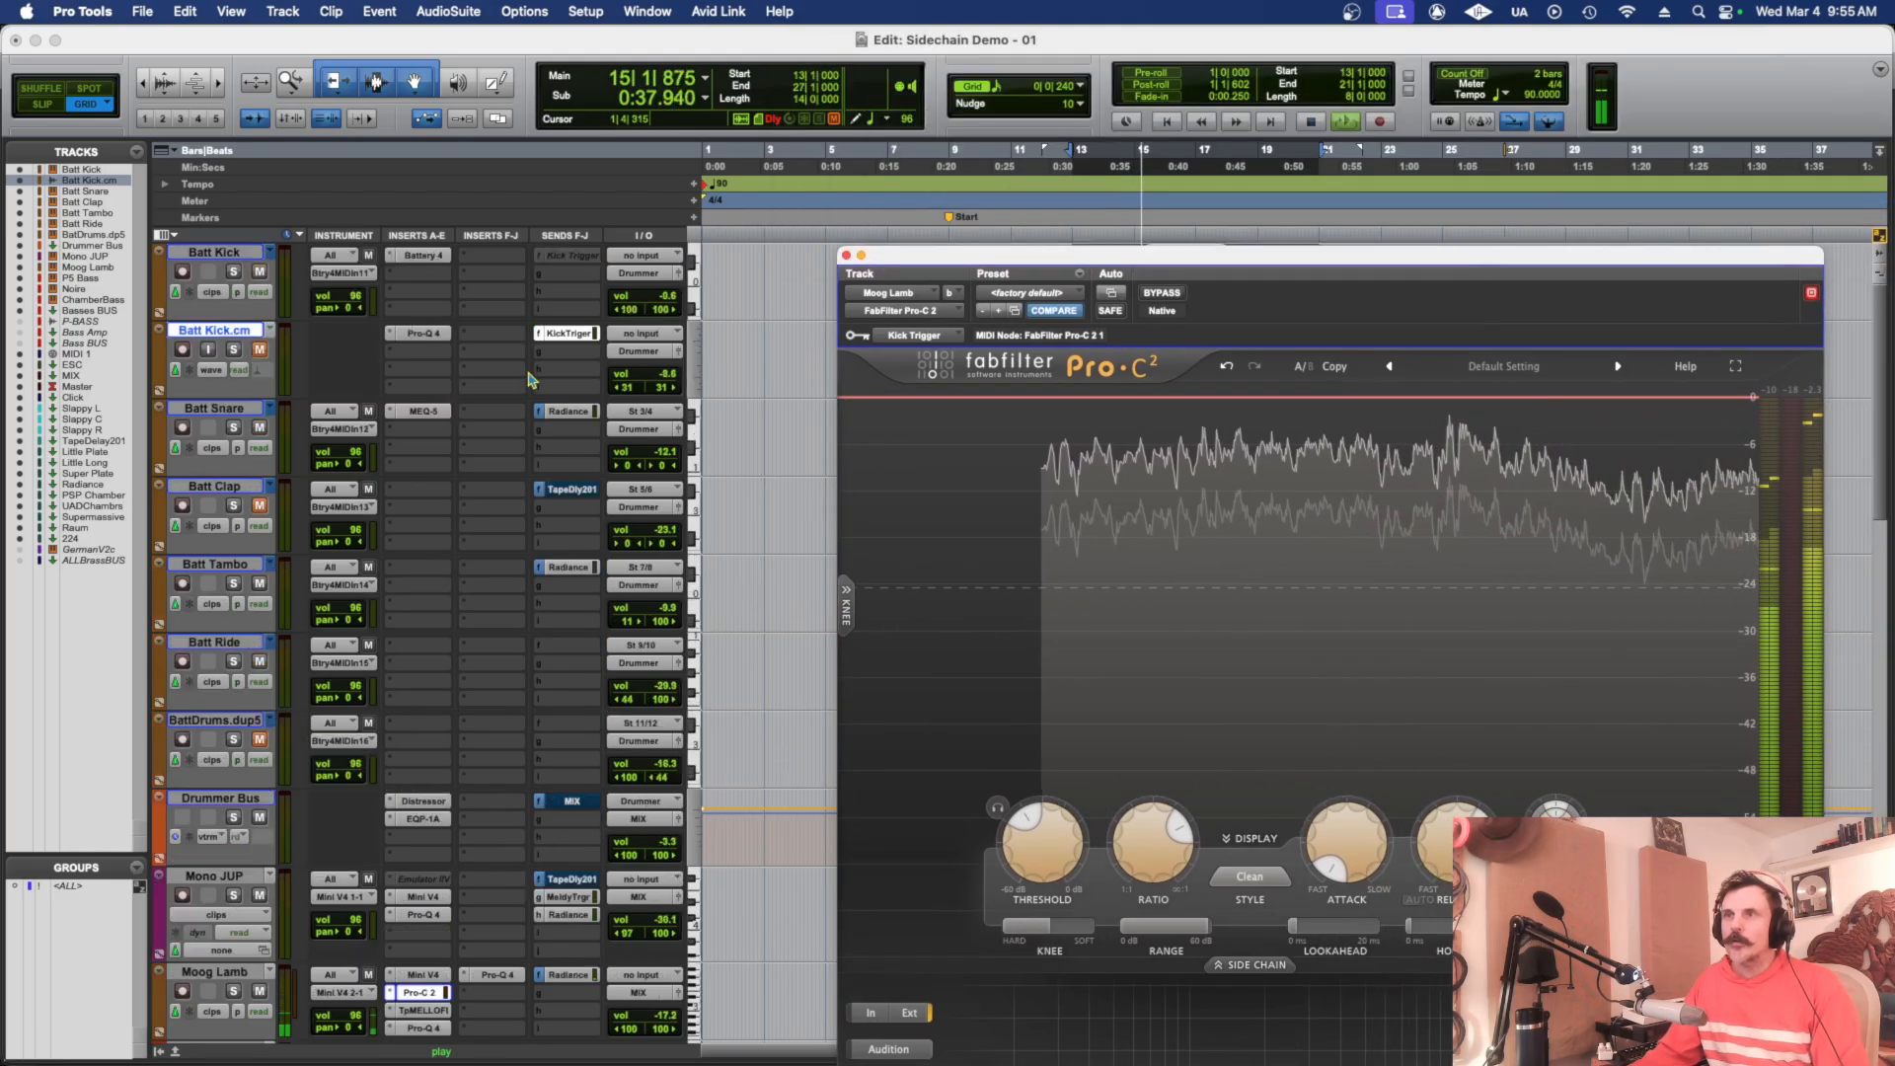
scroll(415, 370, up, 3)
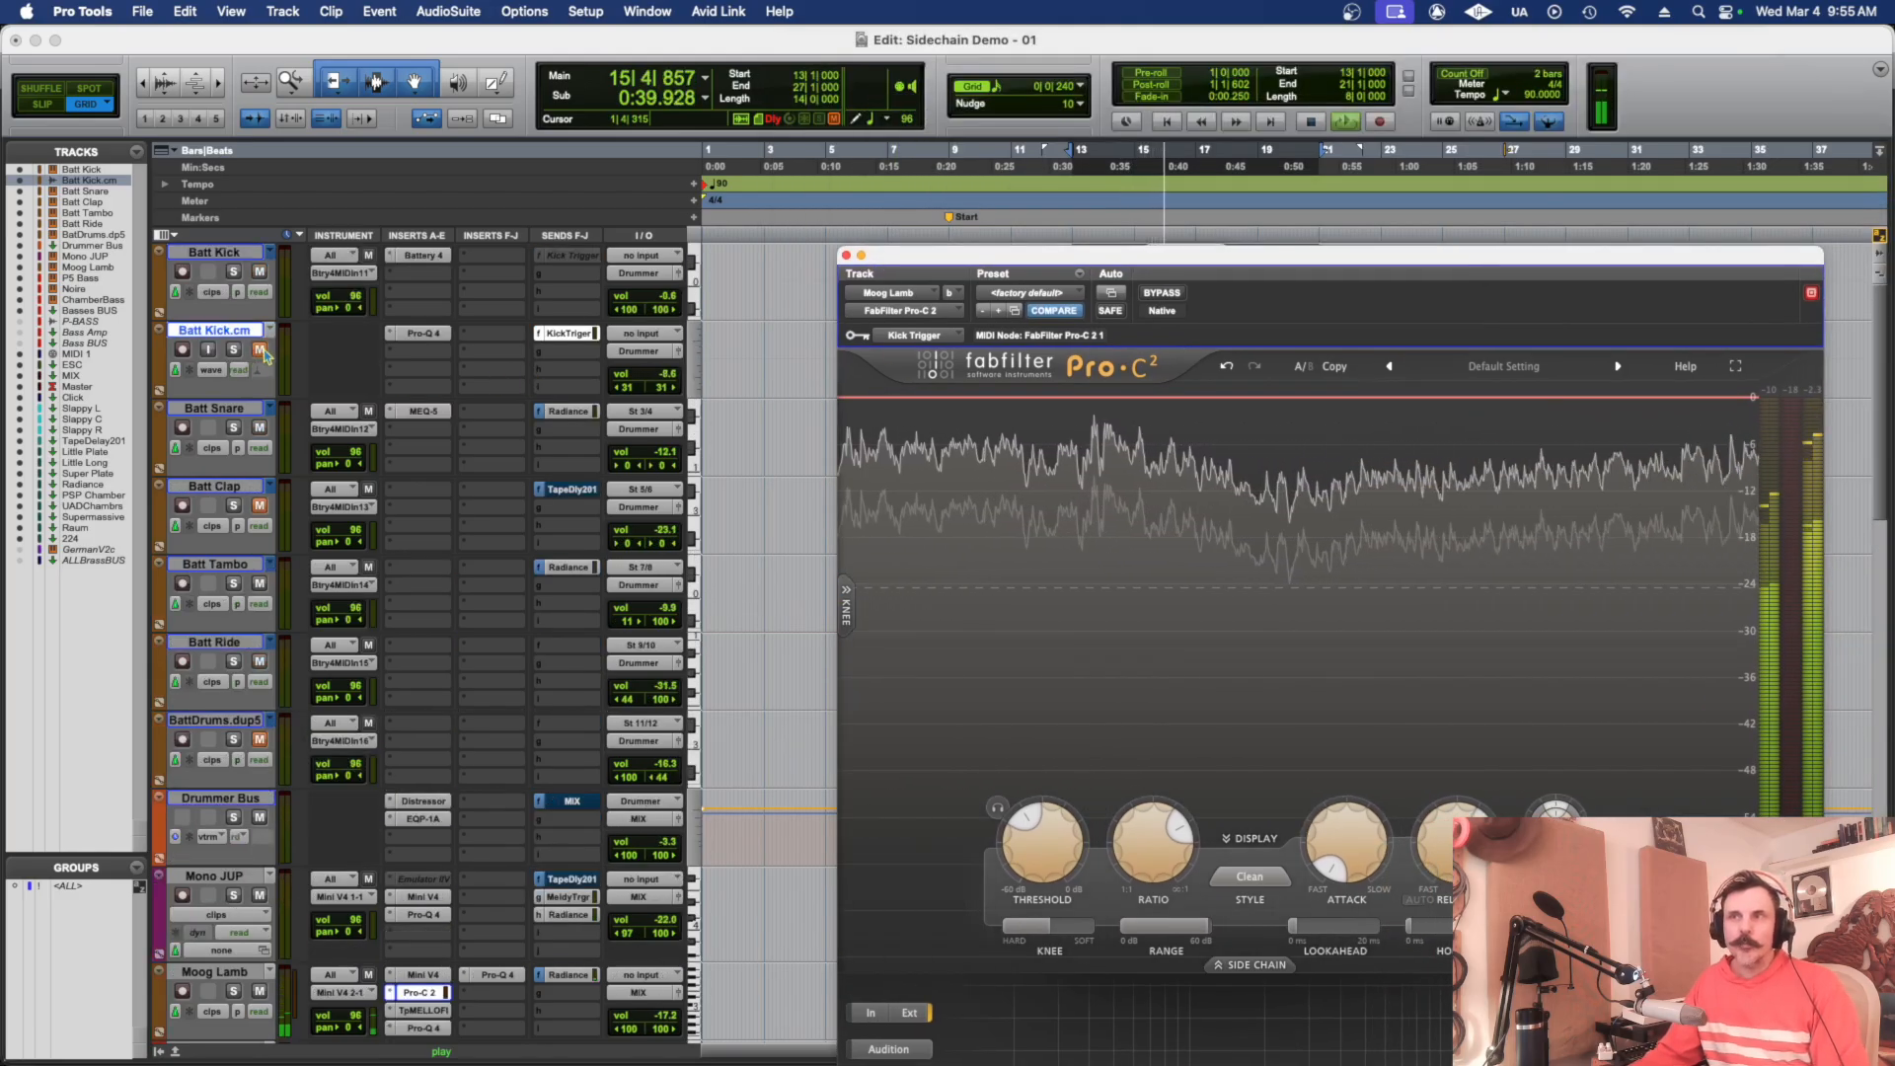
click(261, 351)
click(261, 350)
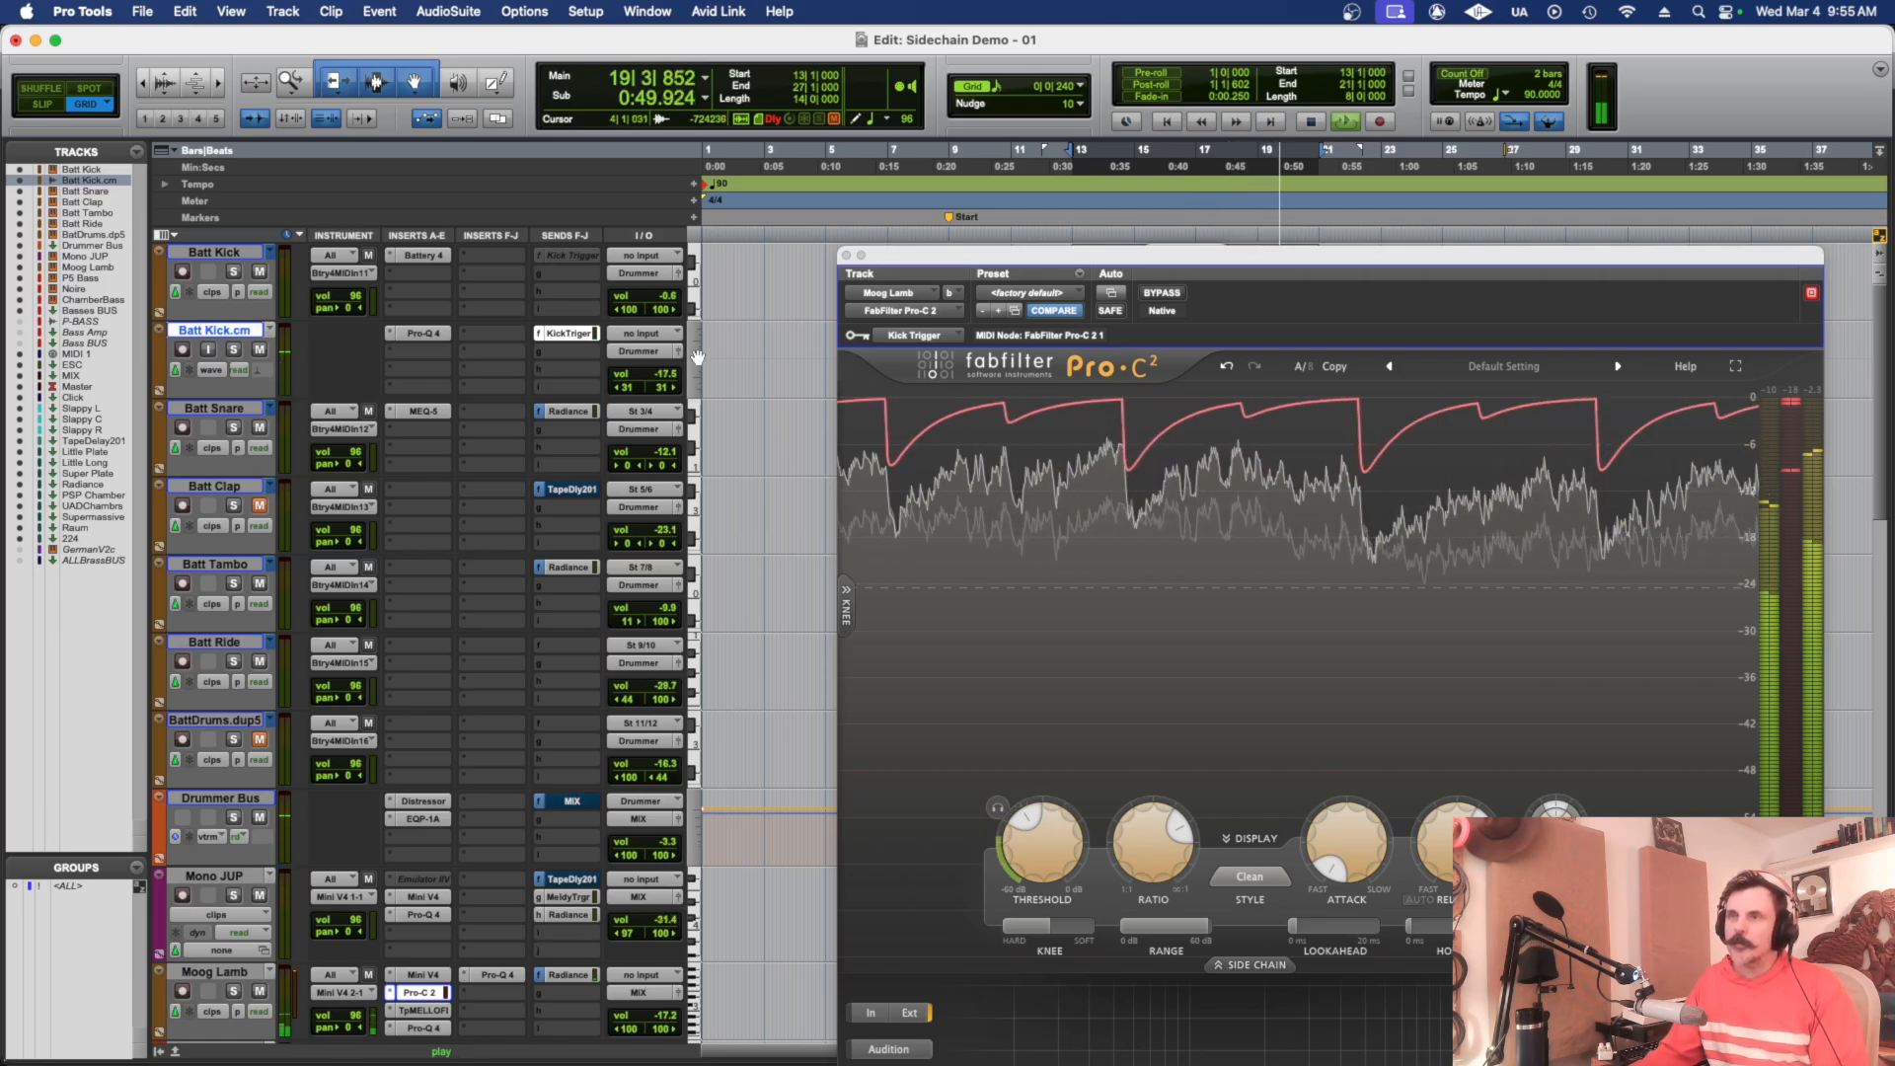
- Set the Kick Trigger send on Batt Kick.cm back to pre-fader and mute that track
click(573, 335)
drag(79, 33, 742, 264)
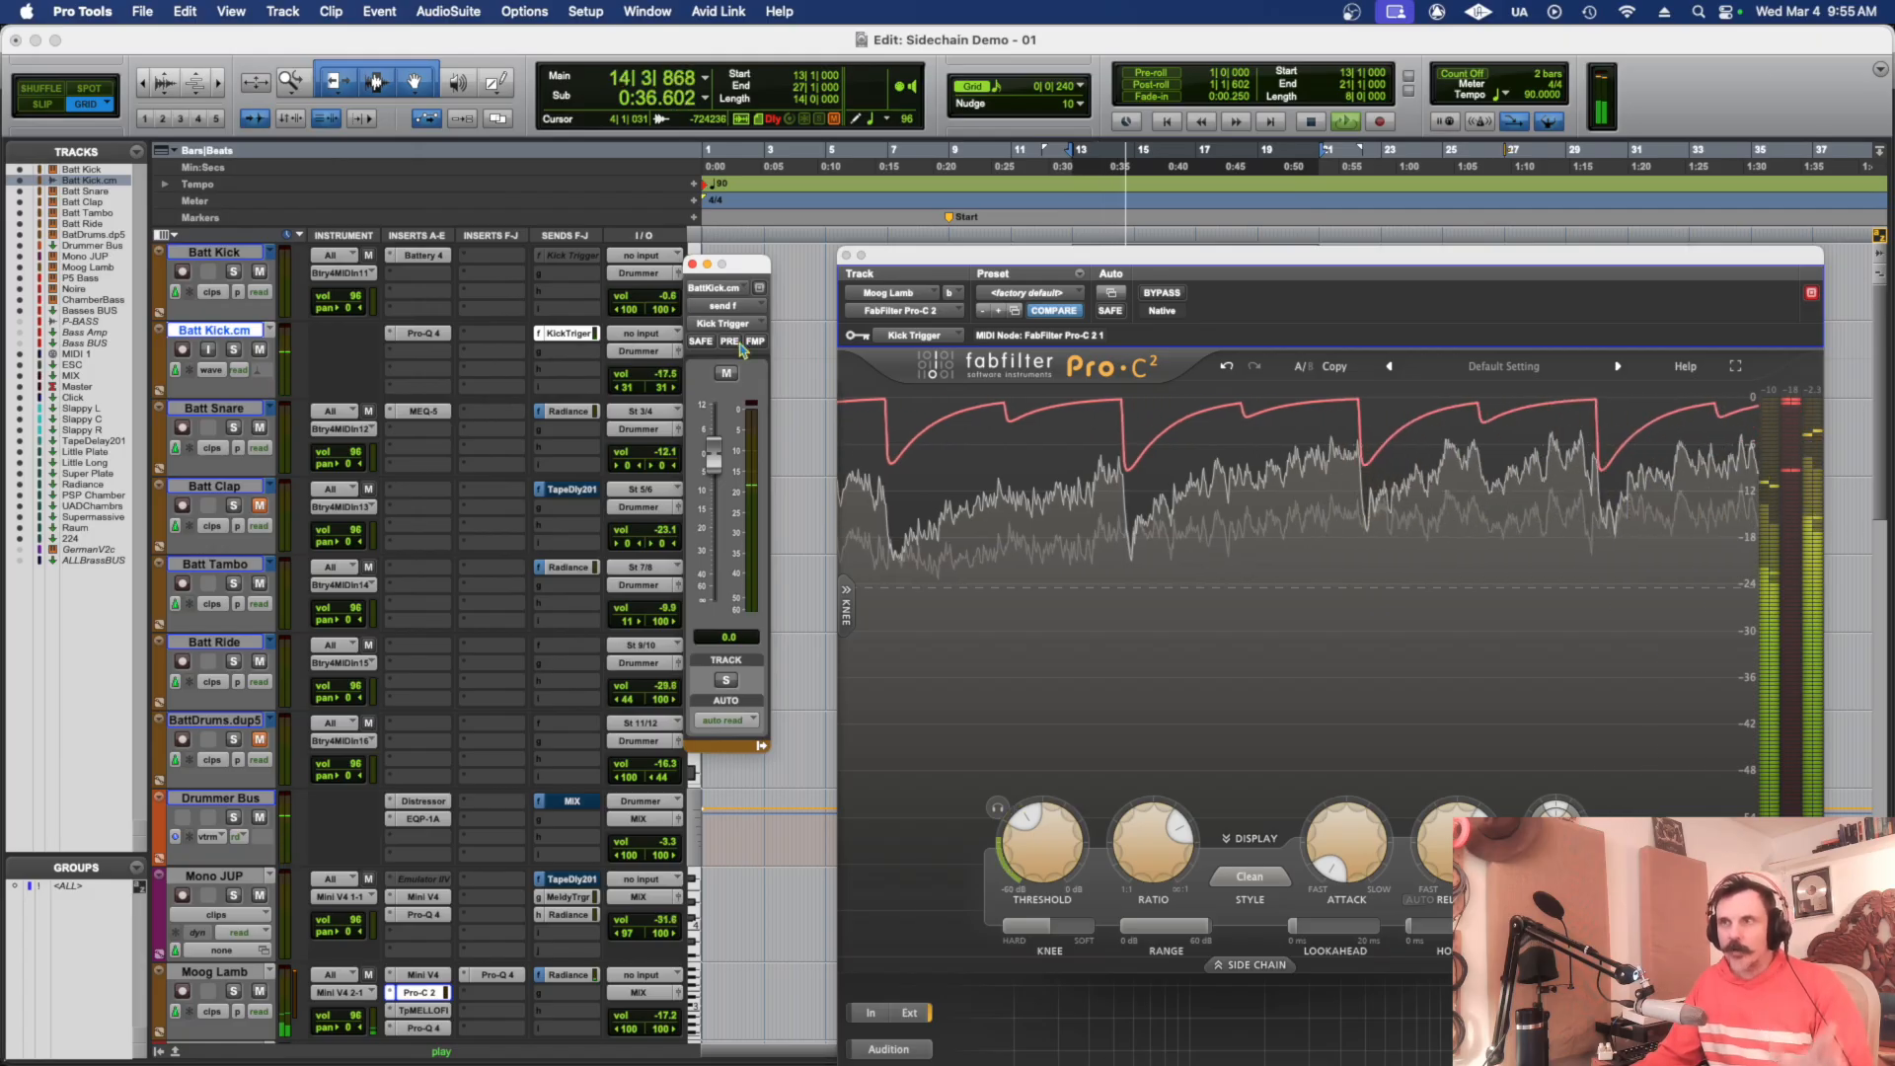
click(730, 341)
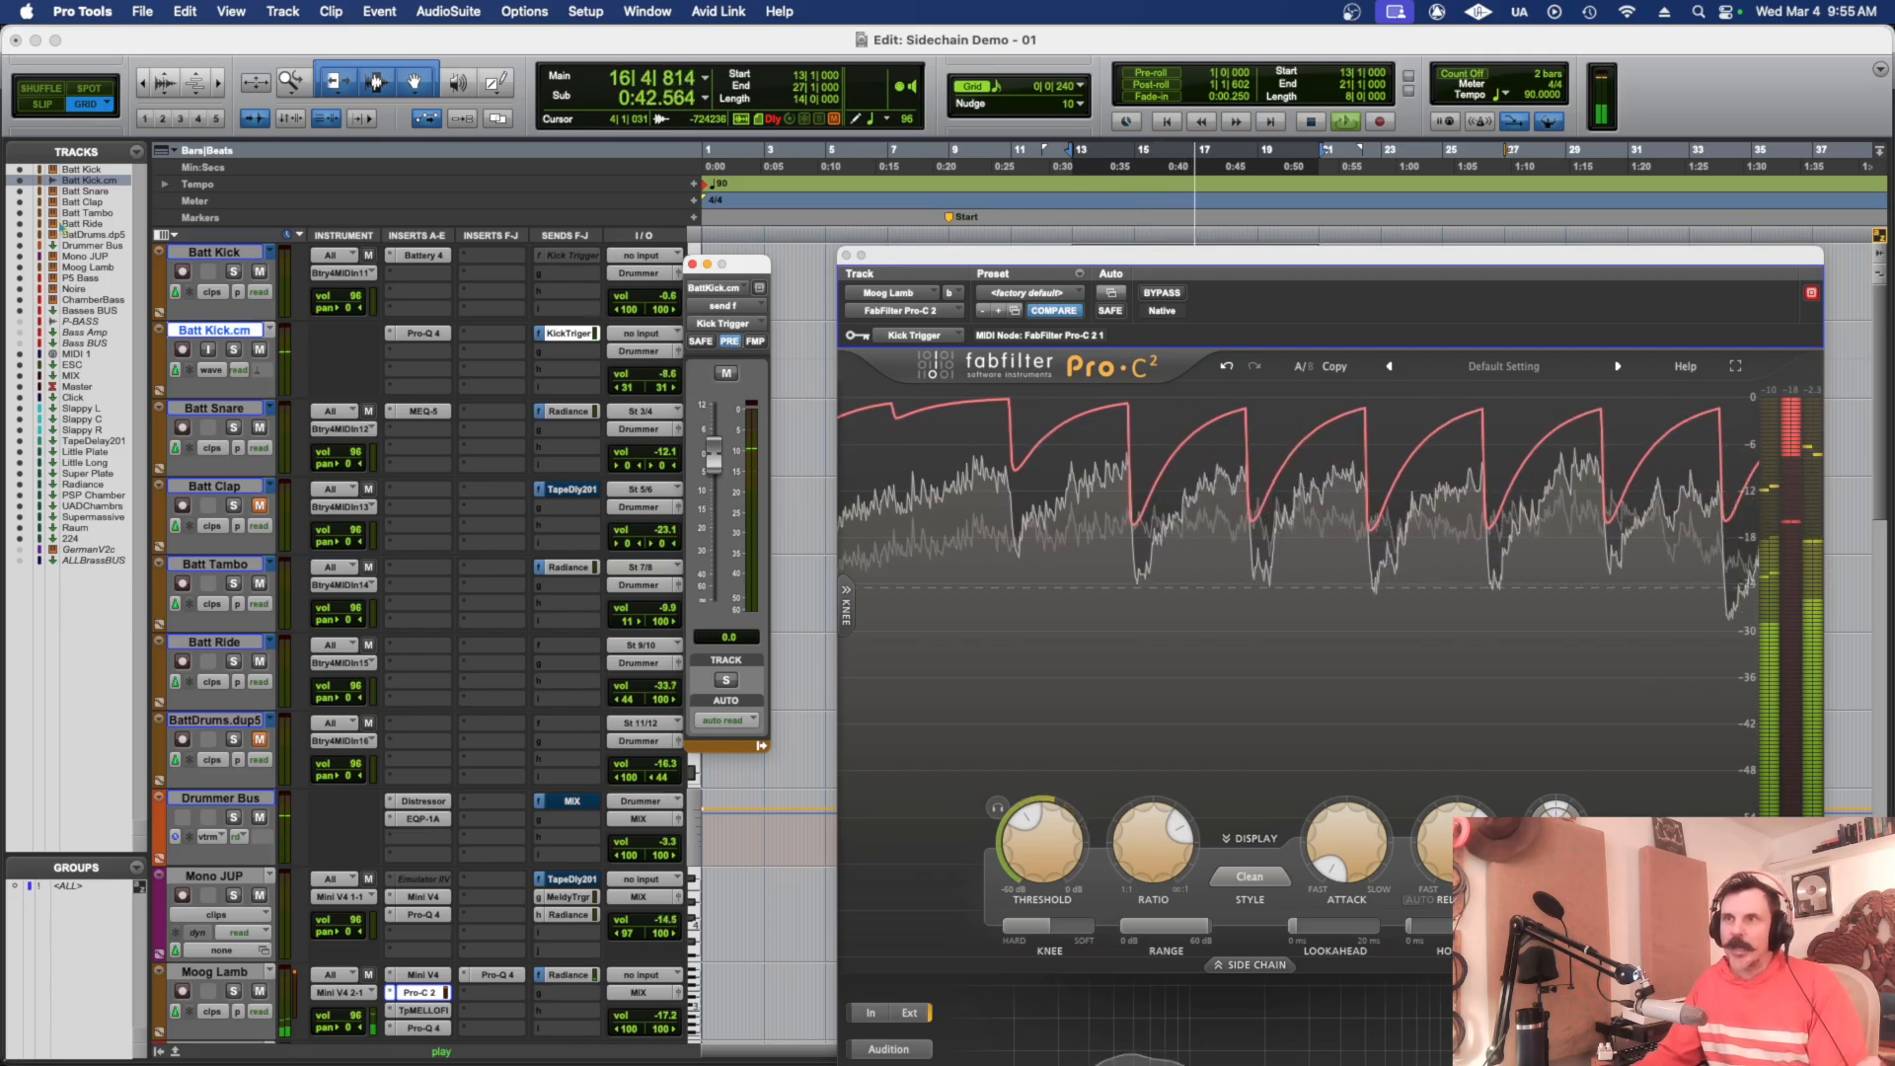
click(260, 350)
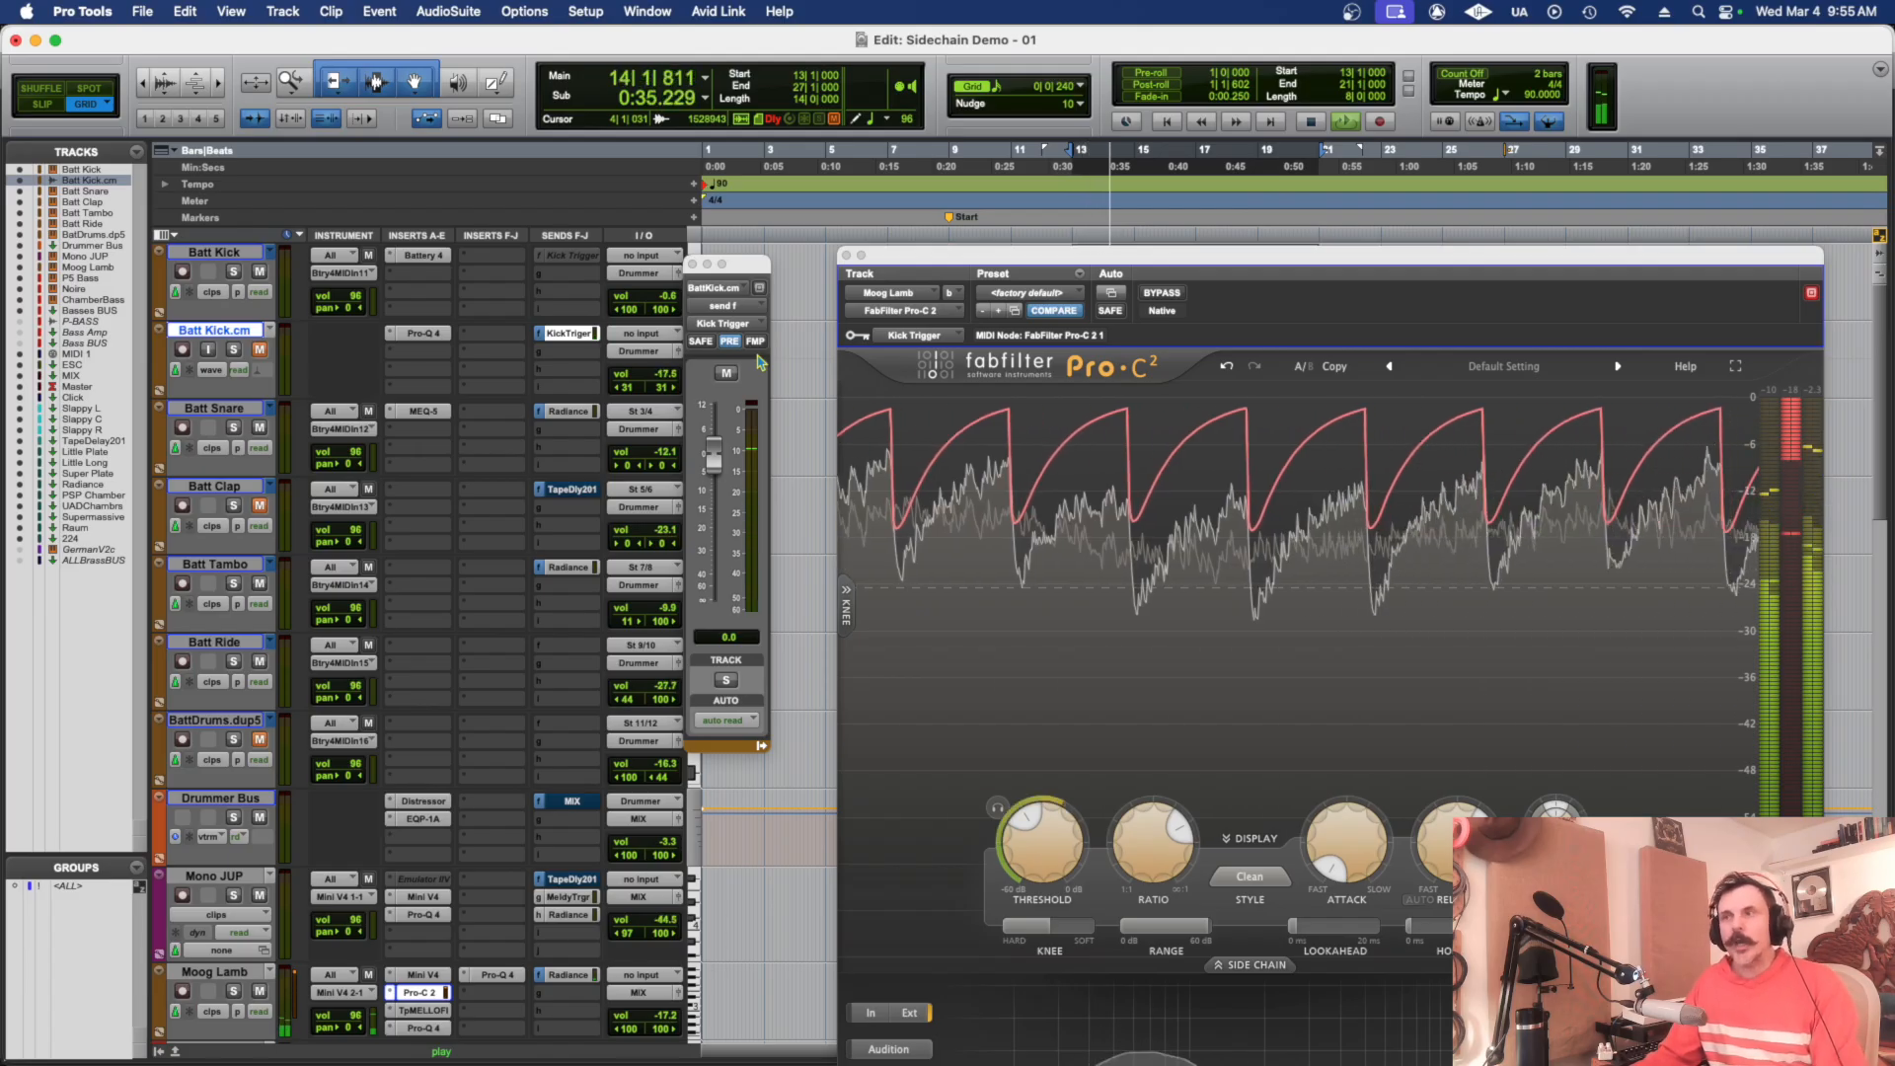
- Stop playback and look through the tracks between Batt Kick.cm and the MIX bus
key(space)
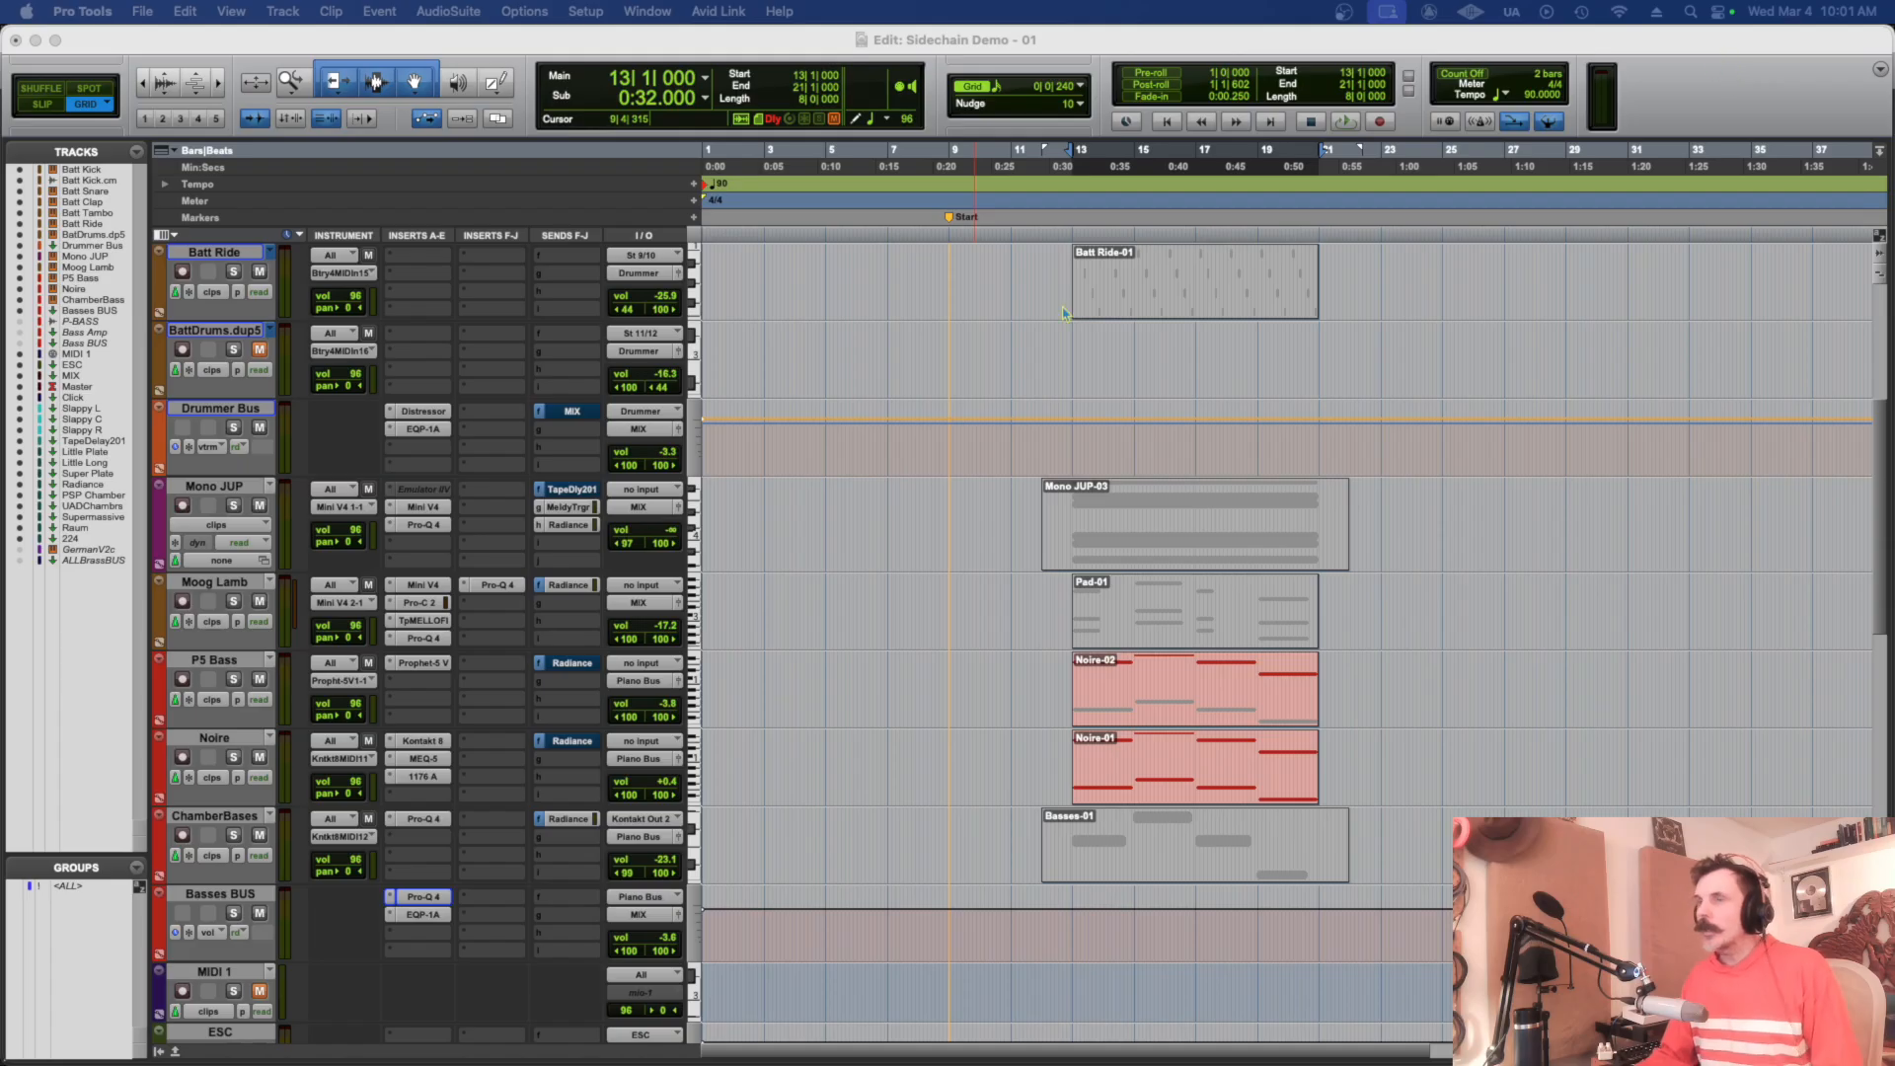
scroll(550, 441, up, 5)
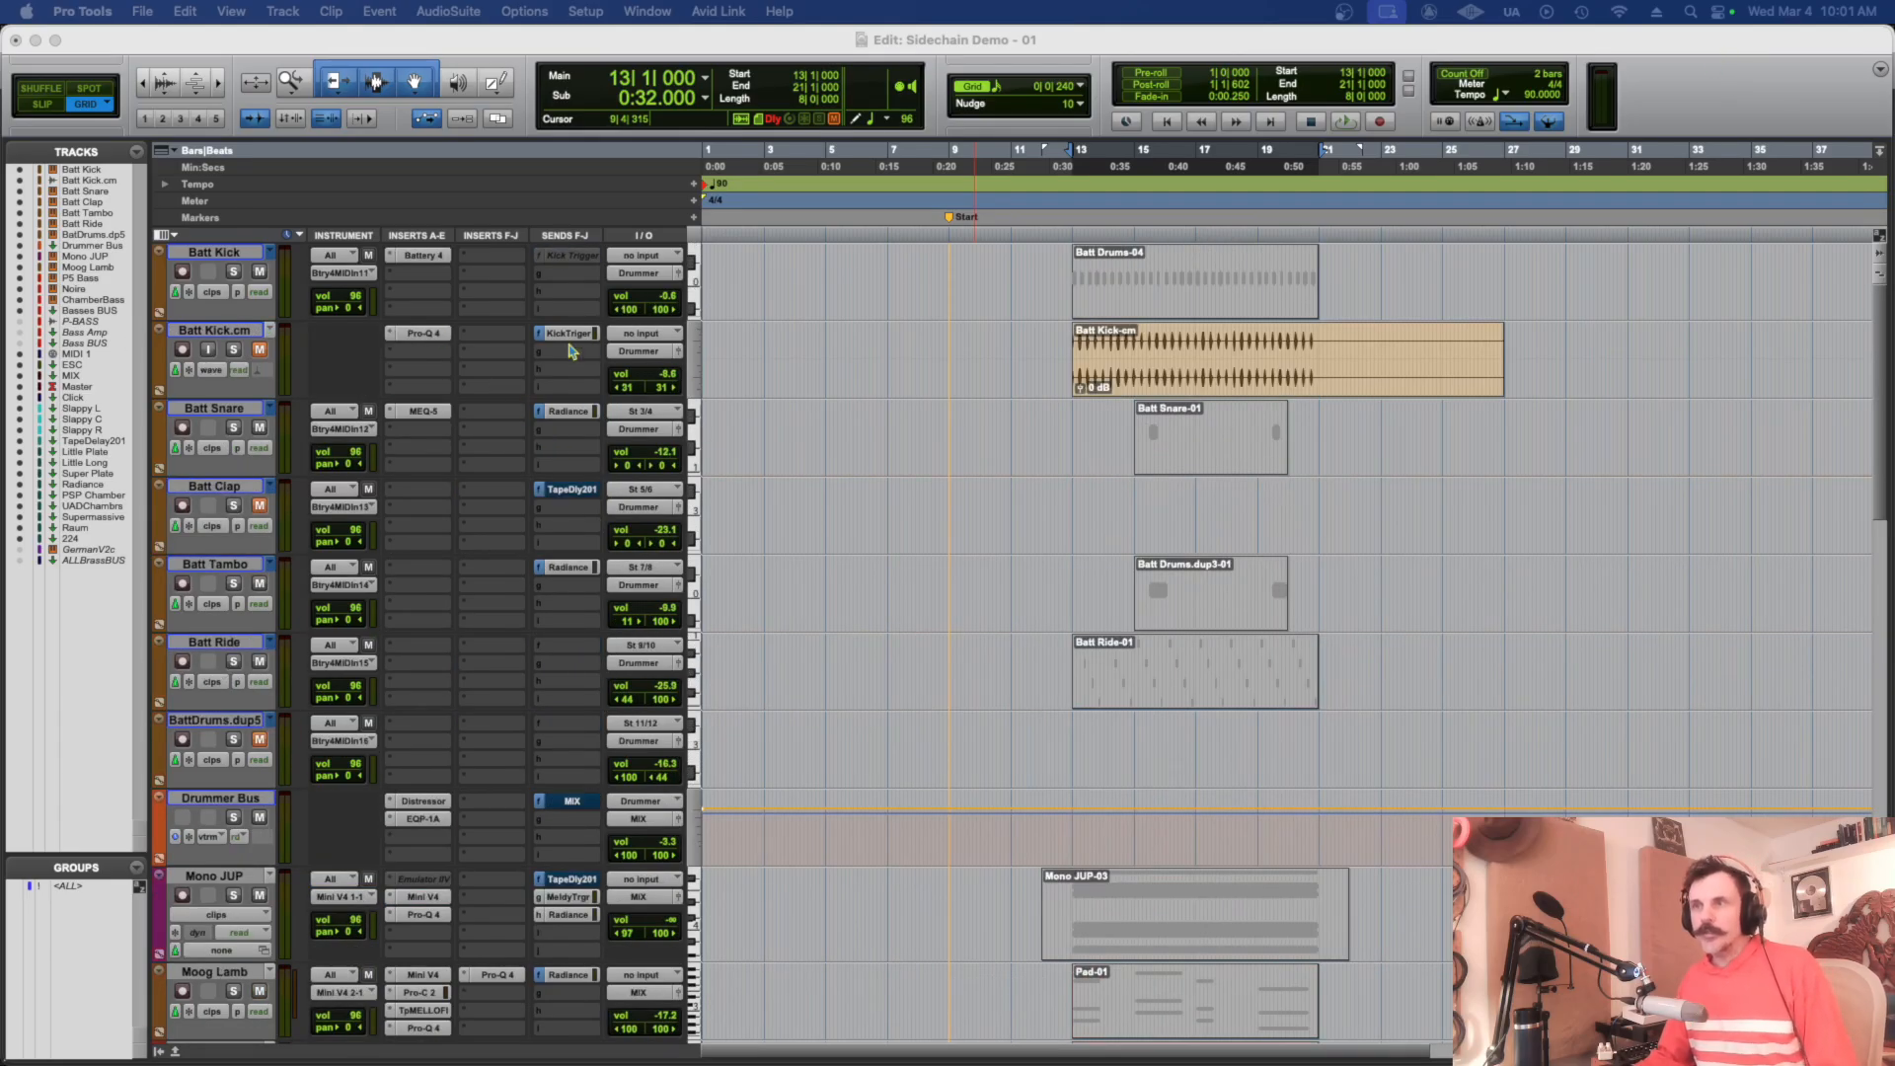
scroll(570, 350, down, 12)
scroll(326, 473, up, 5)
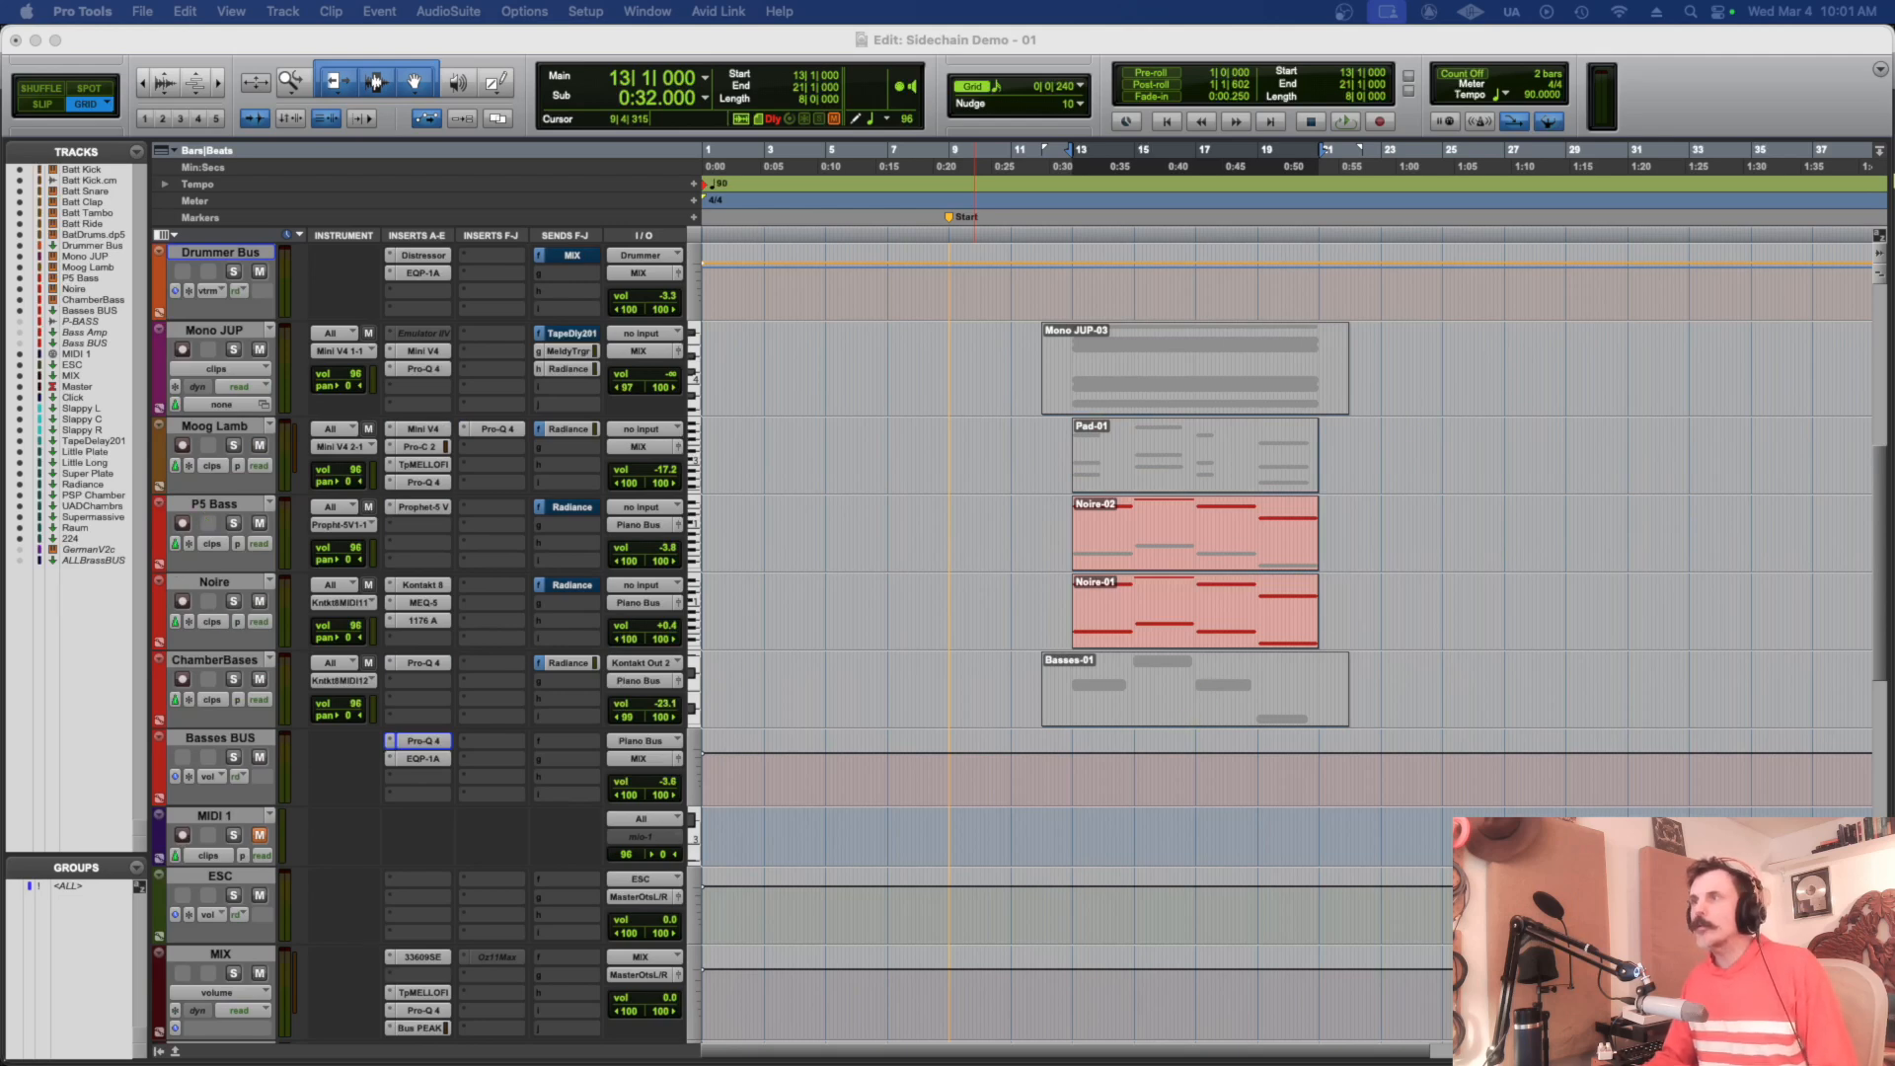
- Play the session, open Pro-Q 4 on Basses BUS beside the drum tracks' inserts and sends, and stop playback
click(1729, 105)
key(space)
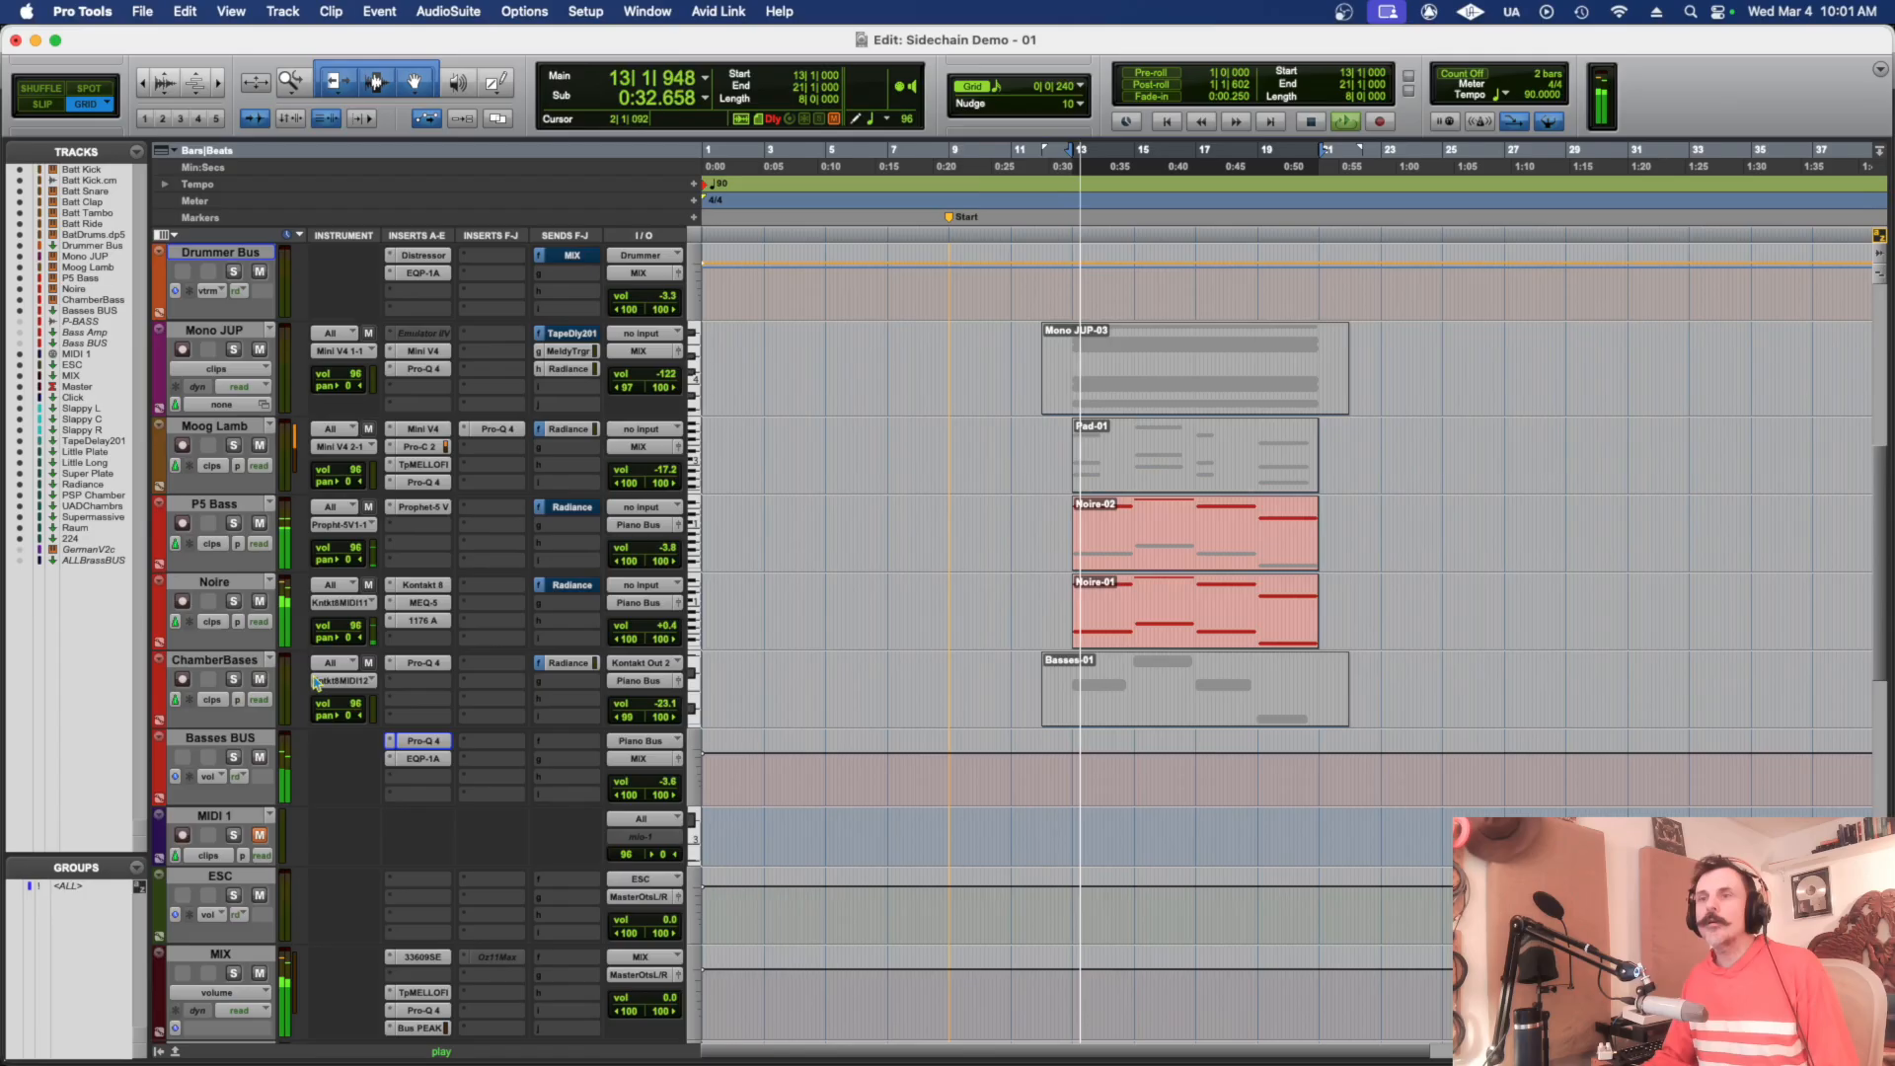
click(435, 742)
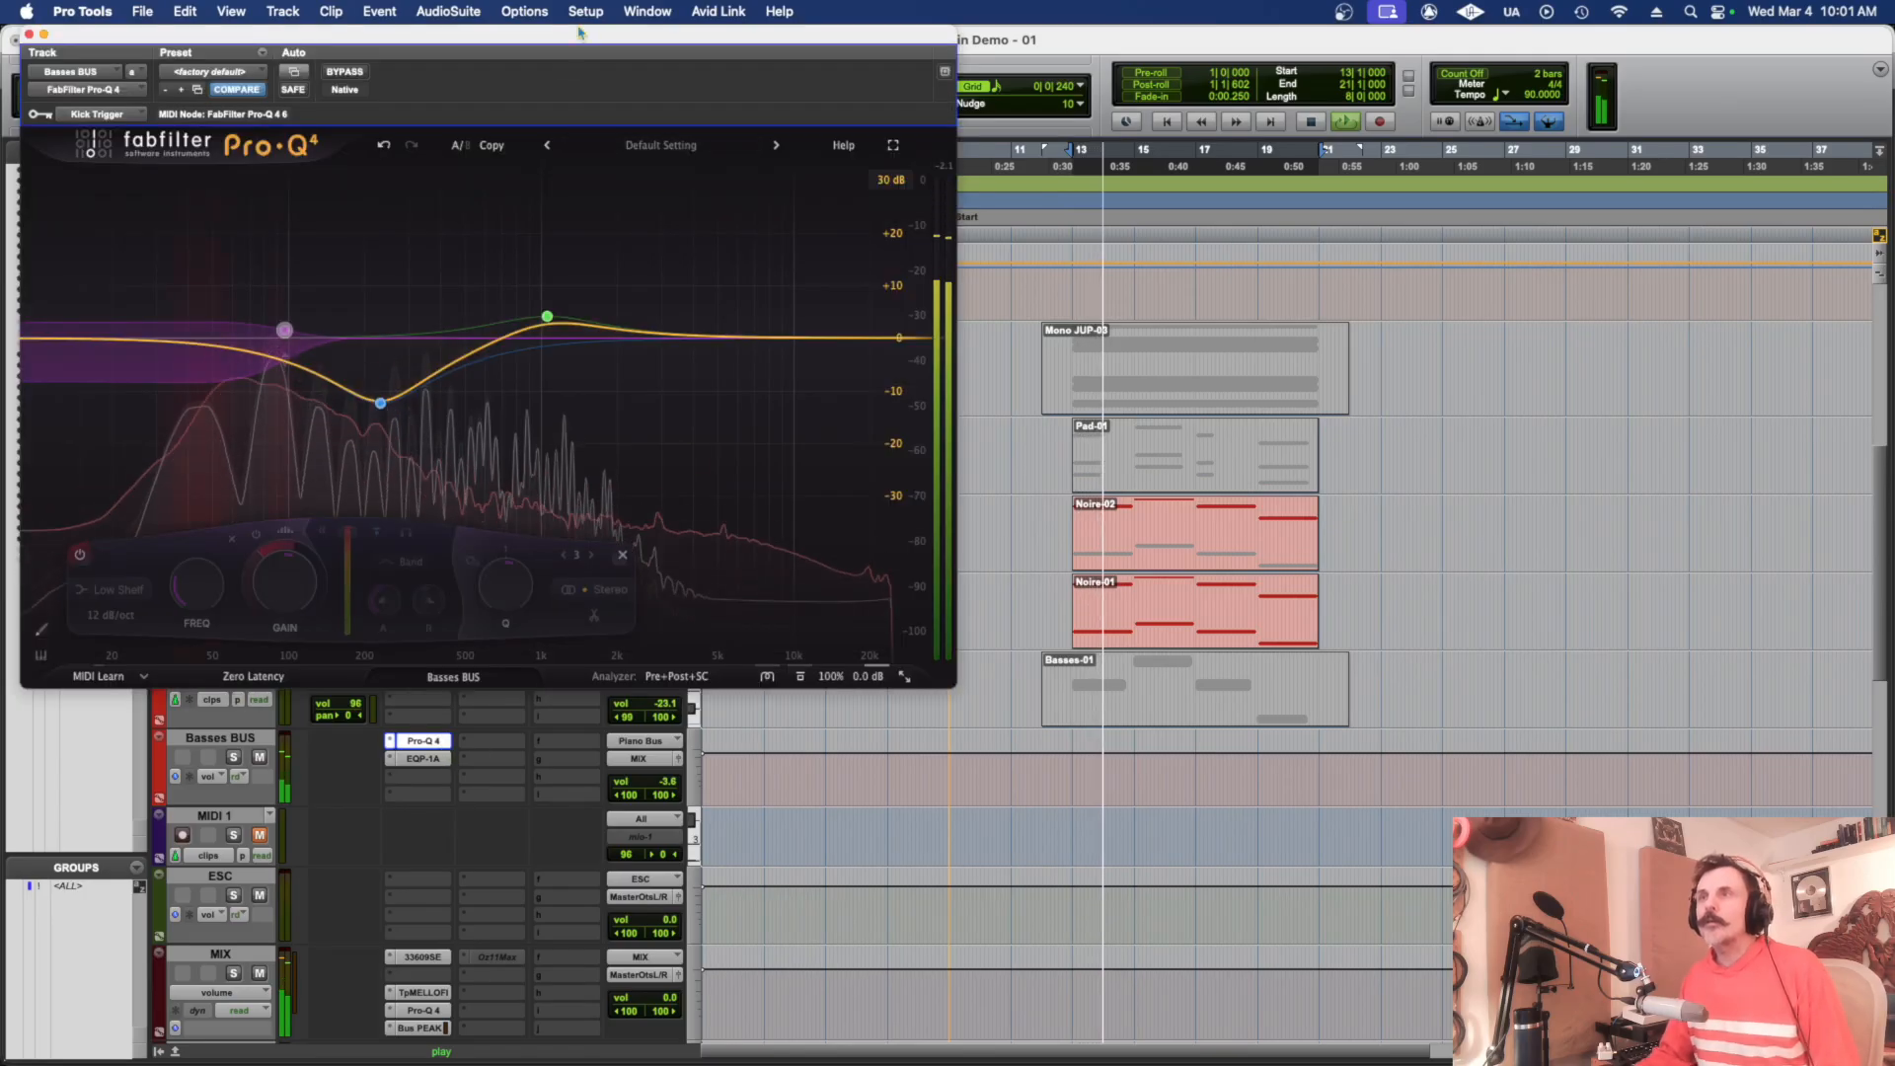
drag(612, 51, 1568, 530)
scroll(274, 308, up, 10)
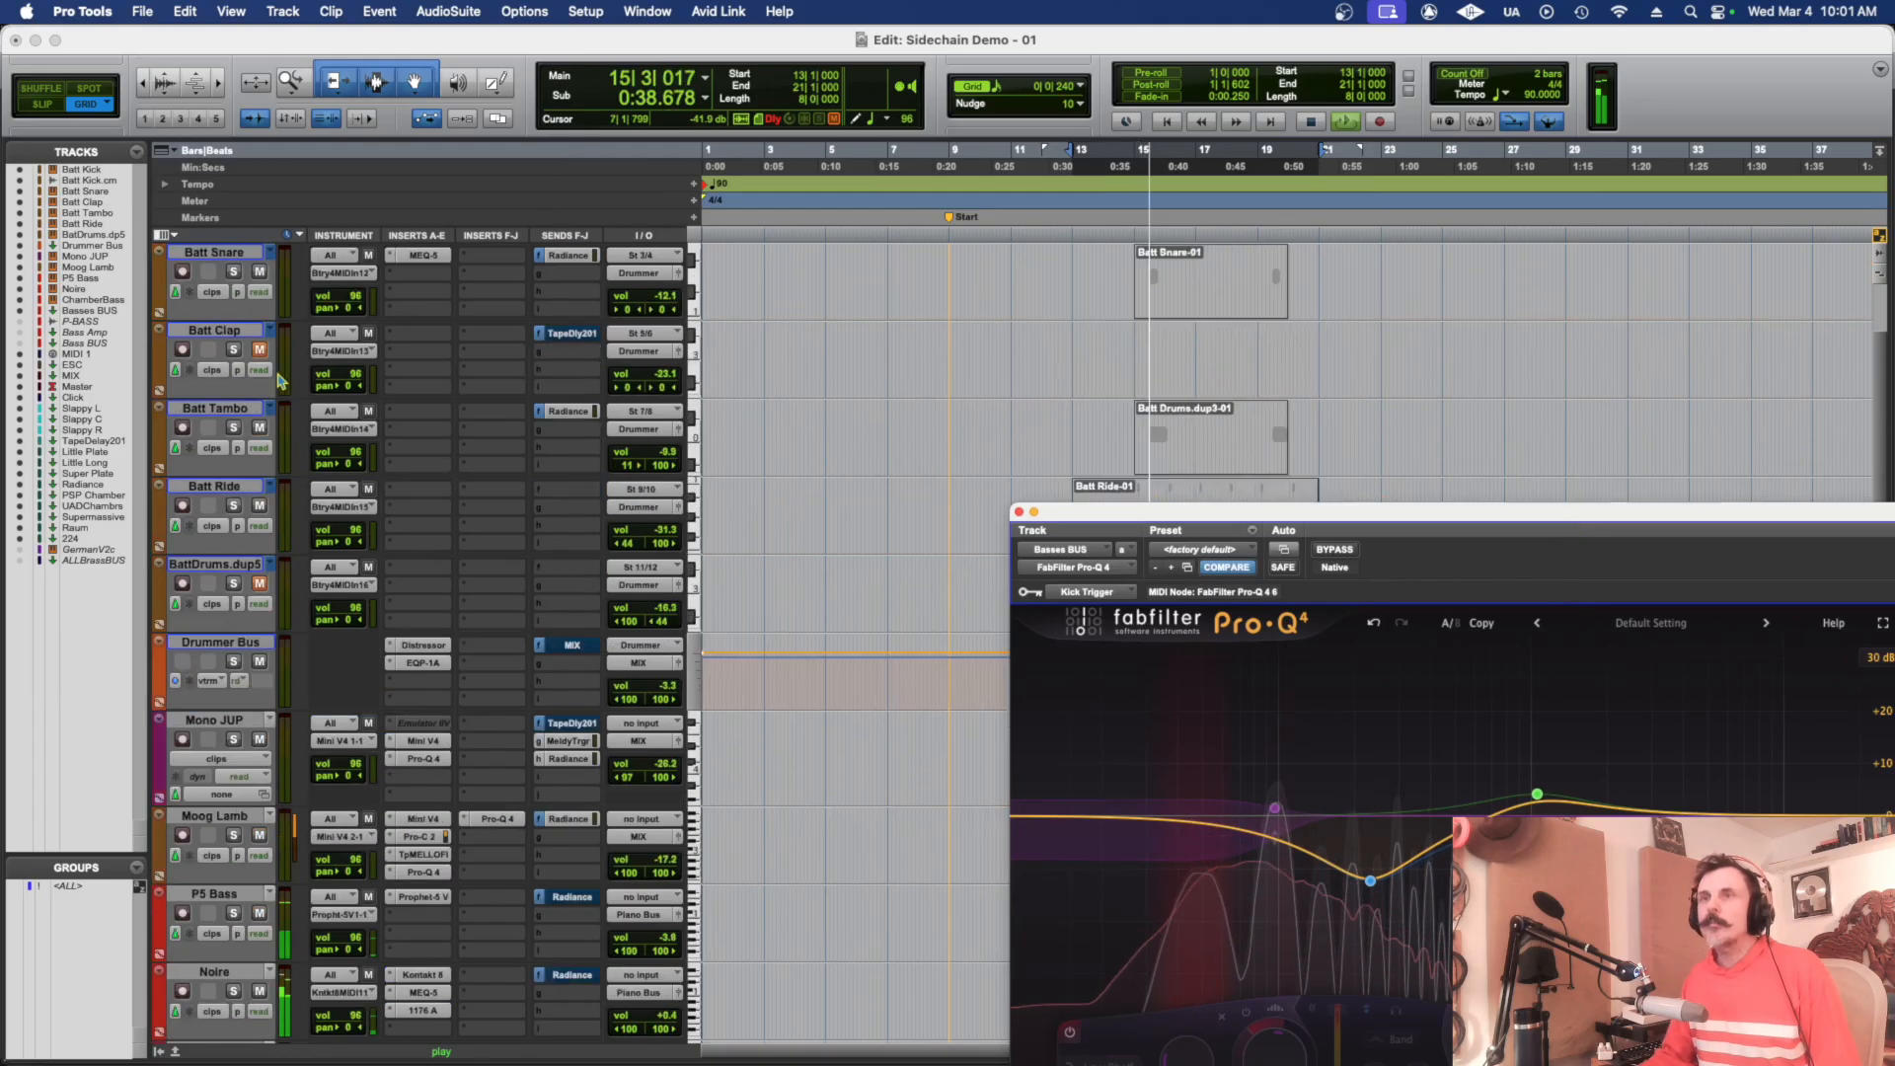
drag(1652, 521, 1584, 342)
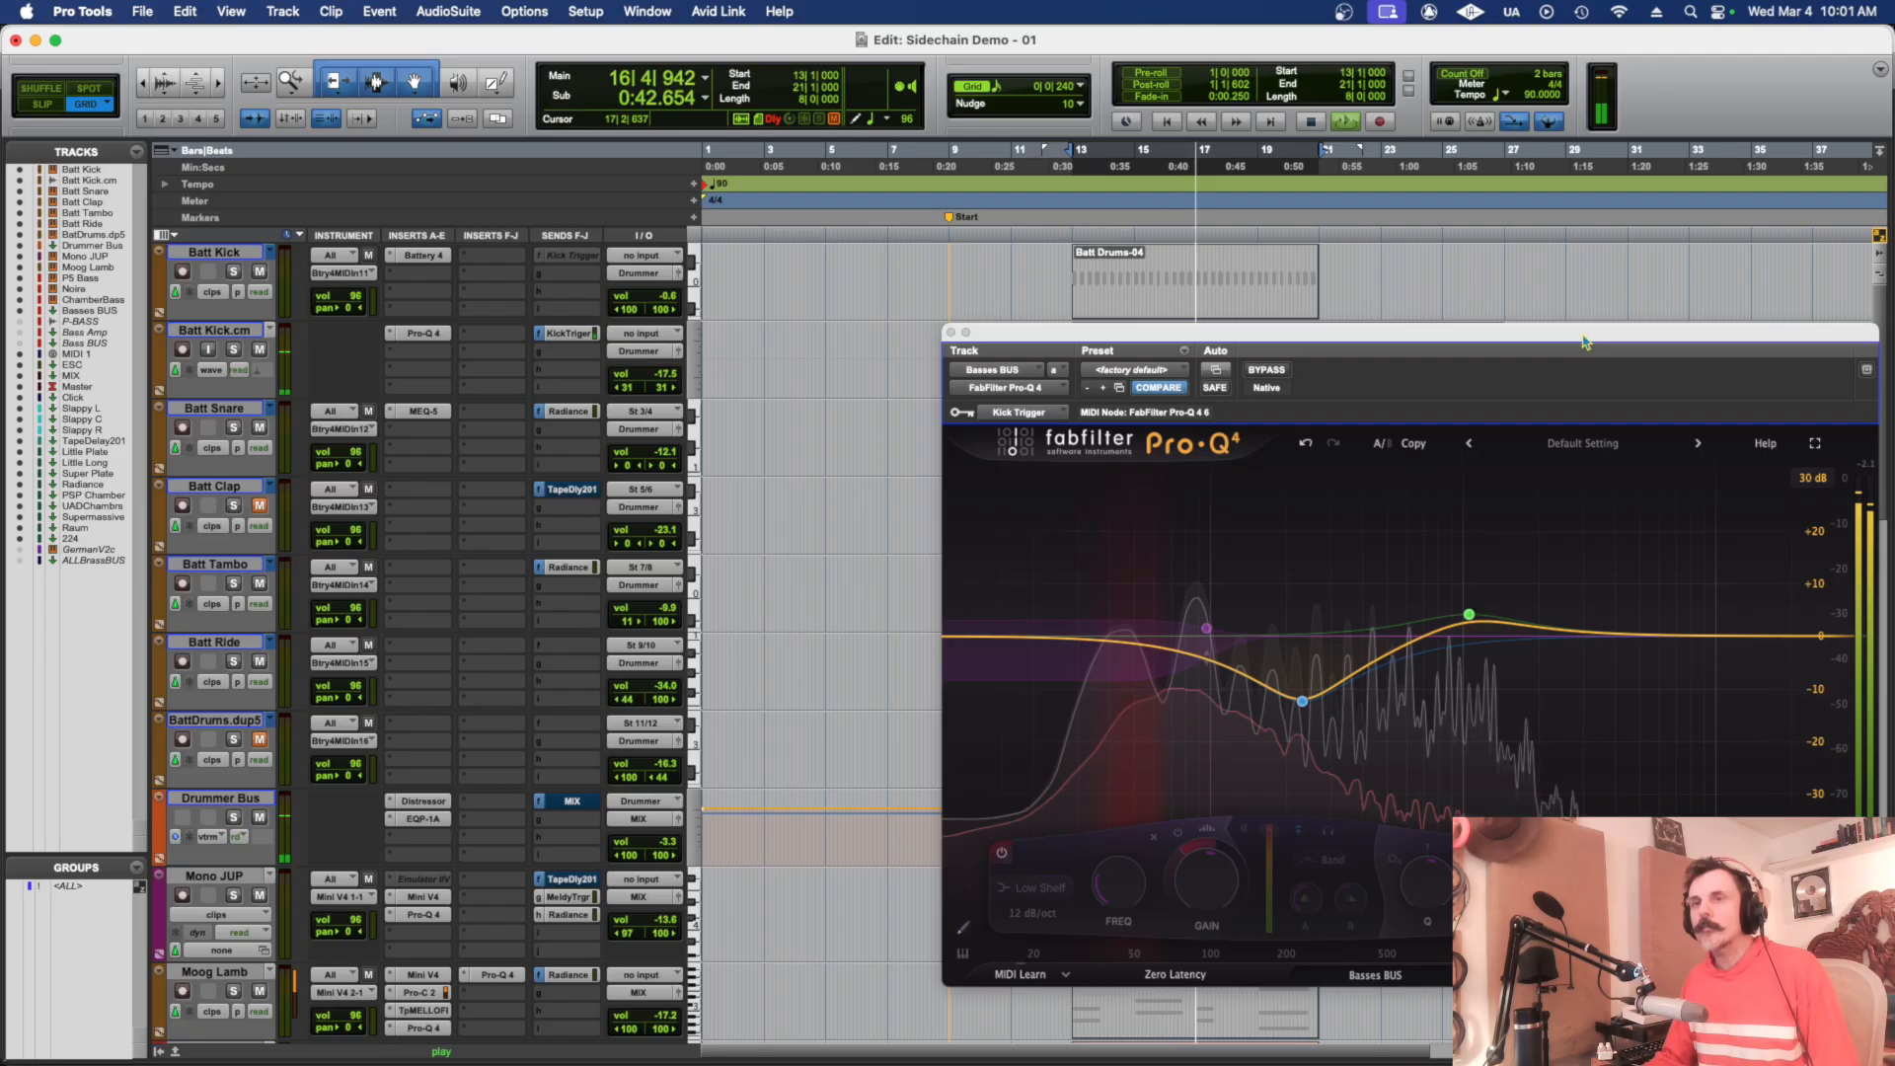
key(space)
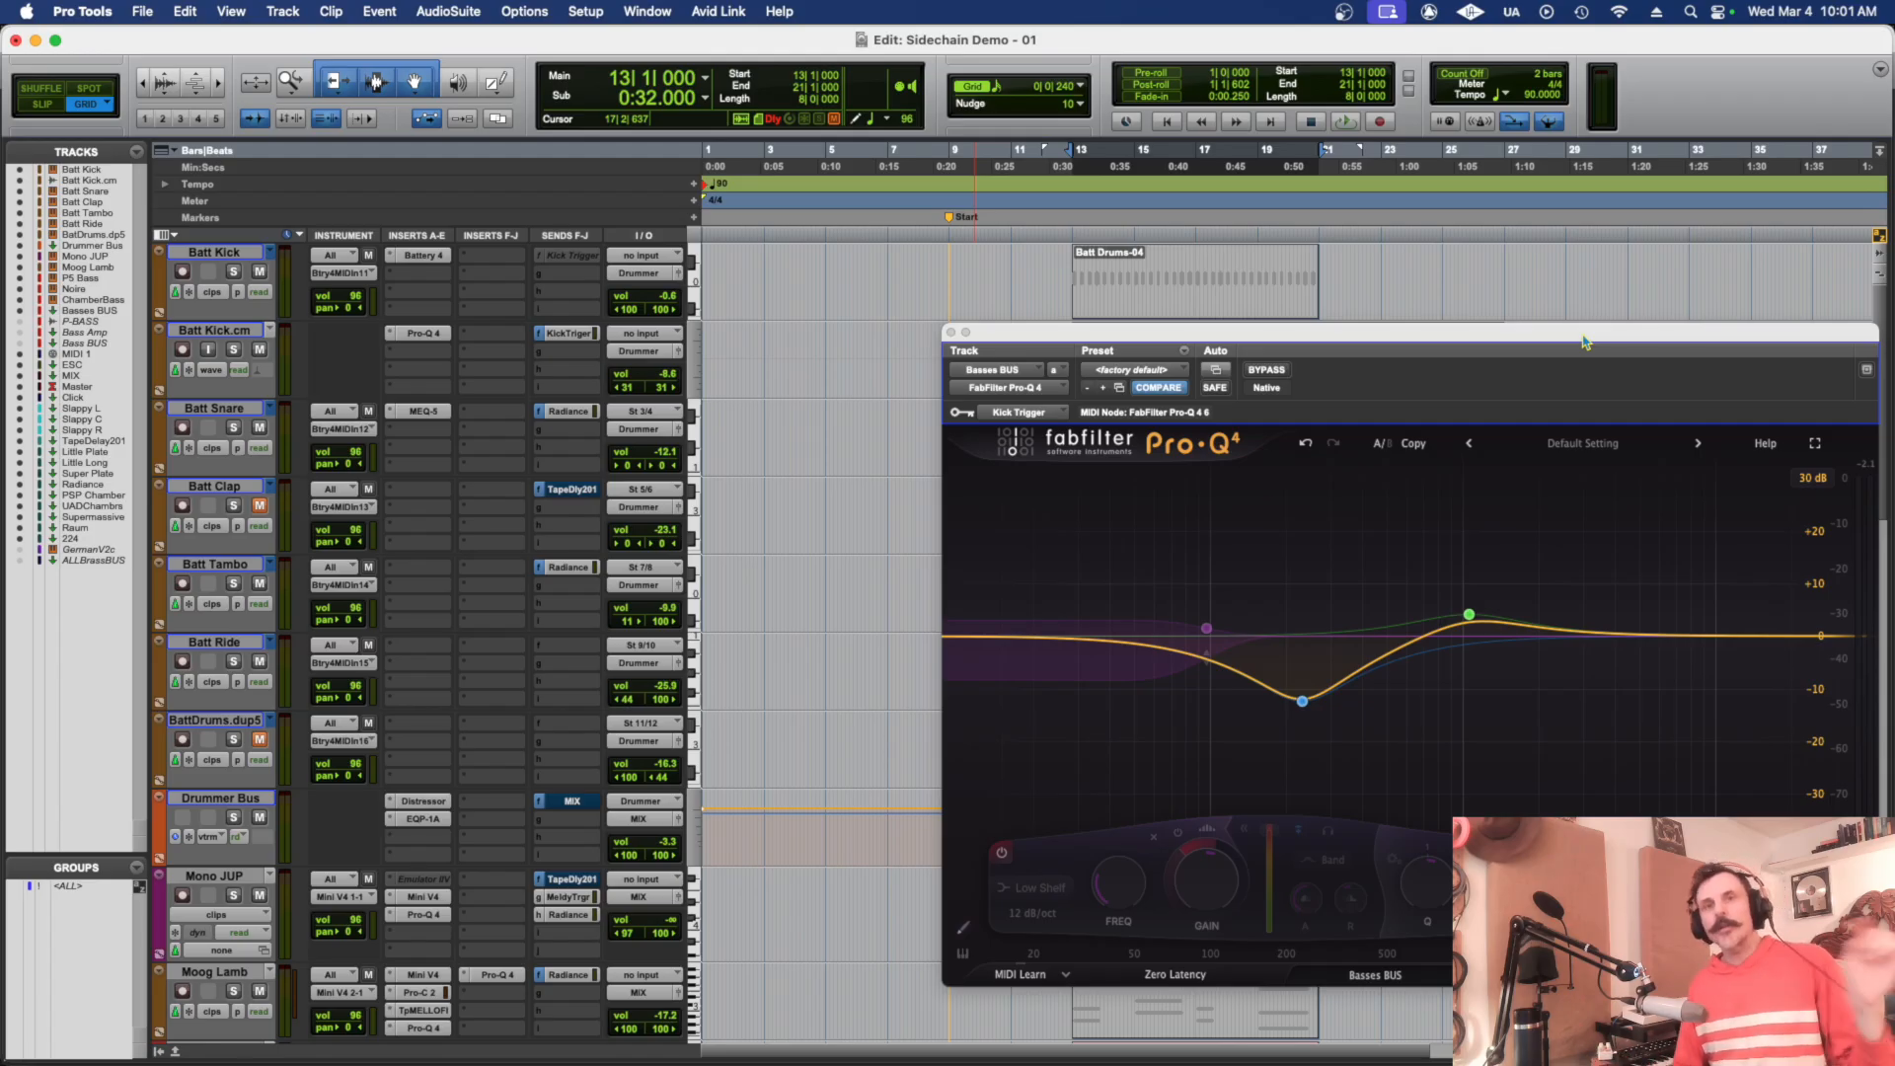
- Play the session briefly and check the key input choices for Basses BUS's Pro-Q 4
drag(1437, 337, 1423, 269)
key(space)
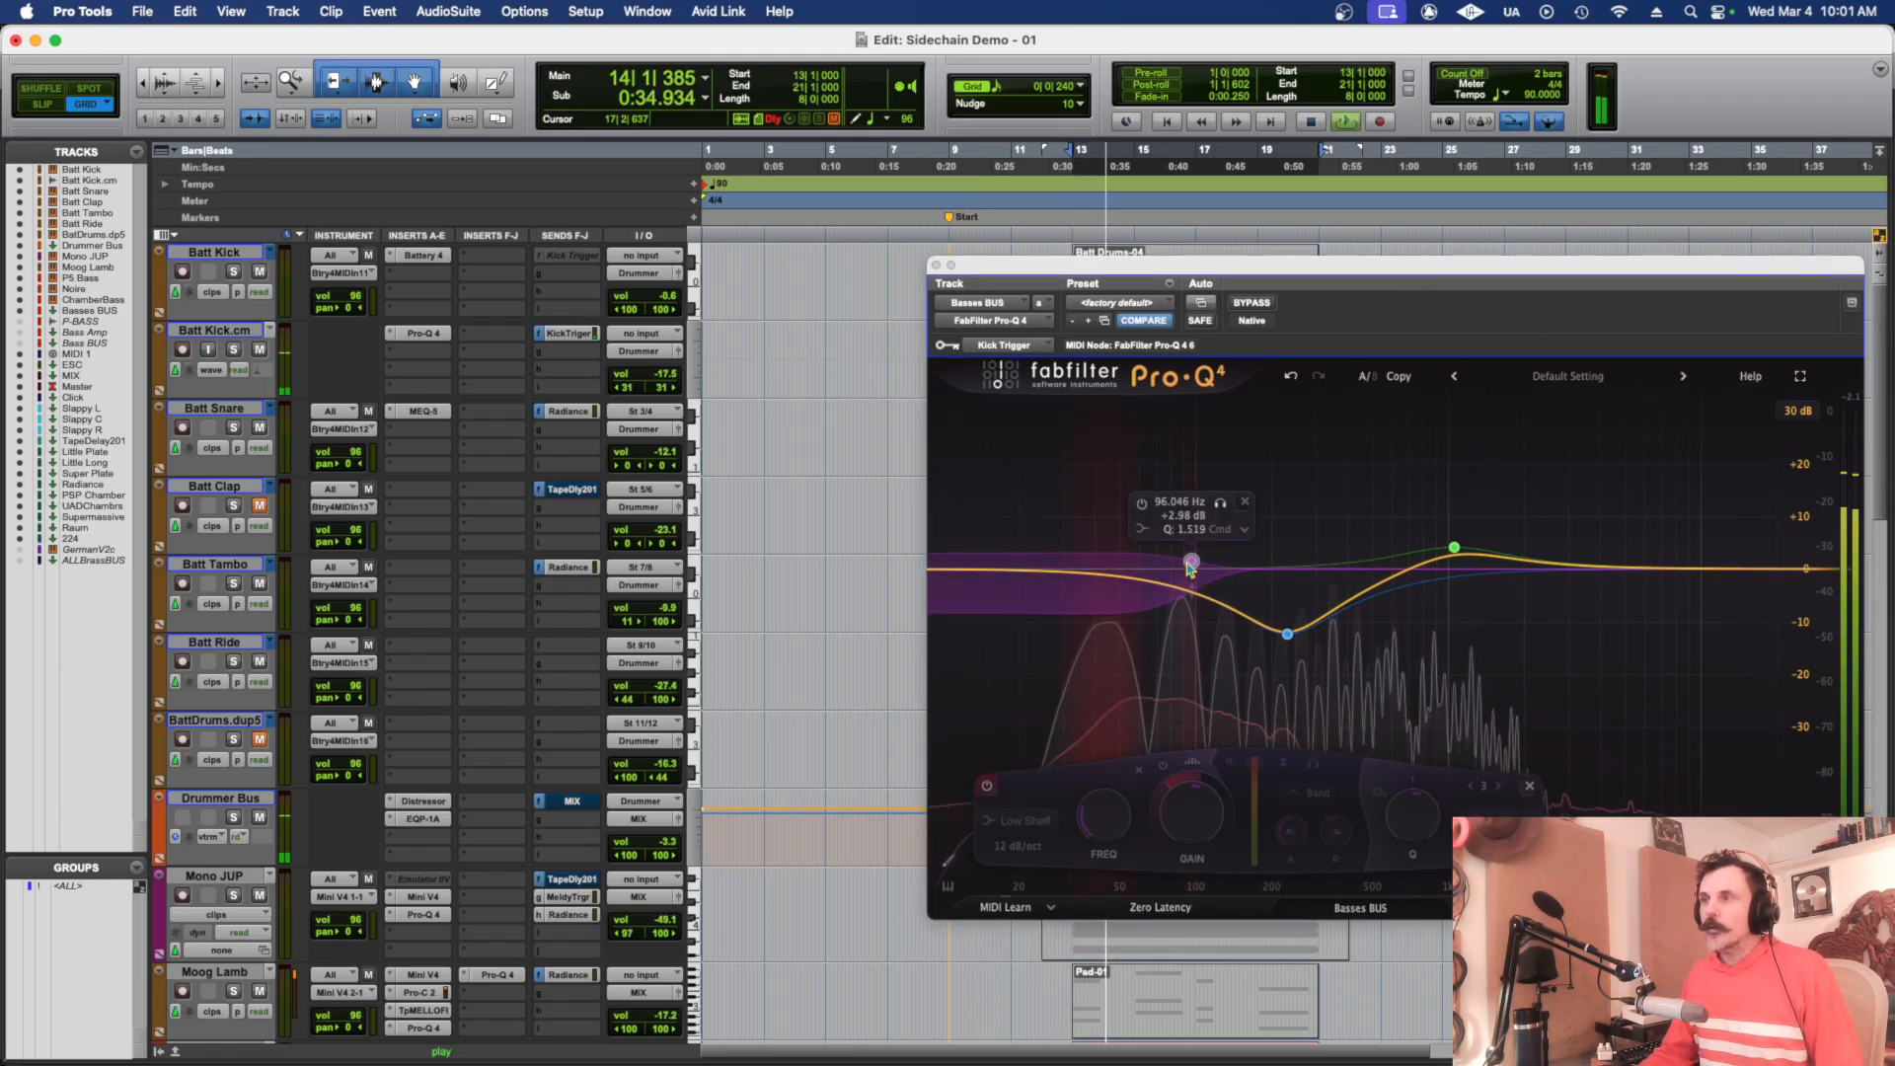
key(space)
click(1017, 346)
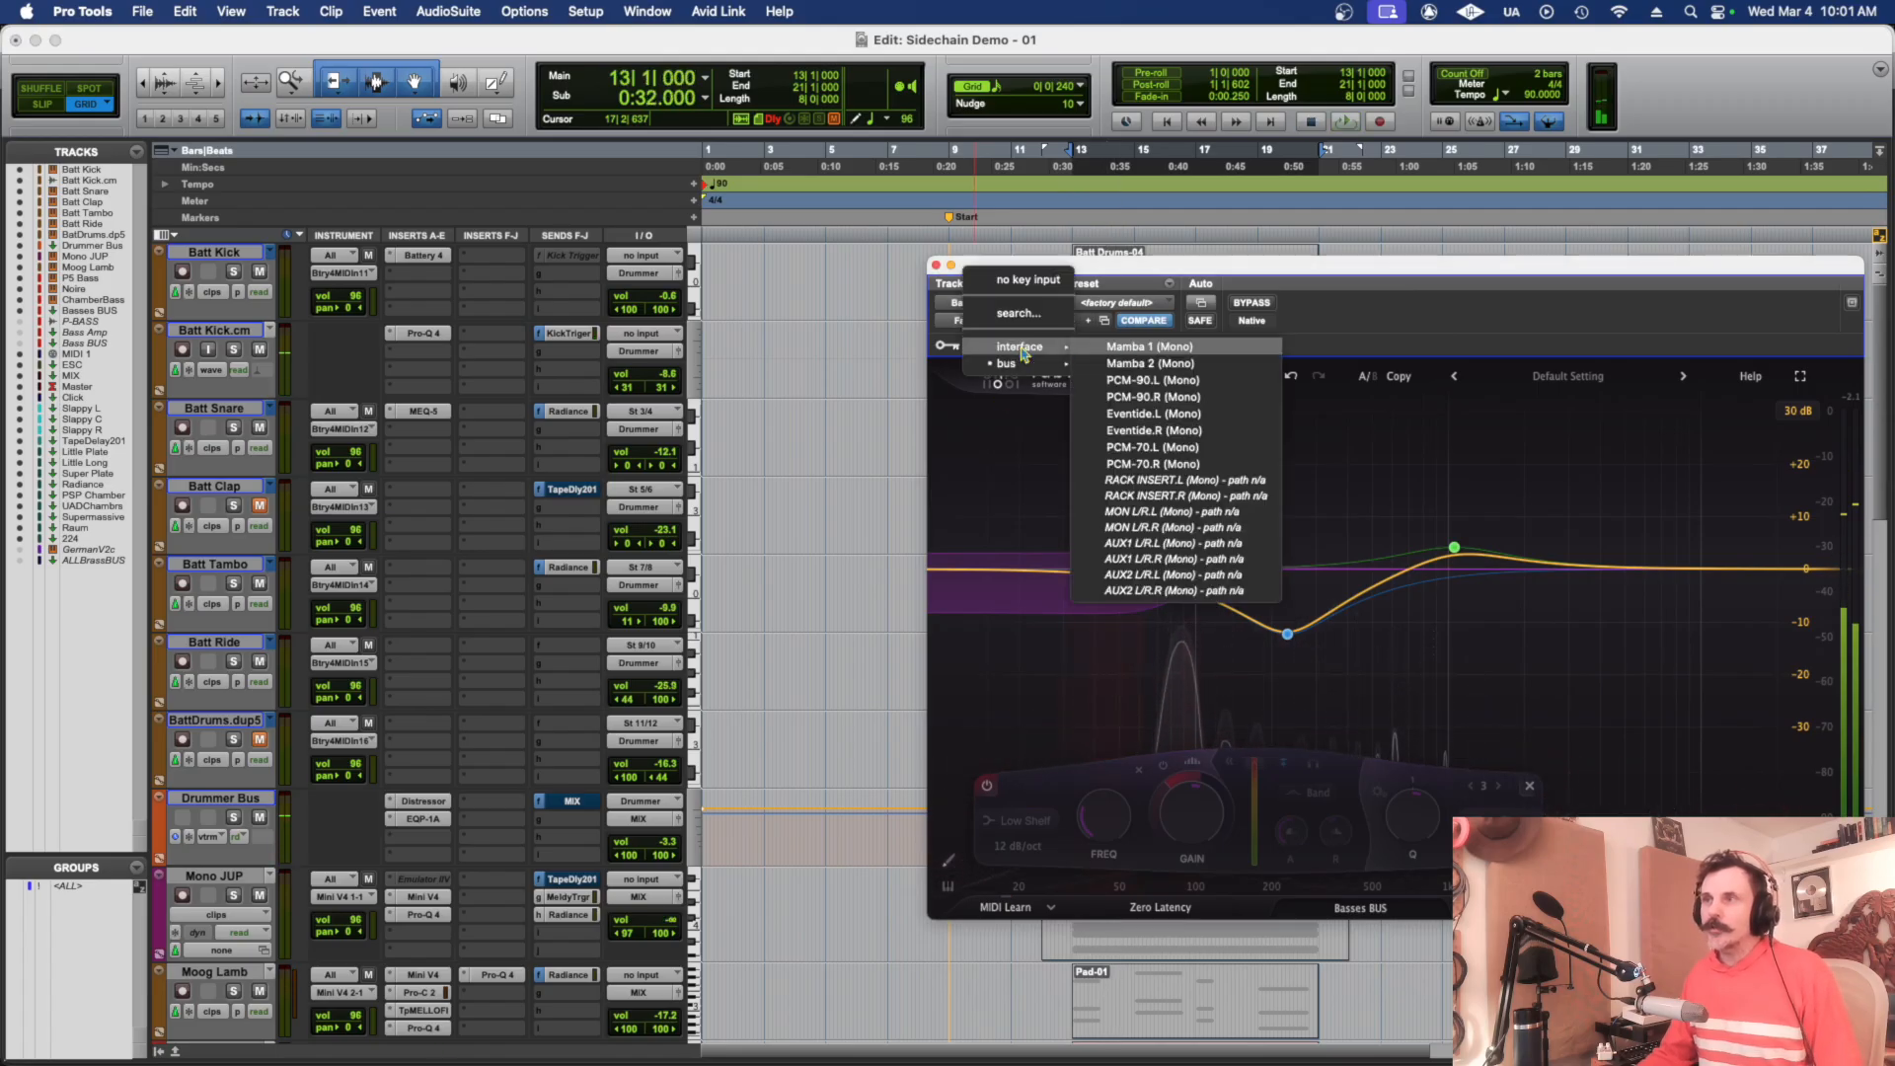
click(1645, 284)
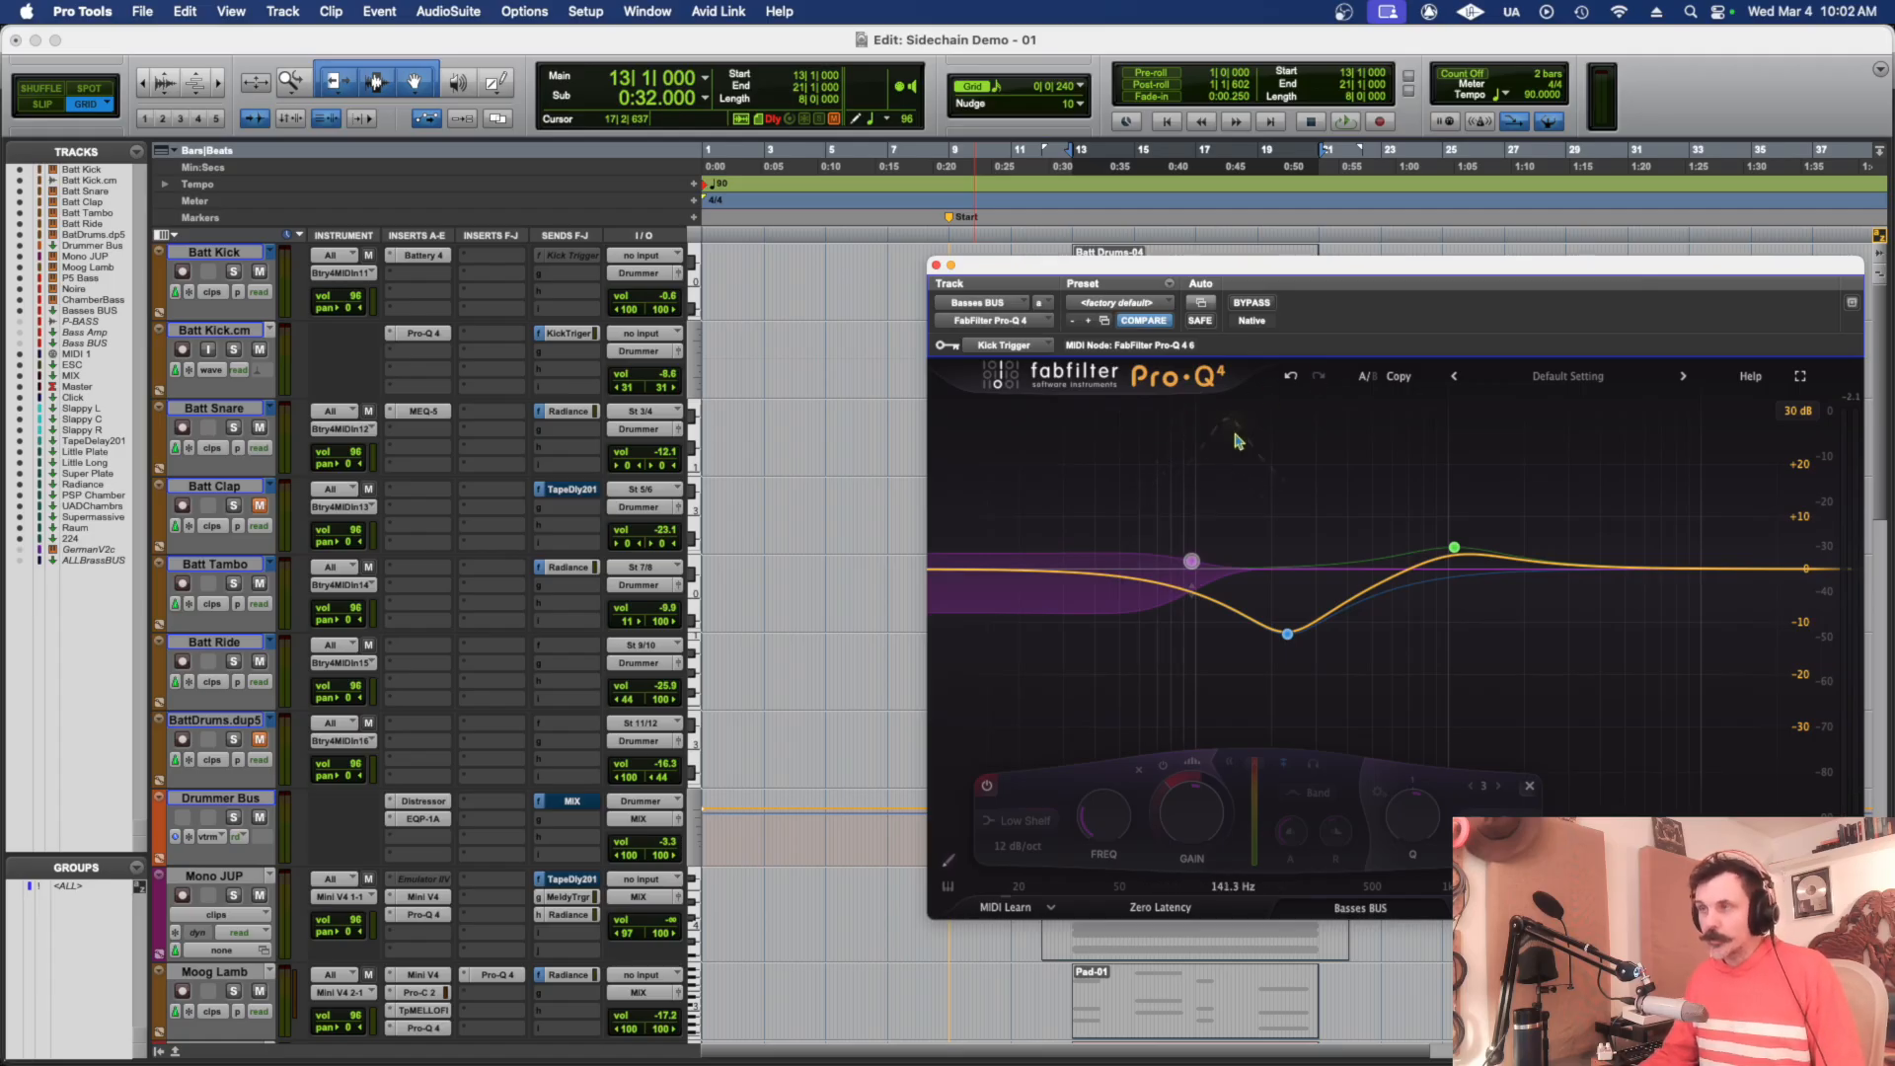
- Enable the low shelf band in Basses BUS's Pro-Q 4 and toggle the Batt Kick.cm track's mute during playback
mouse_move(1193, 563)
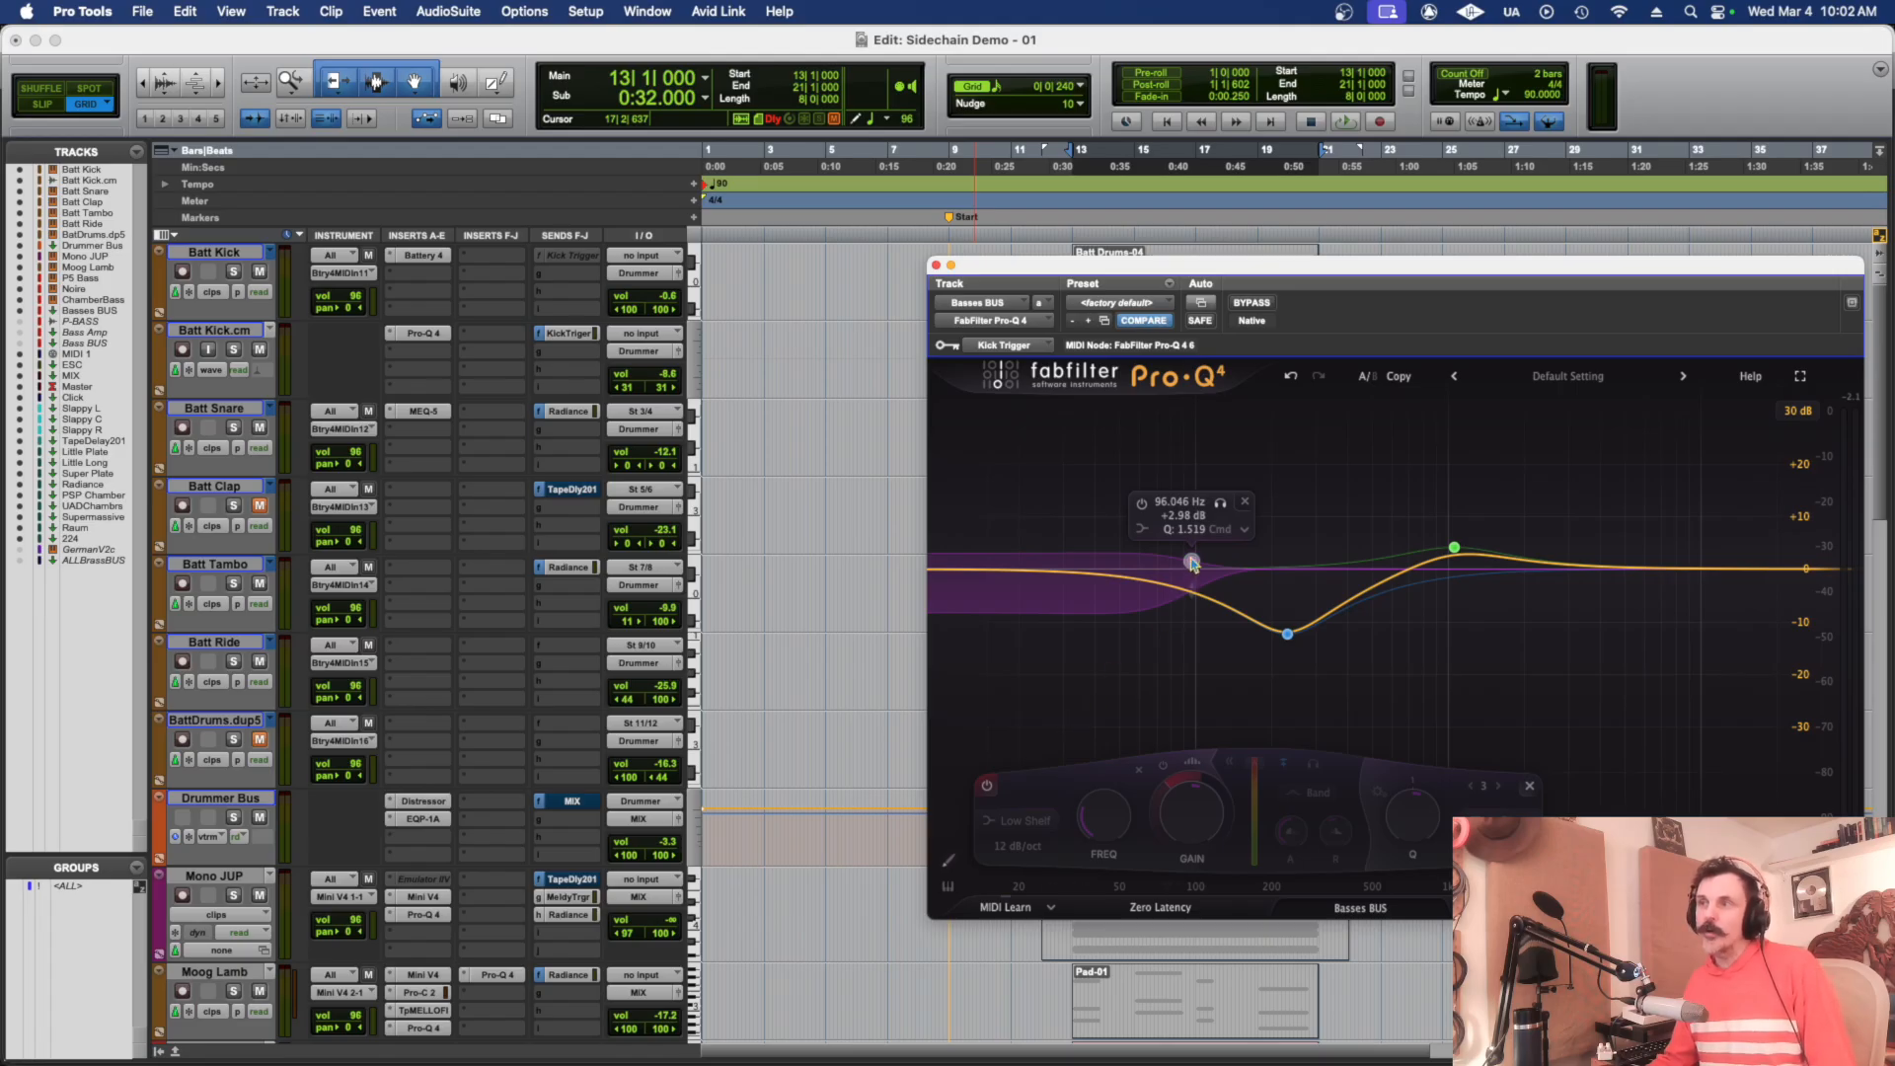
click(985, 787)
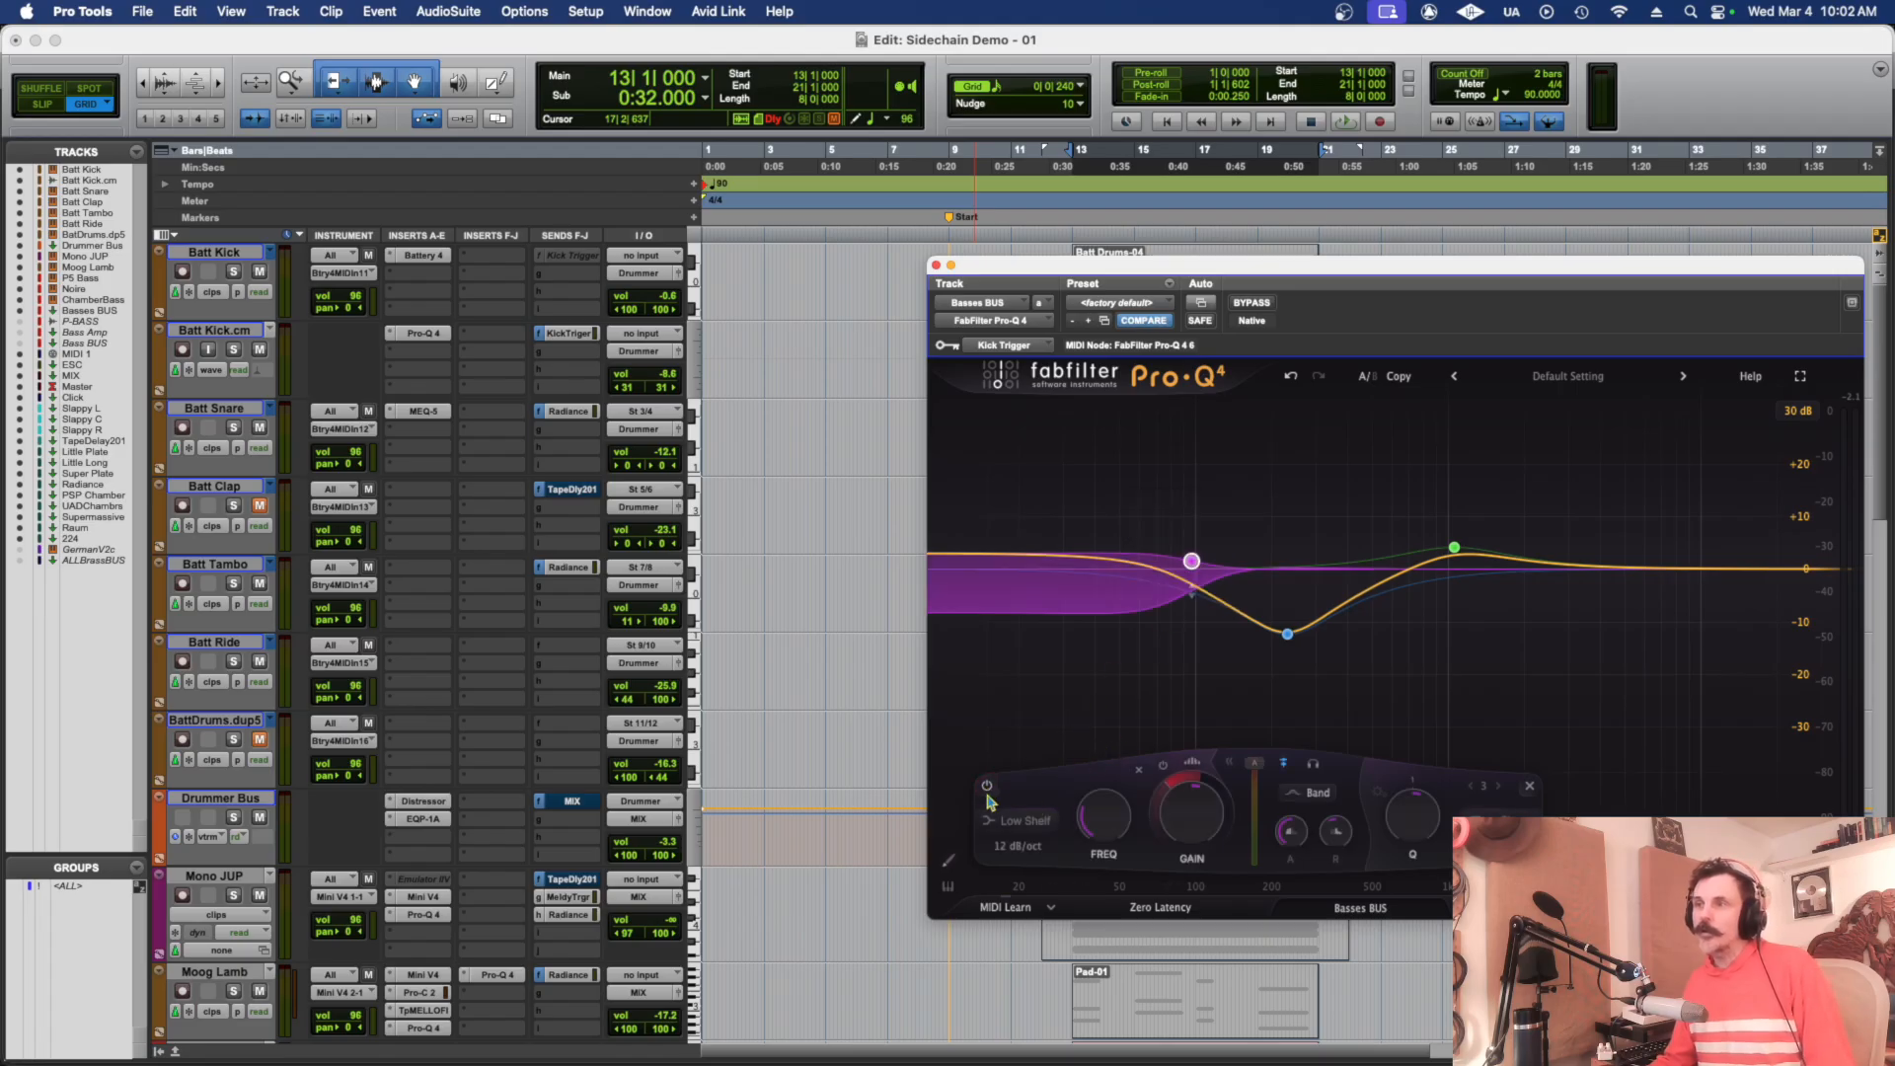
mouse_move(1177, 620)
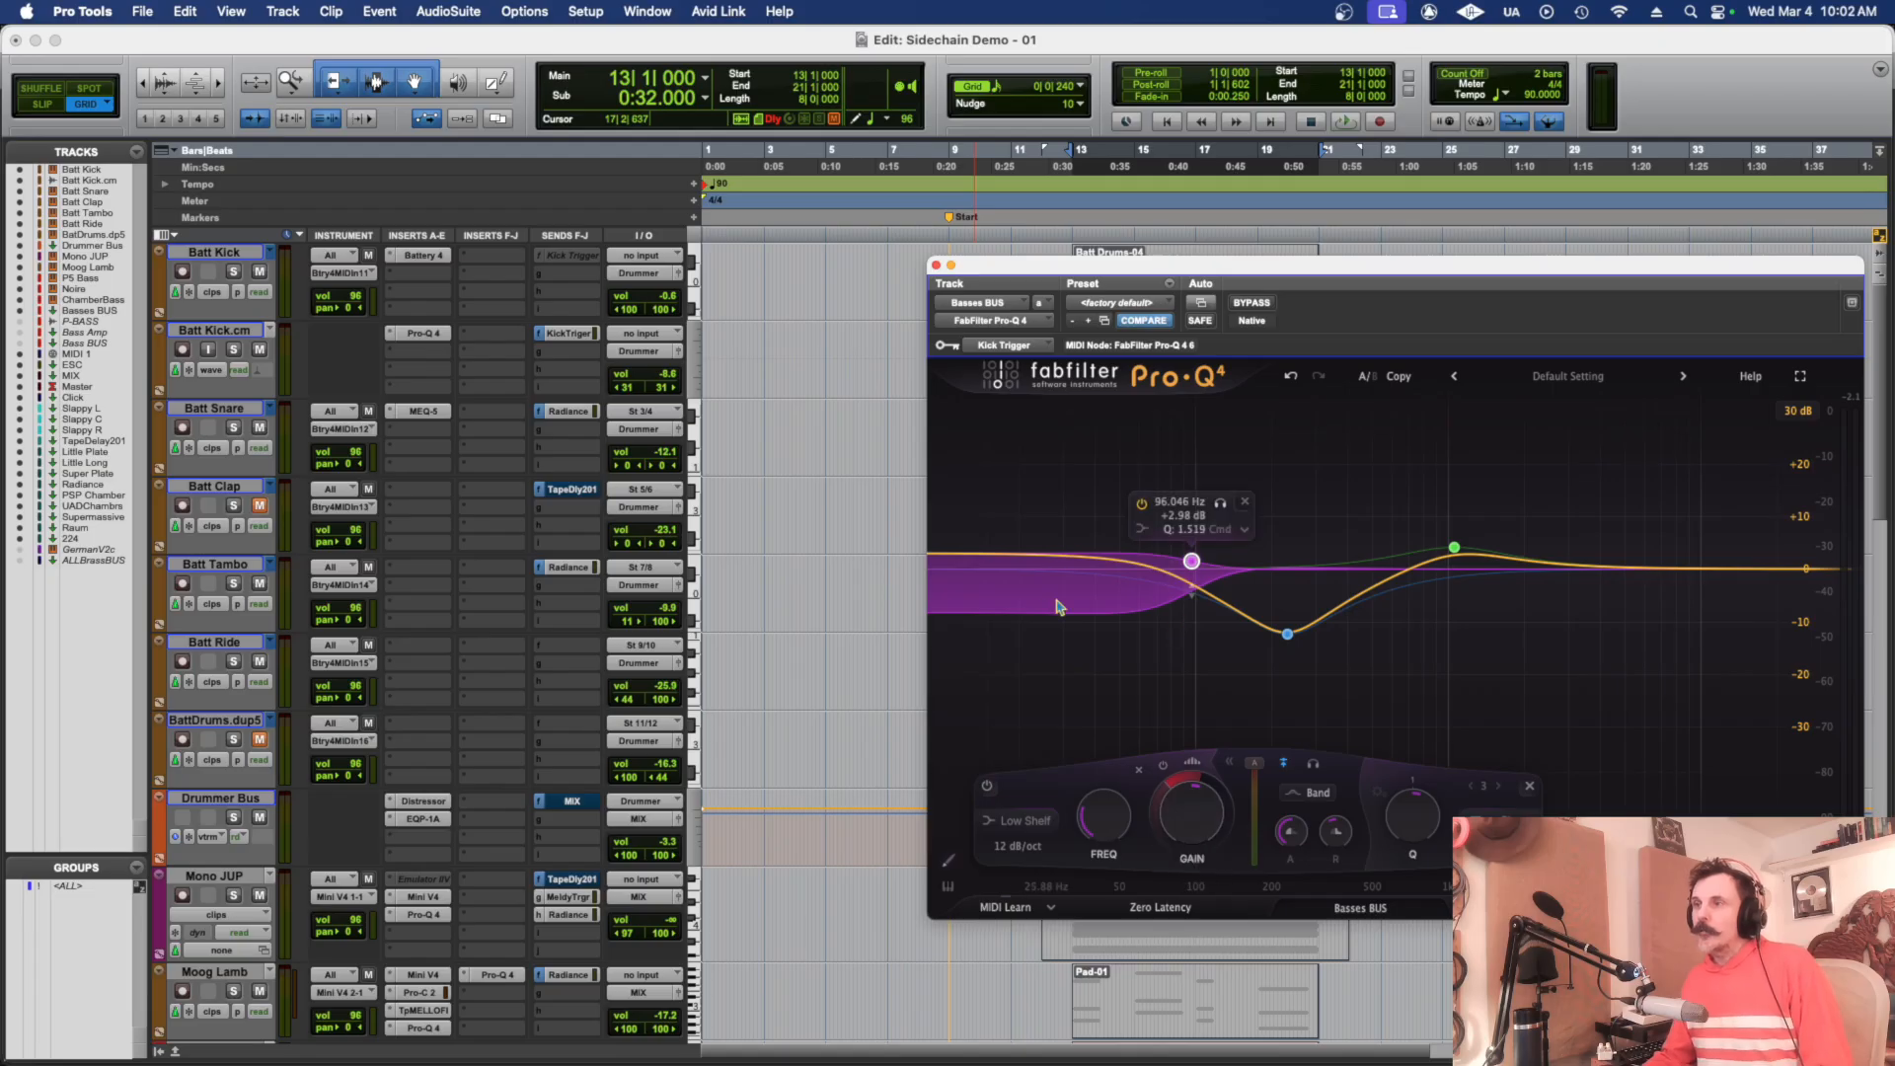
key(space)
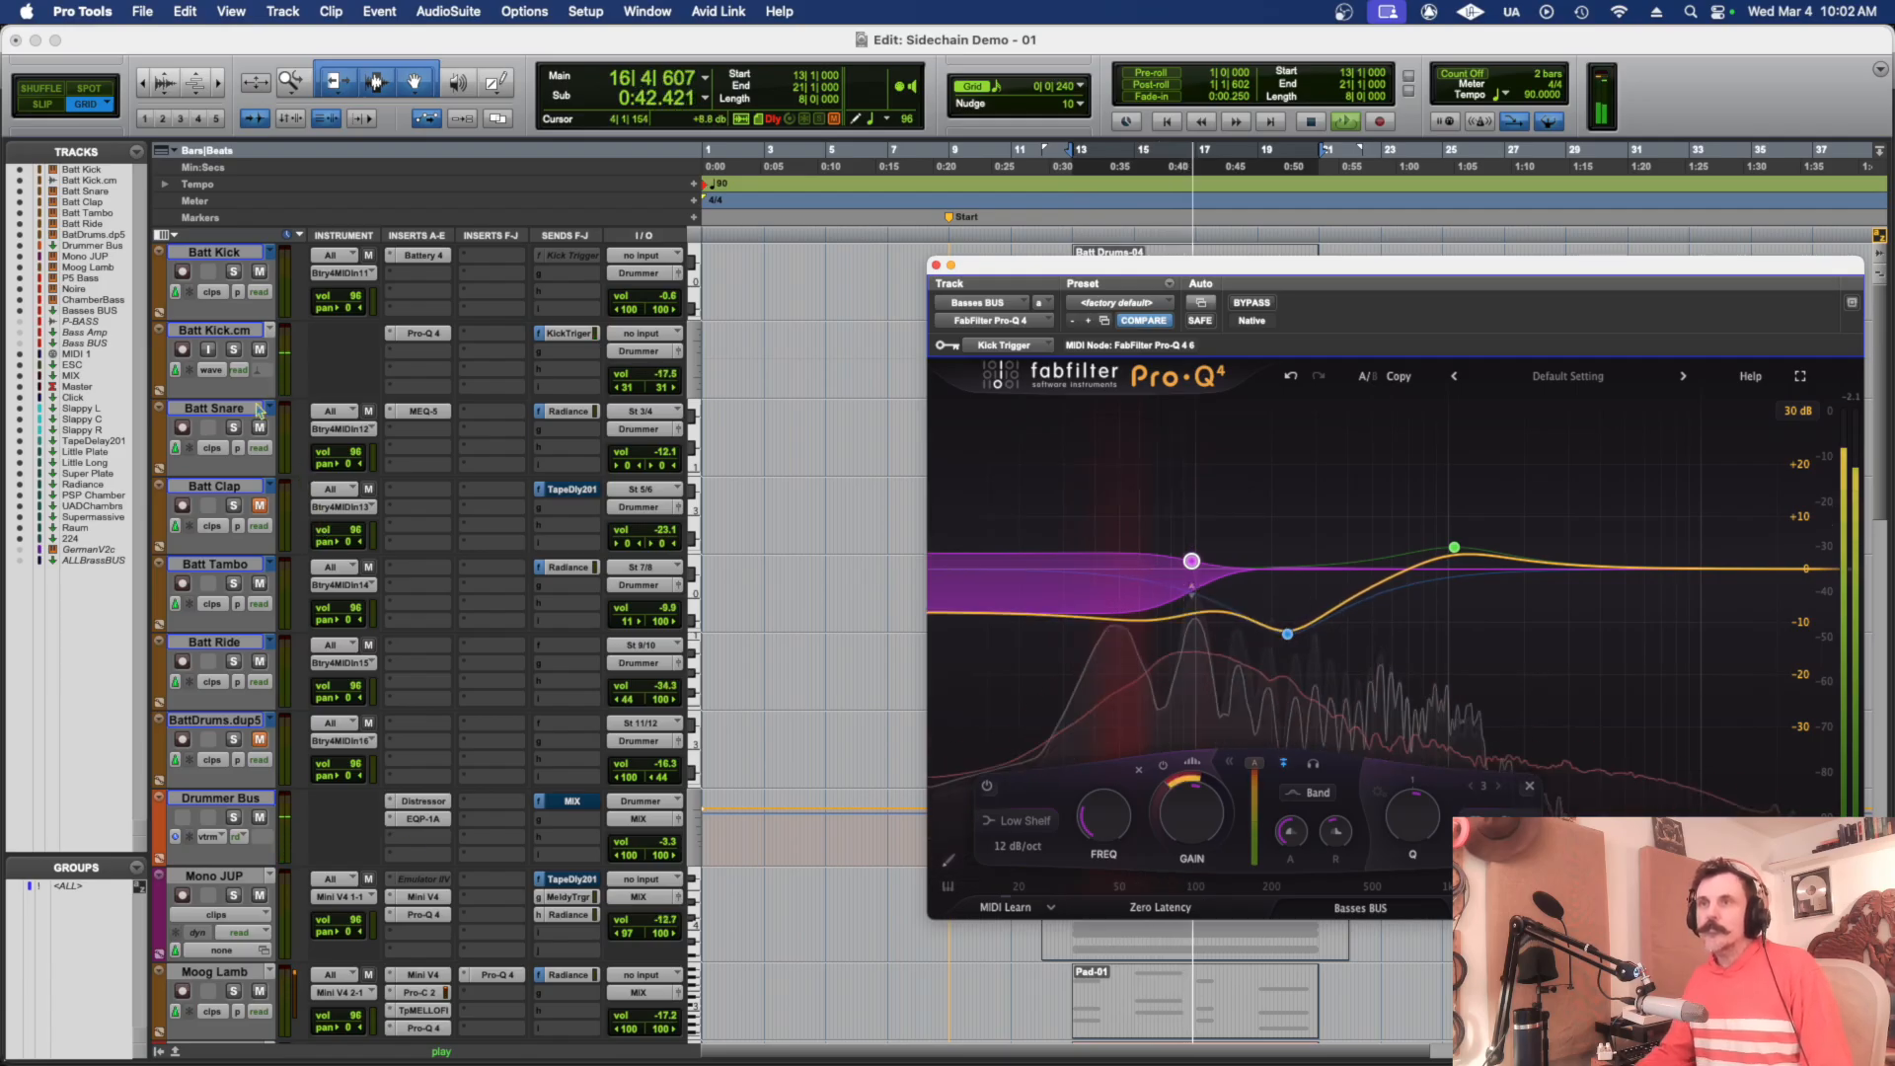
click(260, 350)
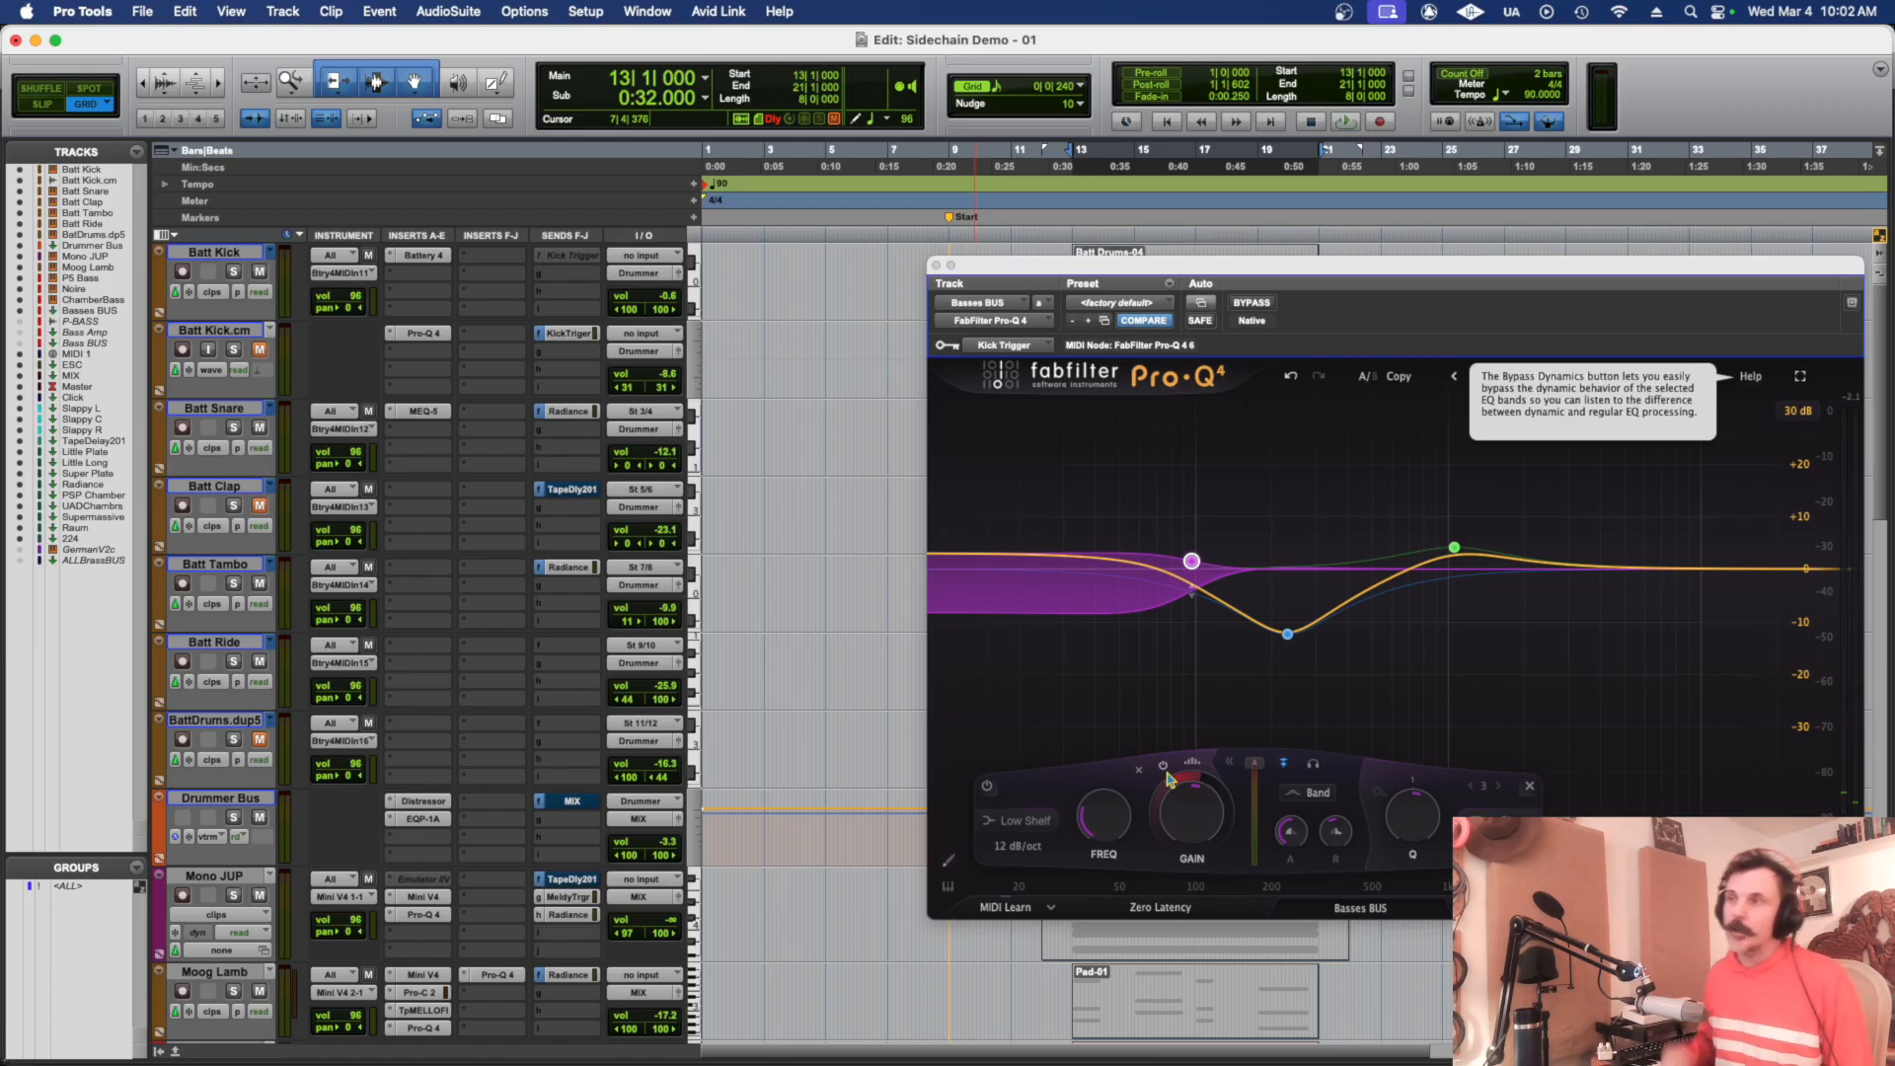
- Inspect the low shelf band's settings and dynamic gain range in Basses BUS's Pro-Q 4
click(1195, 564)
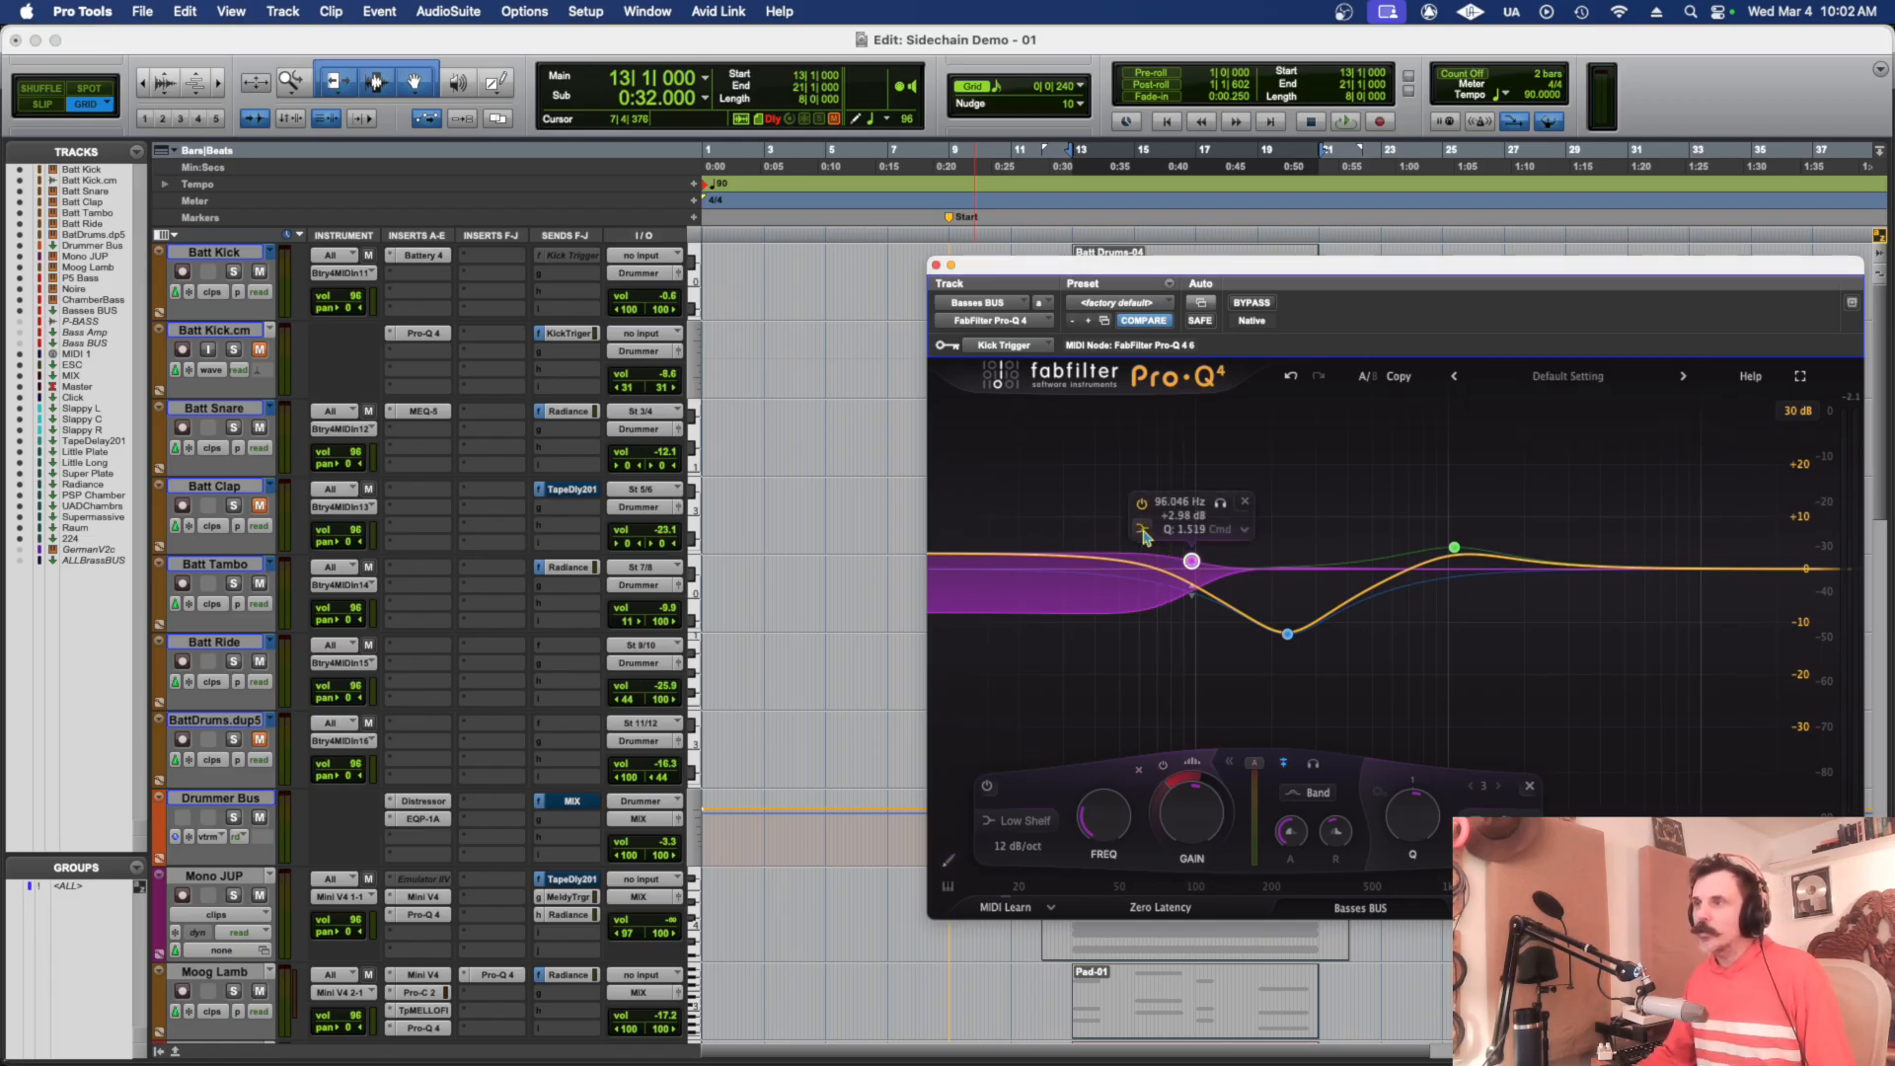
mouse_move(1172, 794)
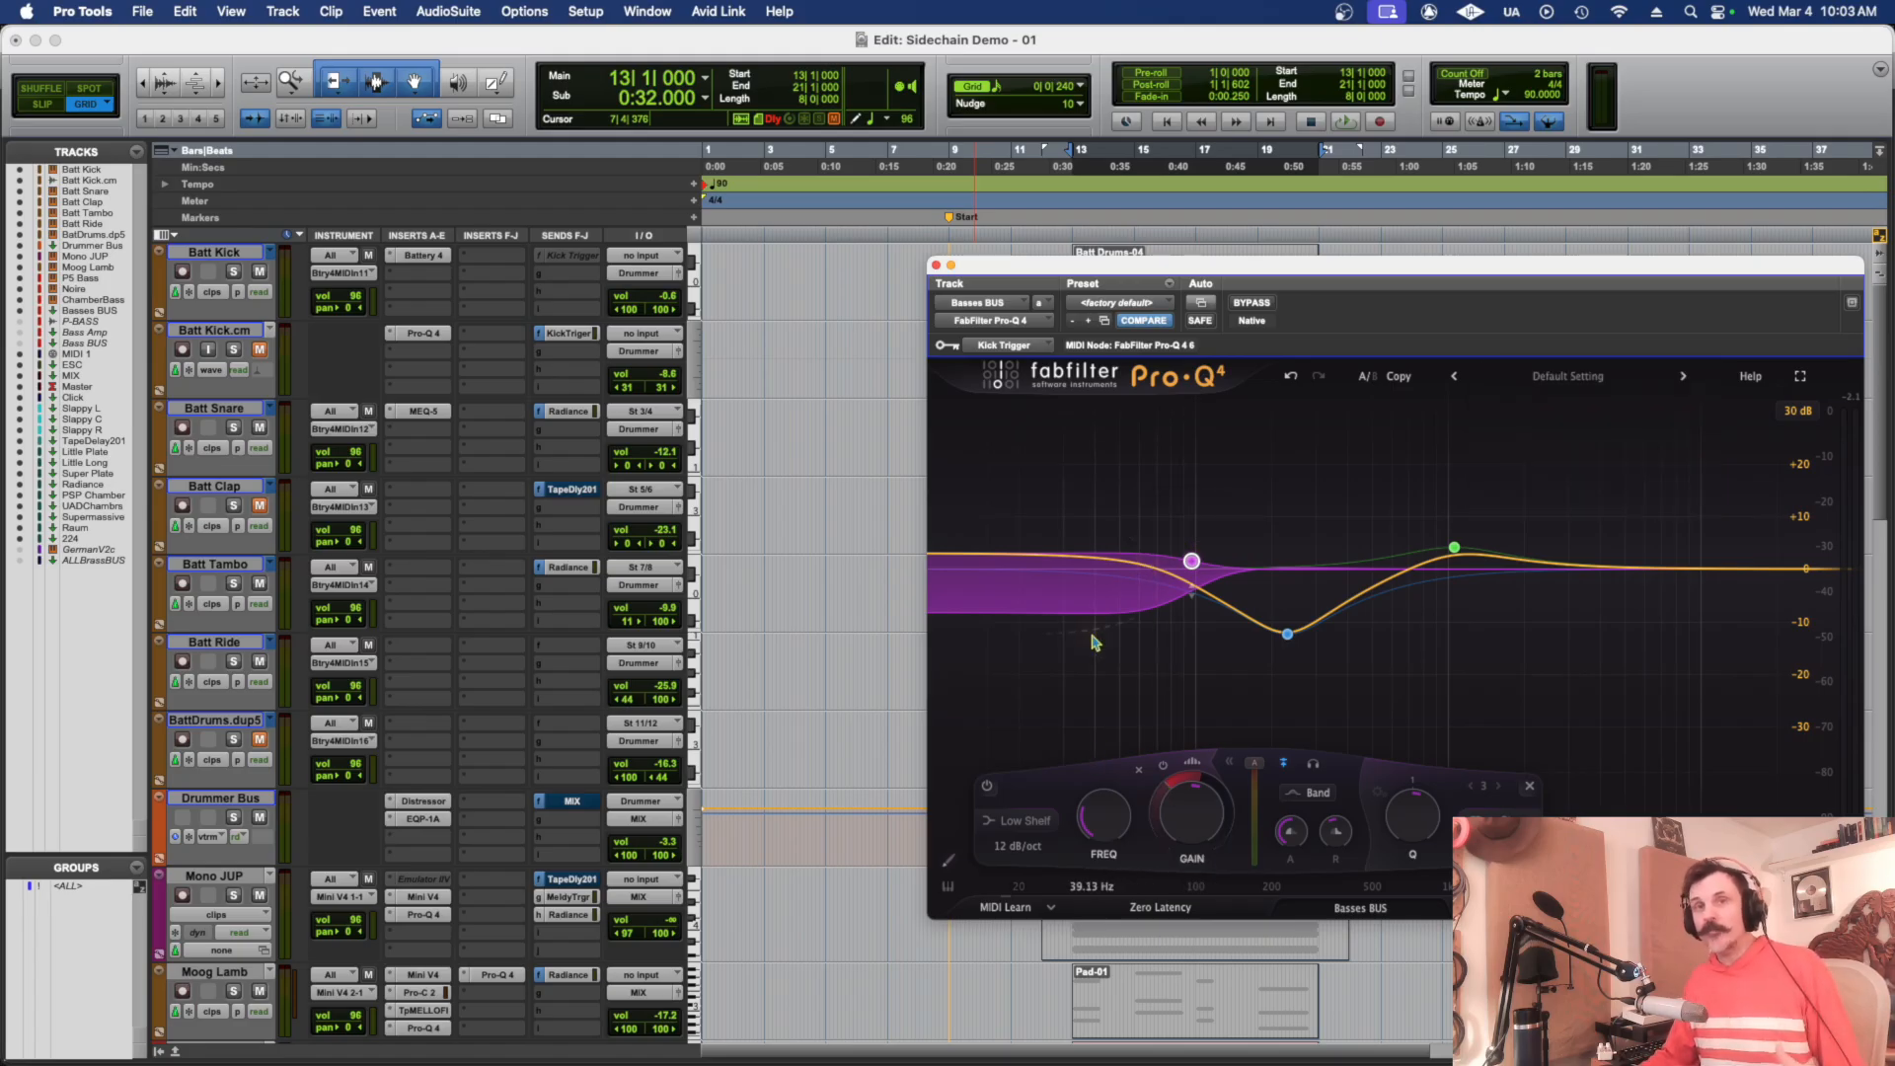
mouse_move(1191, 561)
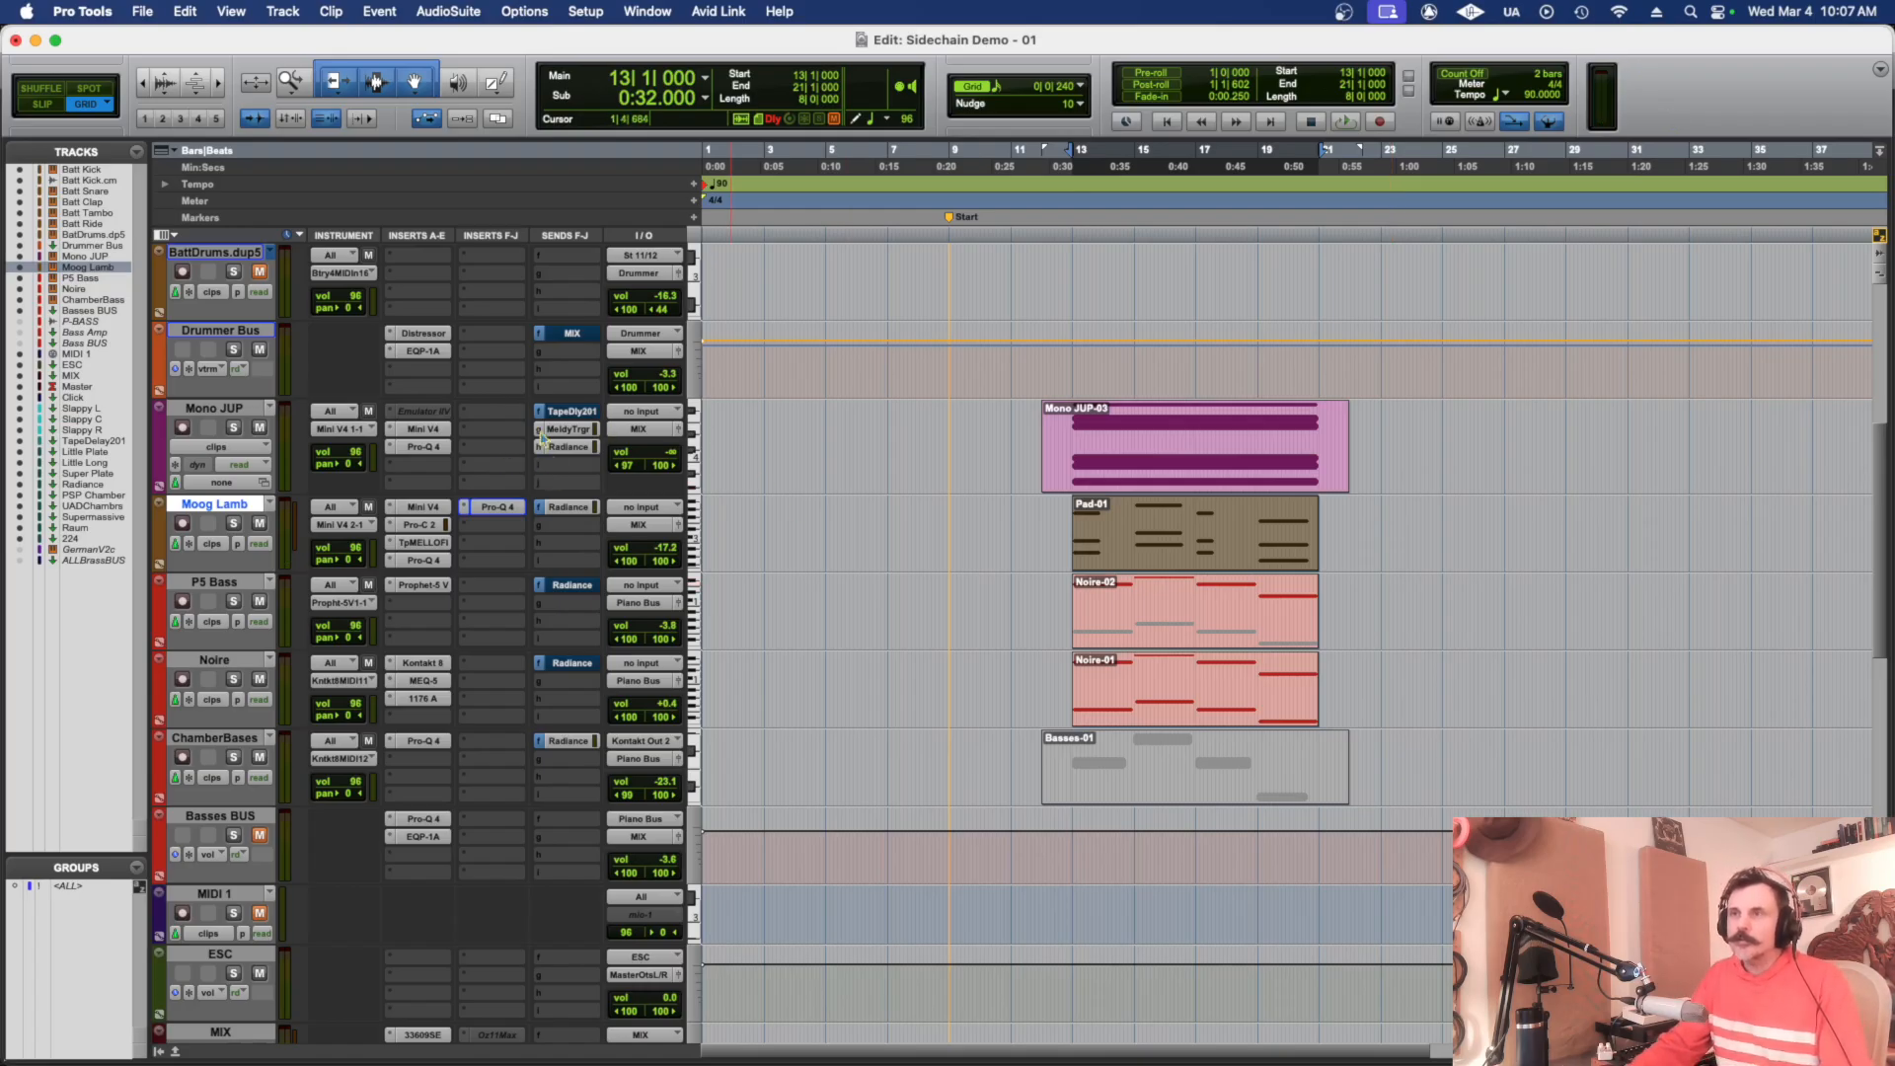
- Open the Melody Trigger send on Mono JUP, check its bus assignment, and close the send window
click(577, 432)
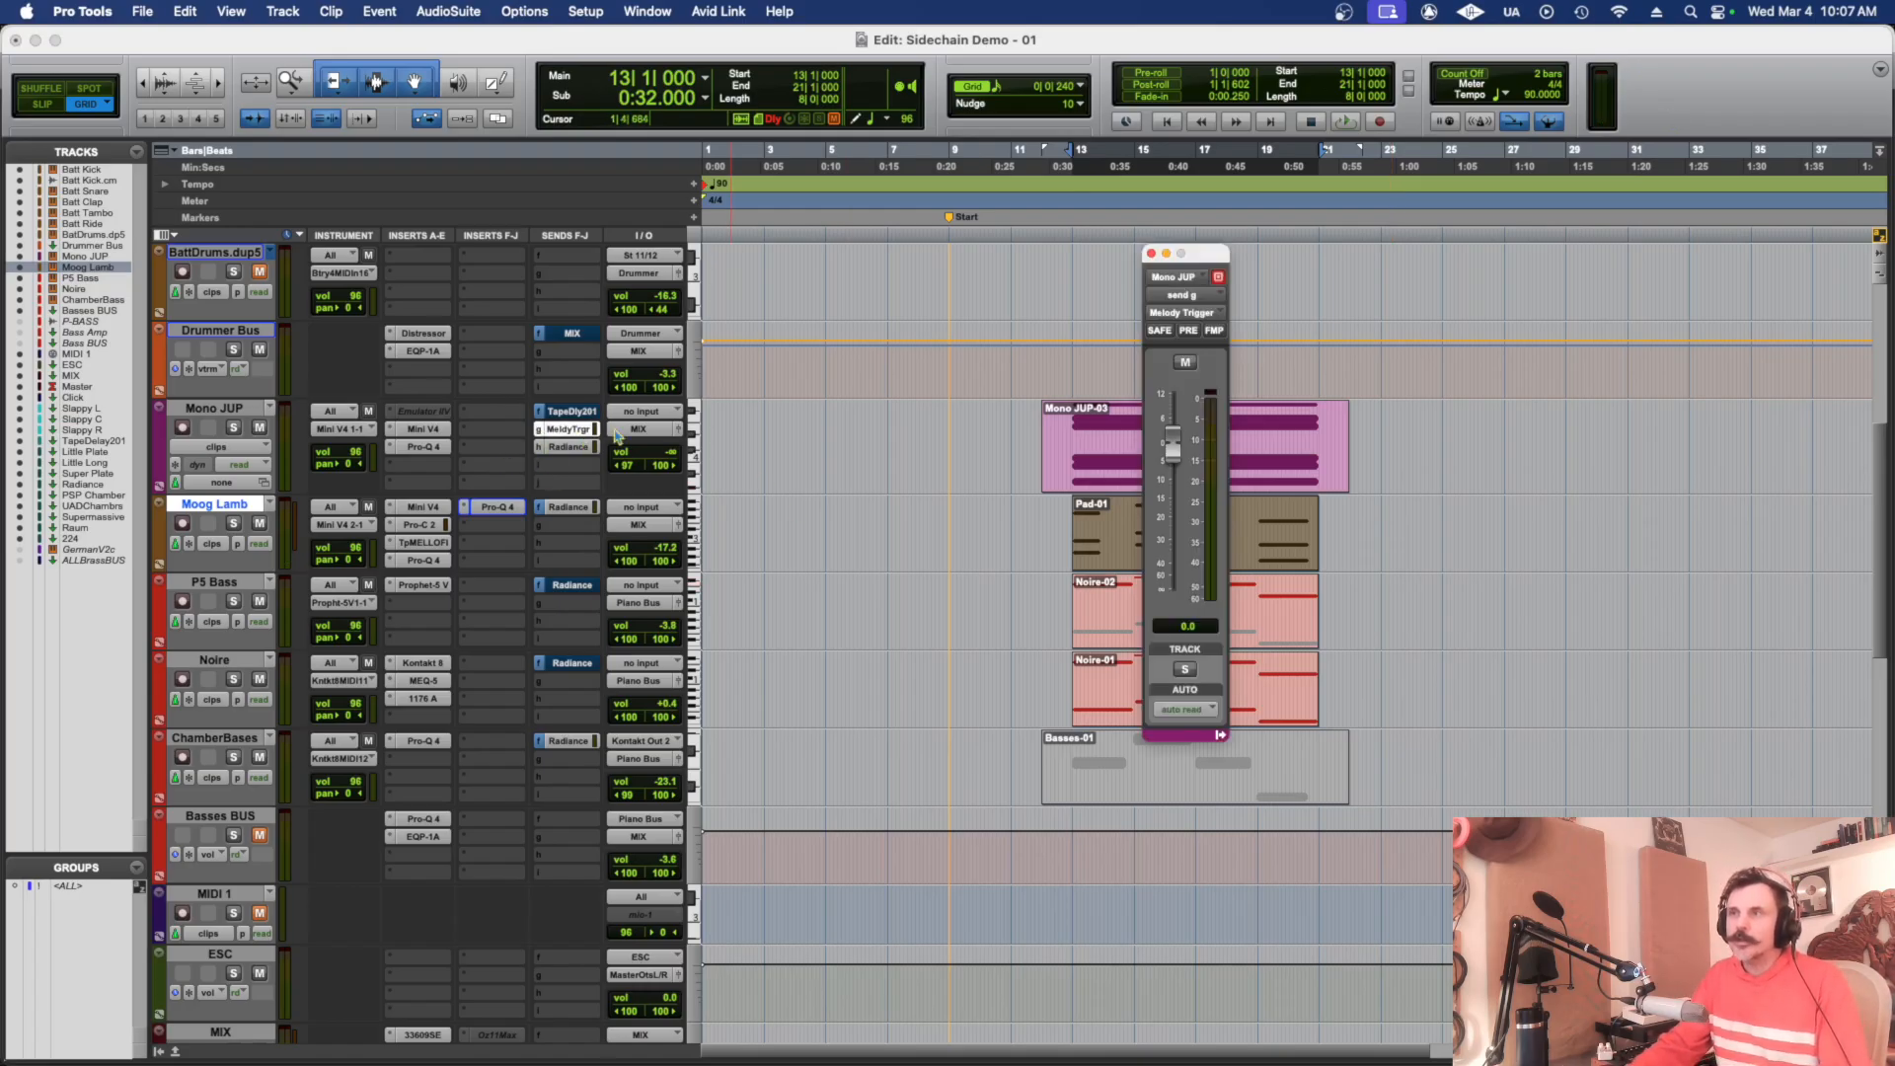
click(539, 431)
mouse_move(602, 446)
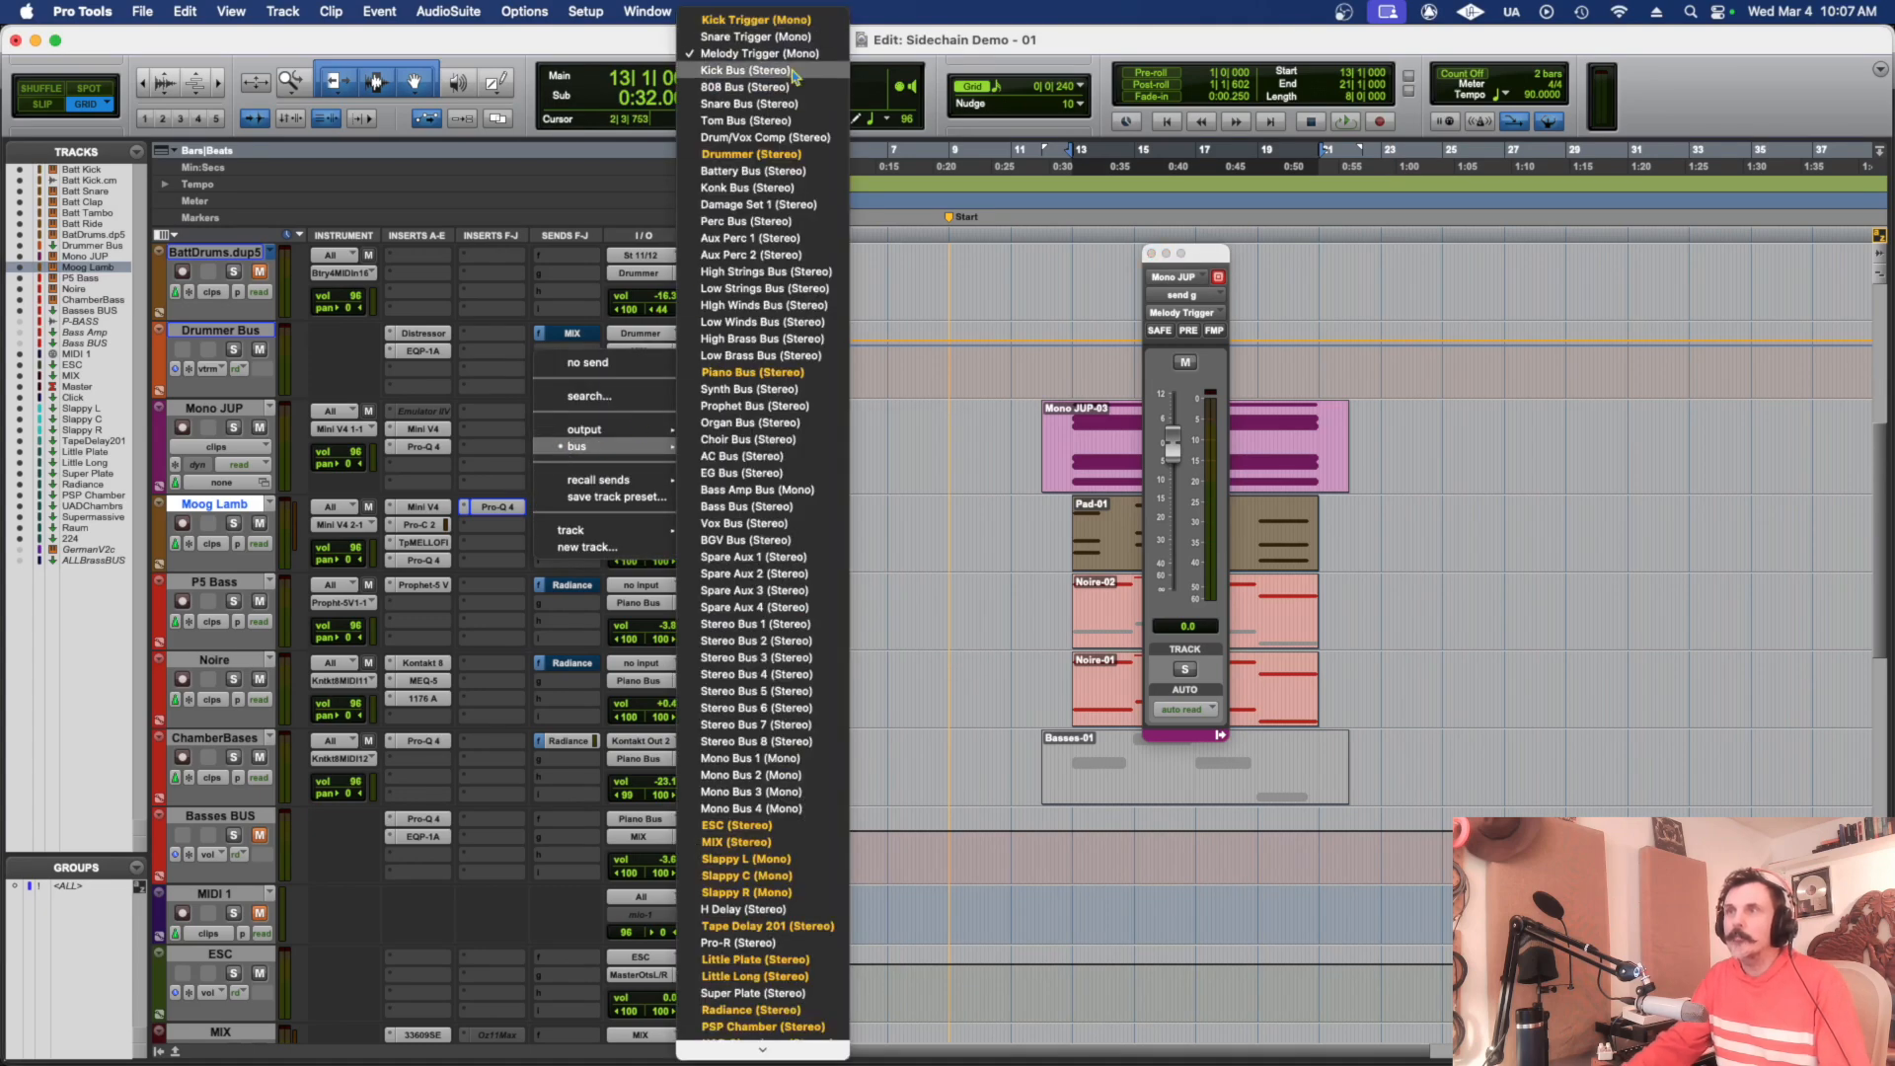
click(1094, 44)
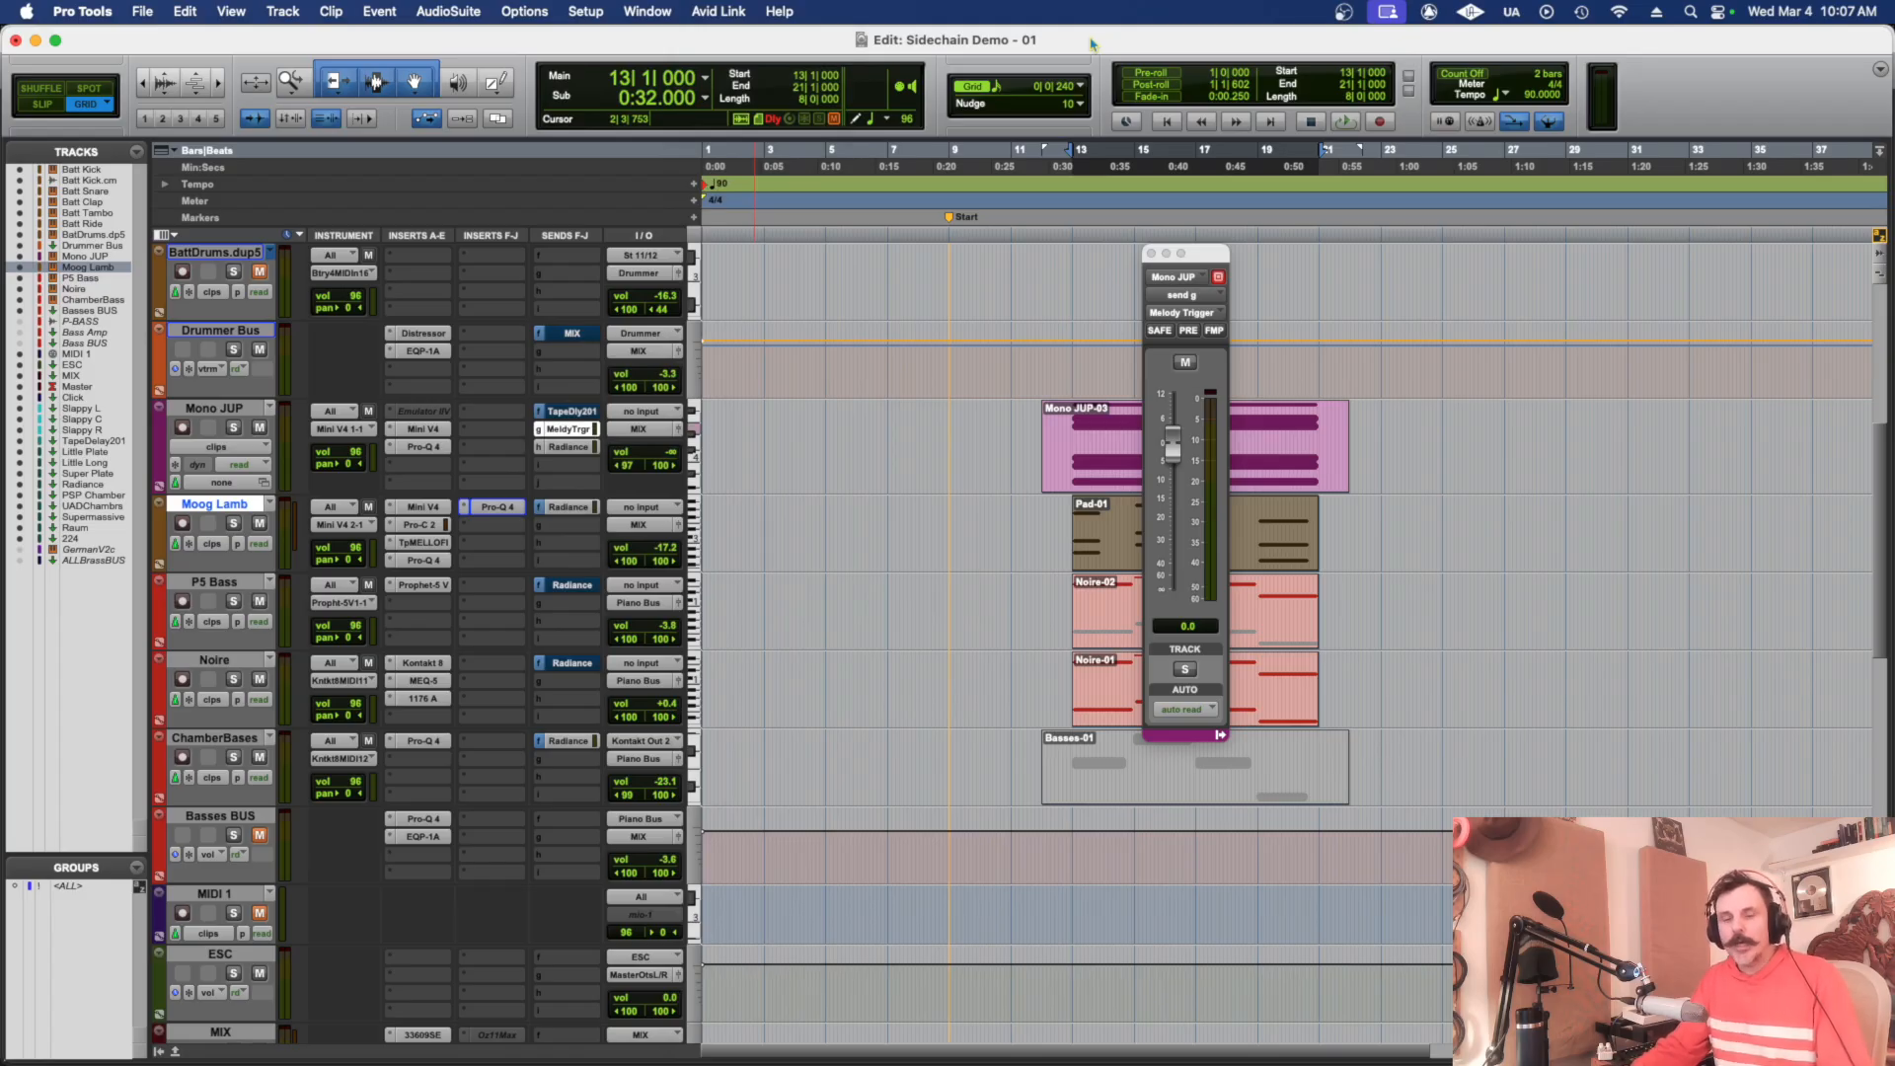
click(1151, 255)
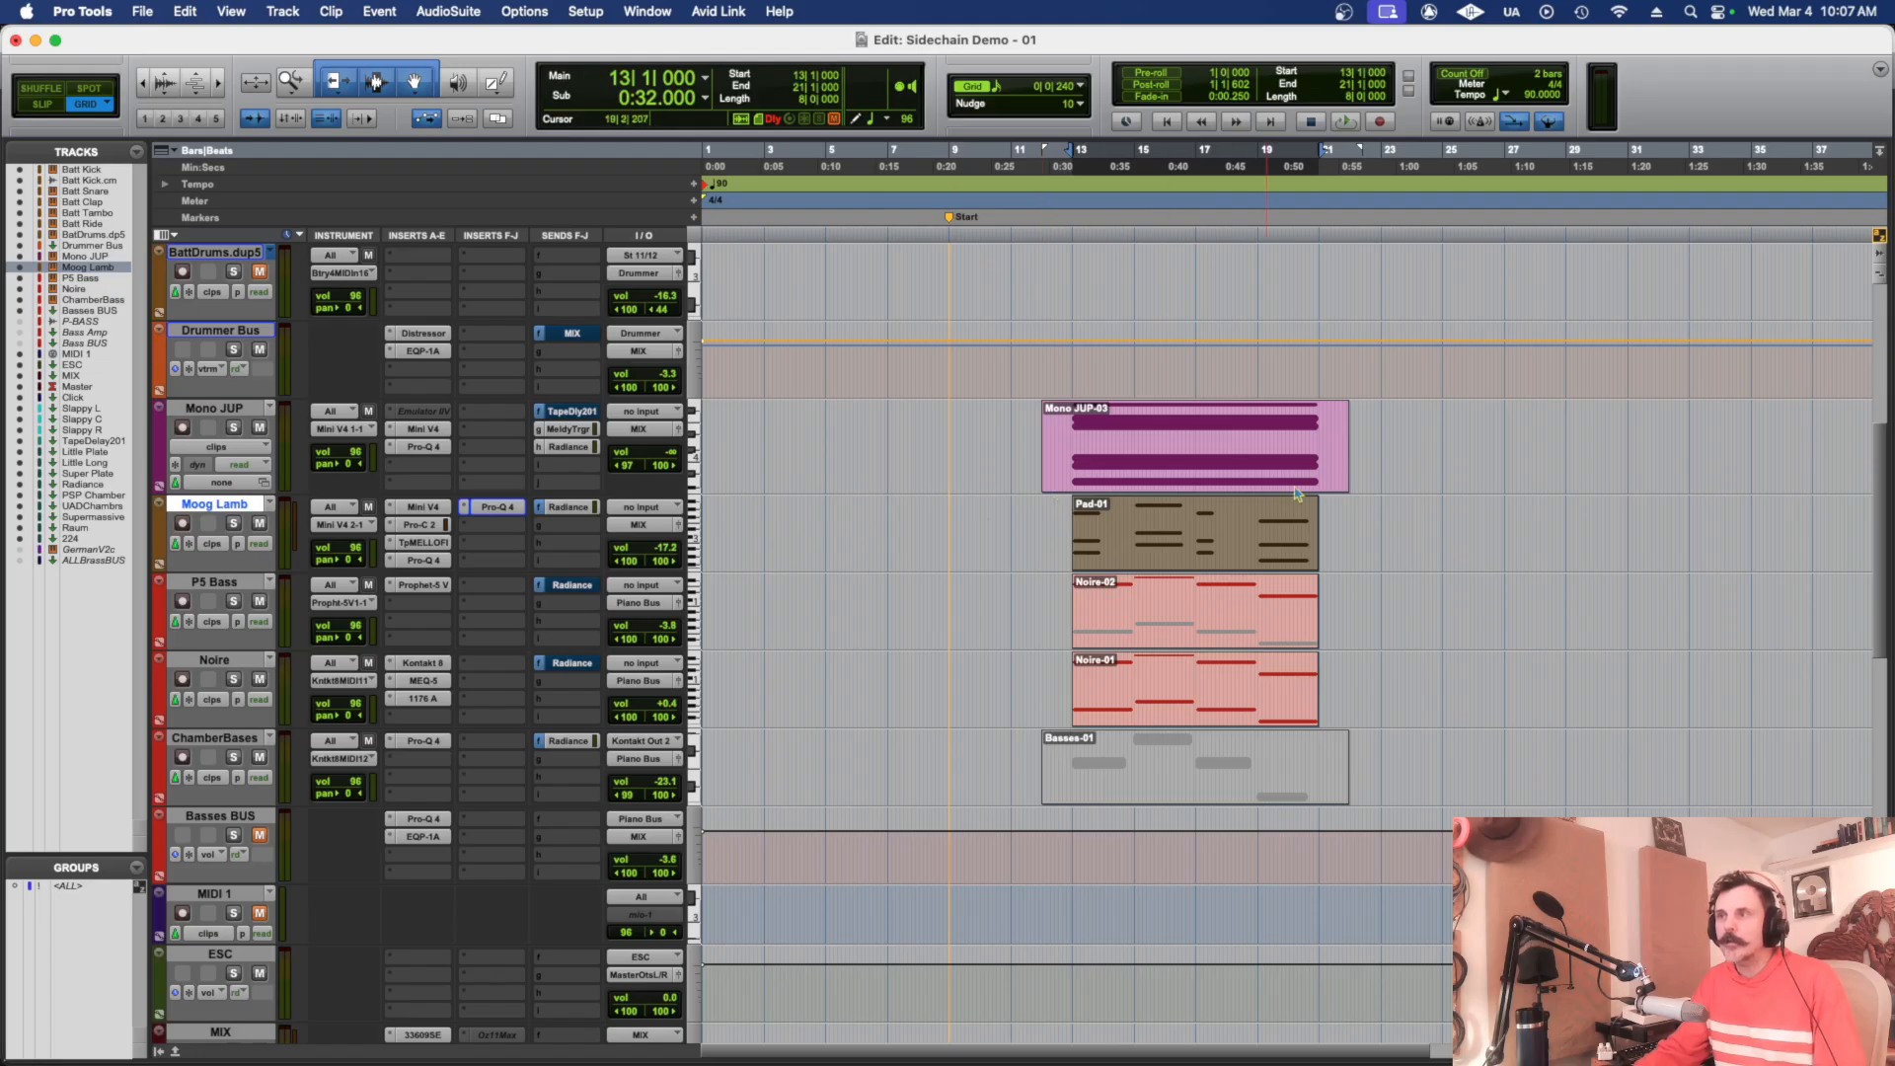
- Select the Mono JUP track, play the session, and open the Pro-Q 4 in Moog Lamb's insert slot F
click(219, 412)
key(space)
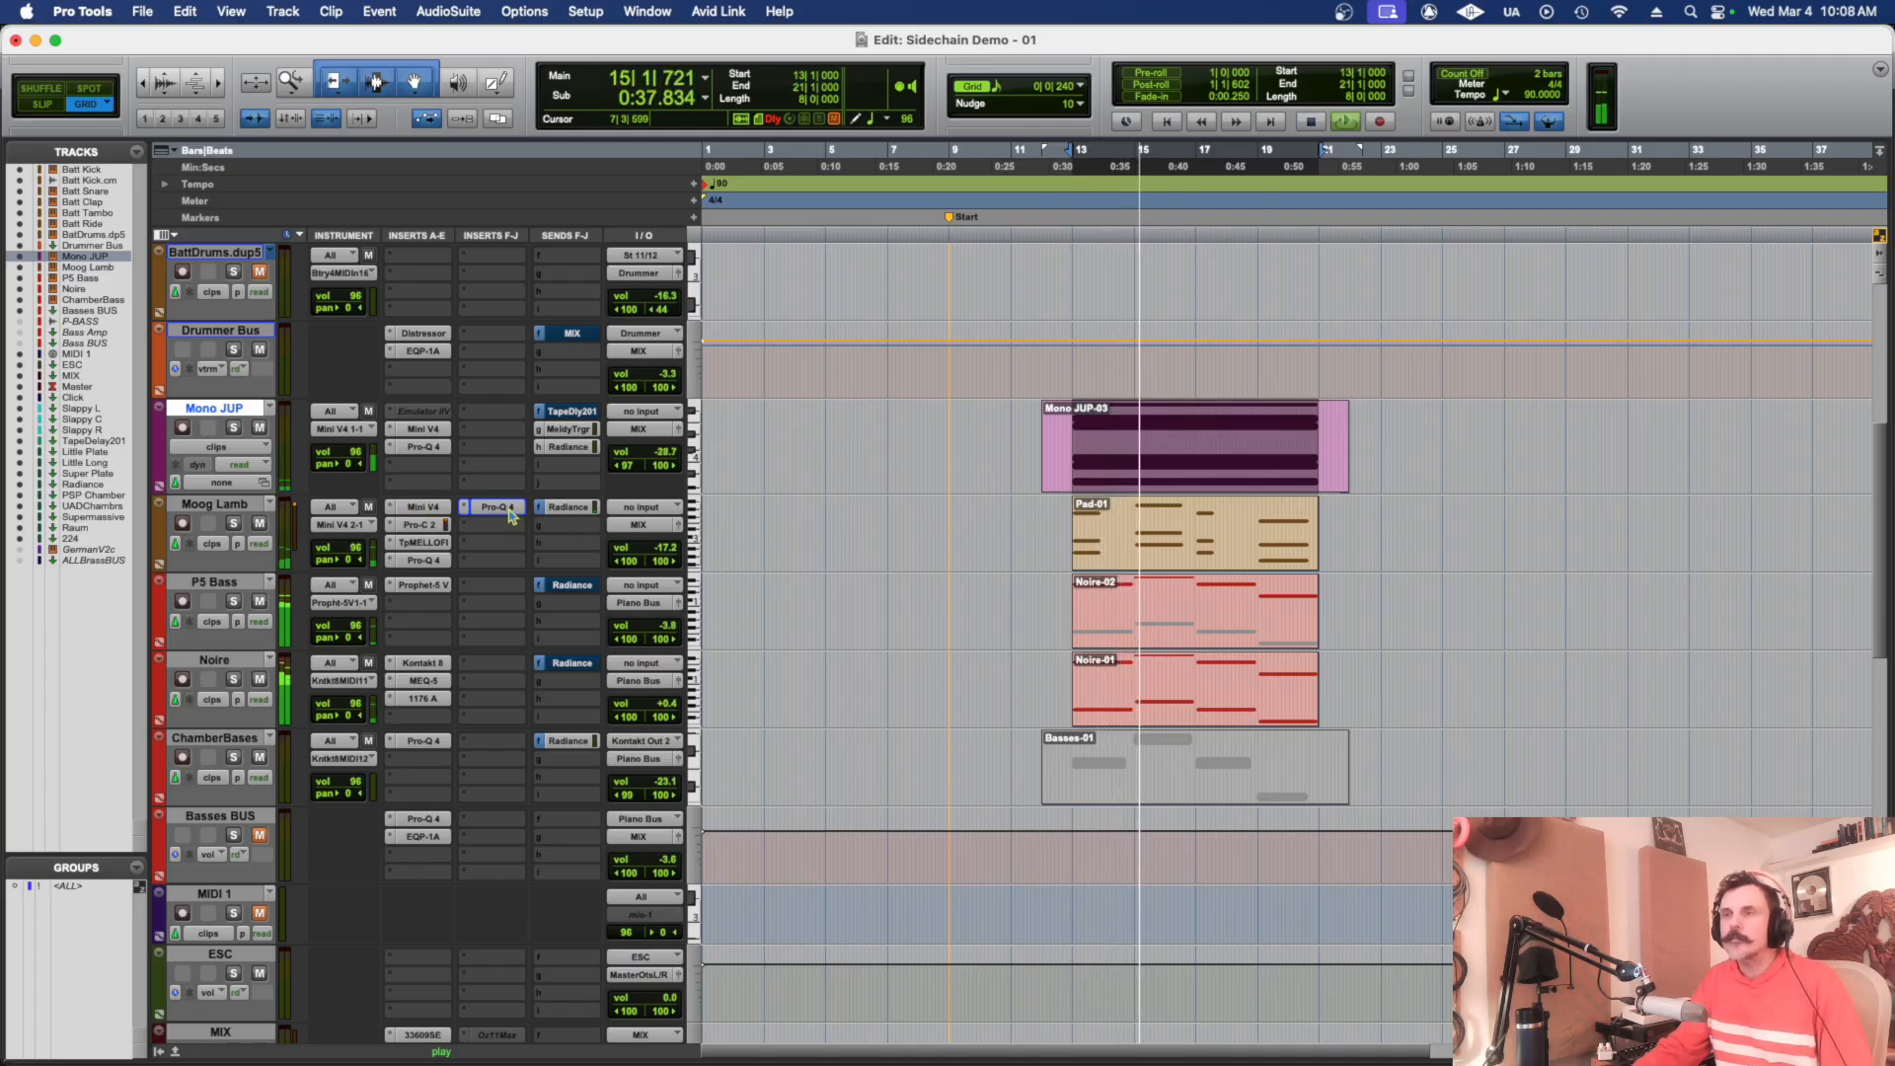
click(509, 509)
drag(686, 48, 1402, 321)
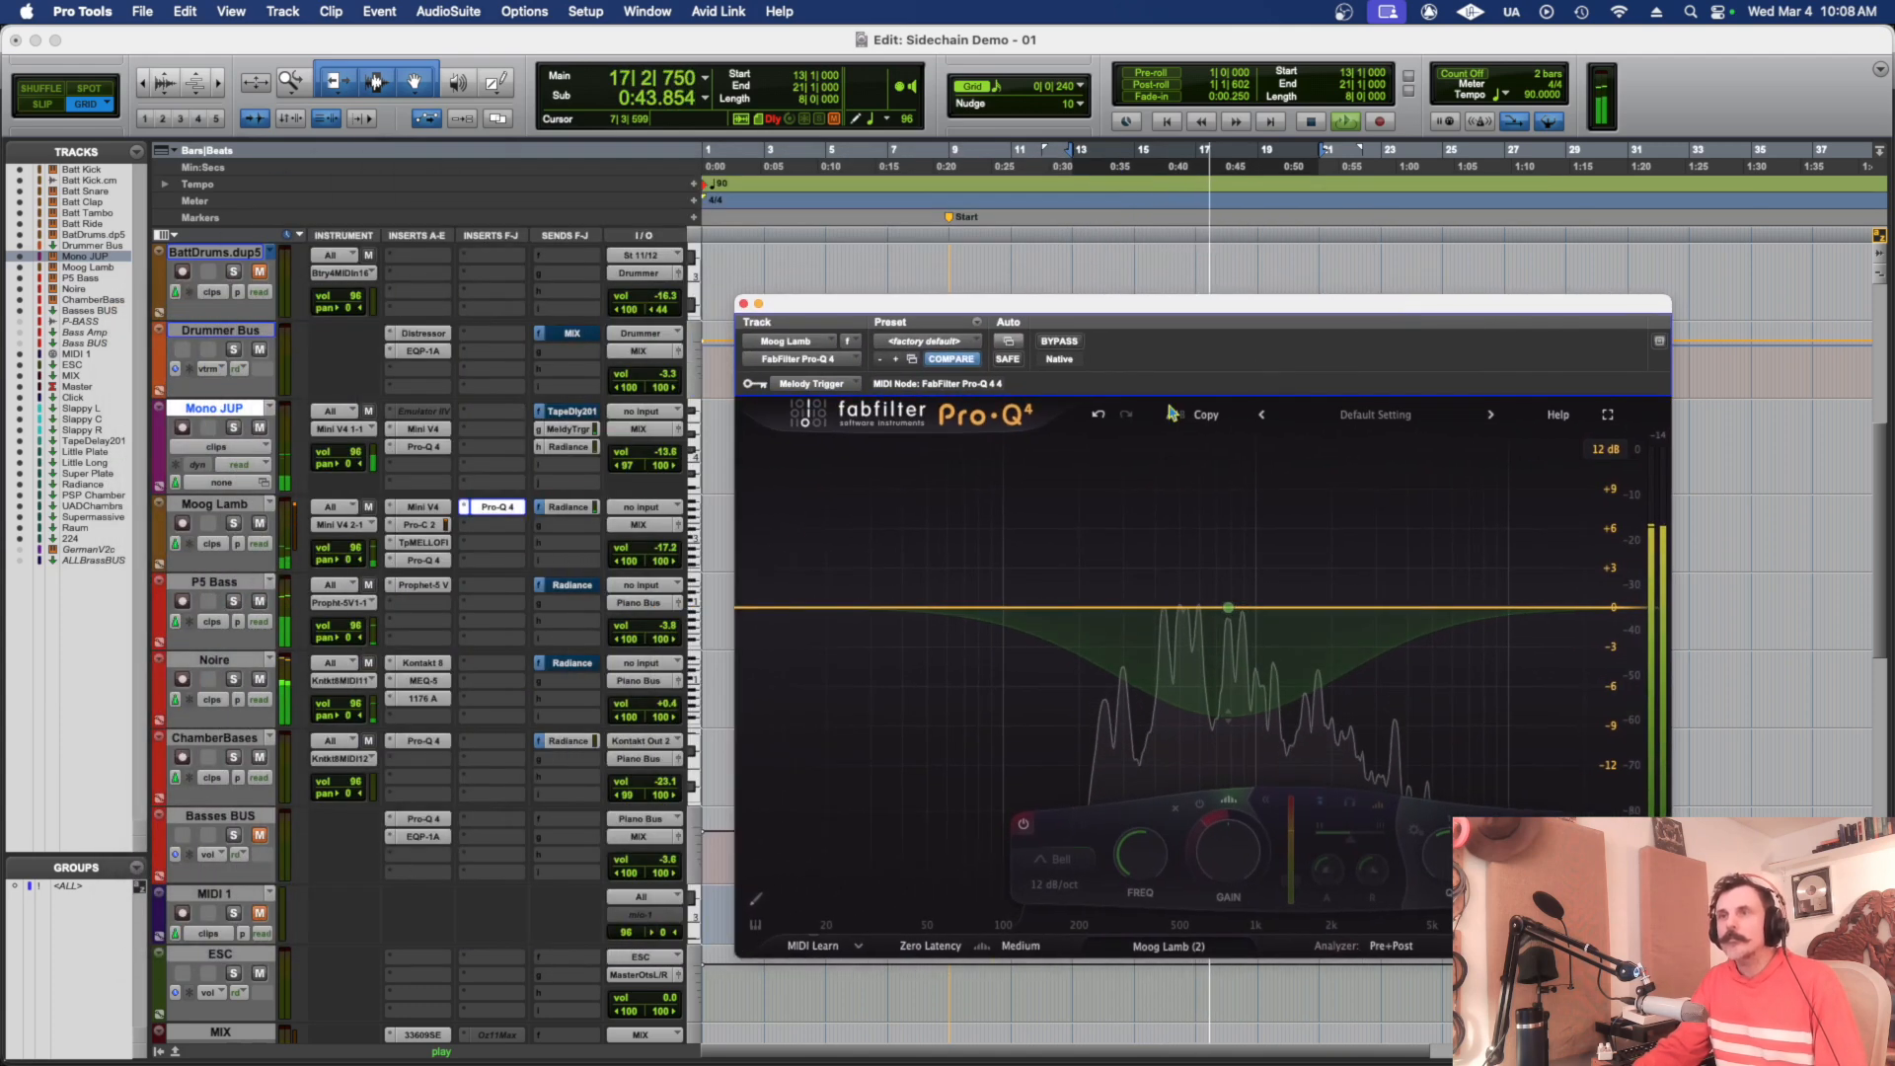
mouse_move(1204, 669)
- Stop playback and check the key input choices for Moog Lamb's Pro-Q 4
key(space)
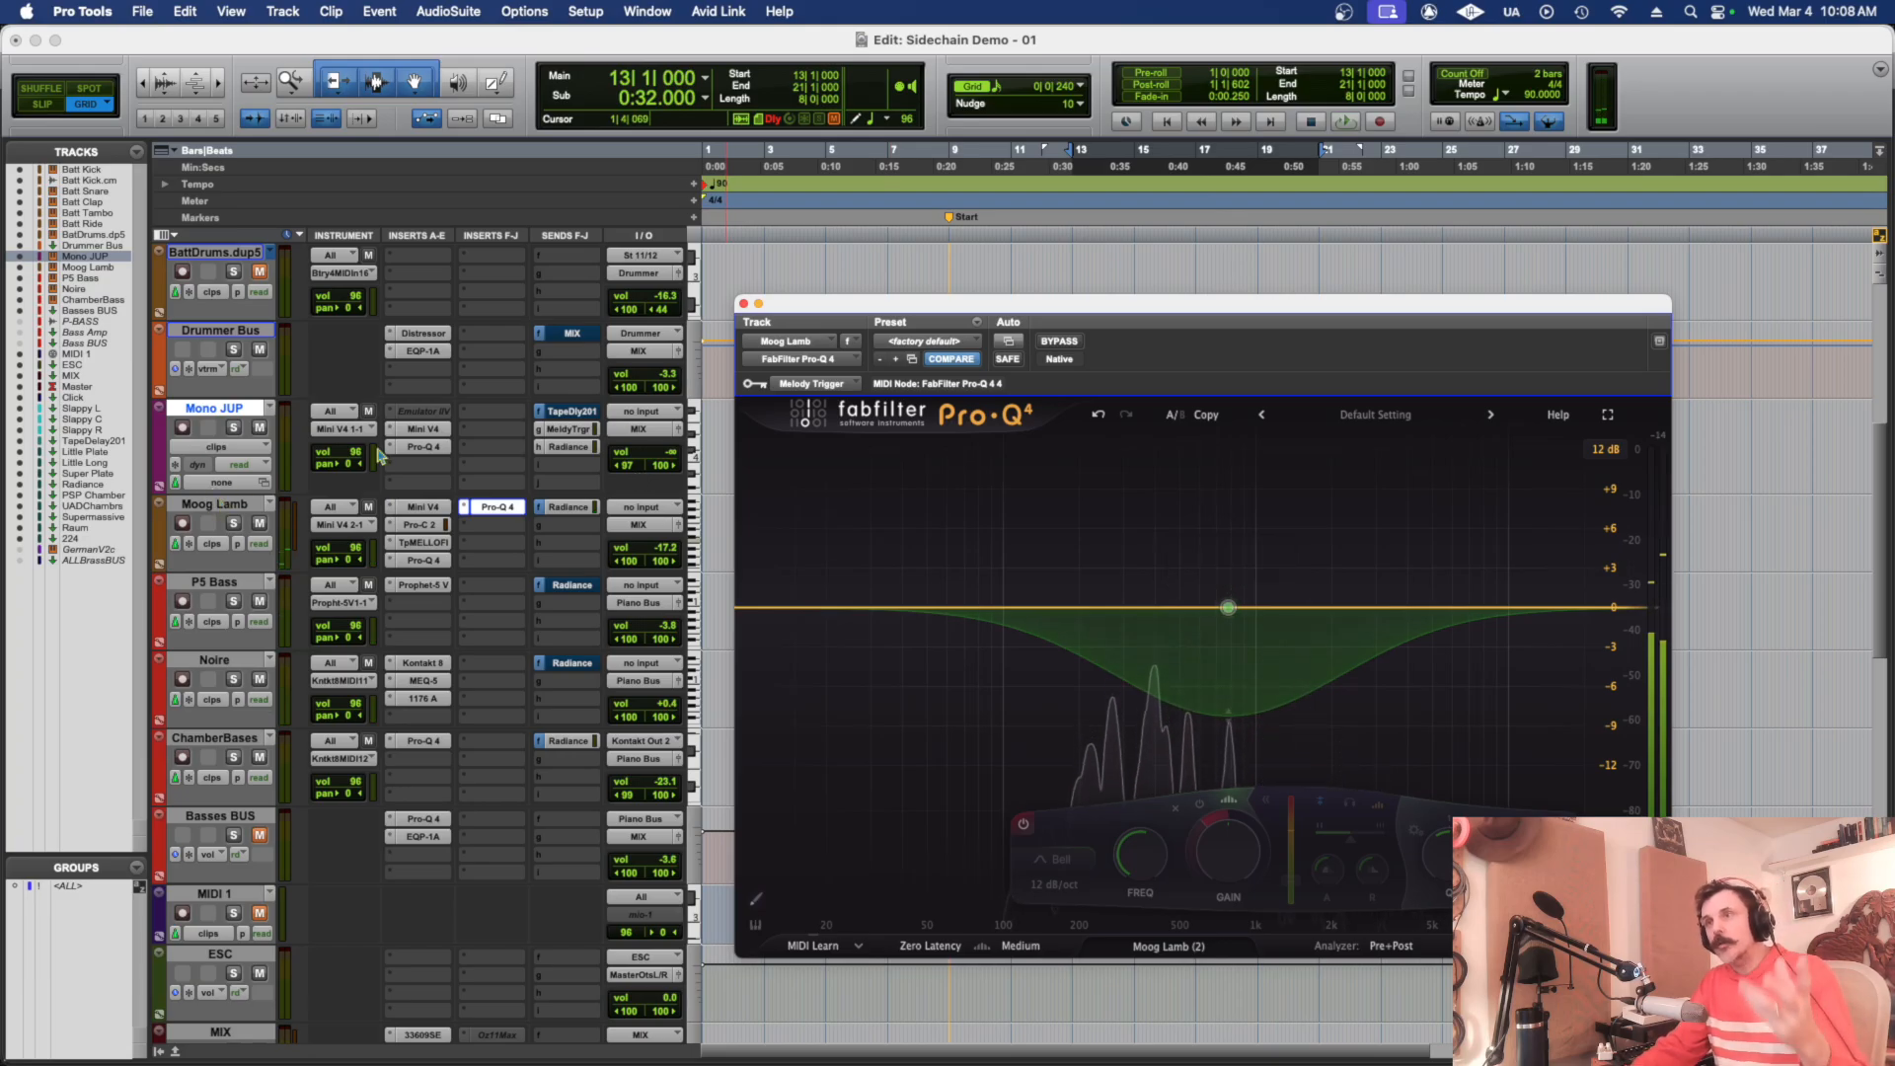
click(818, 387)
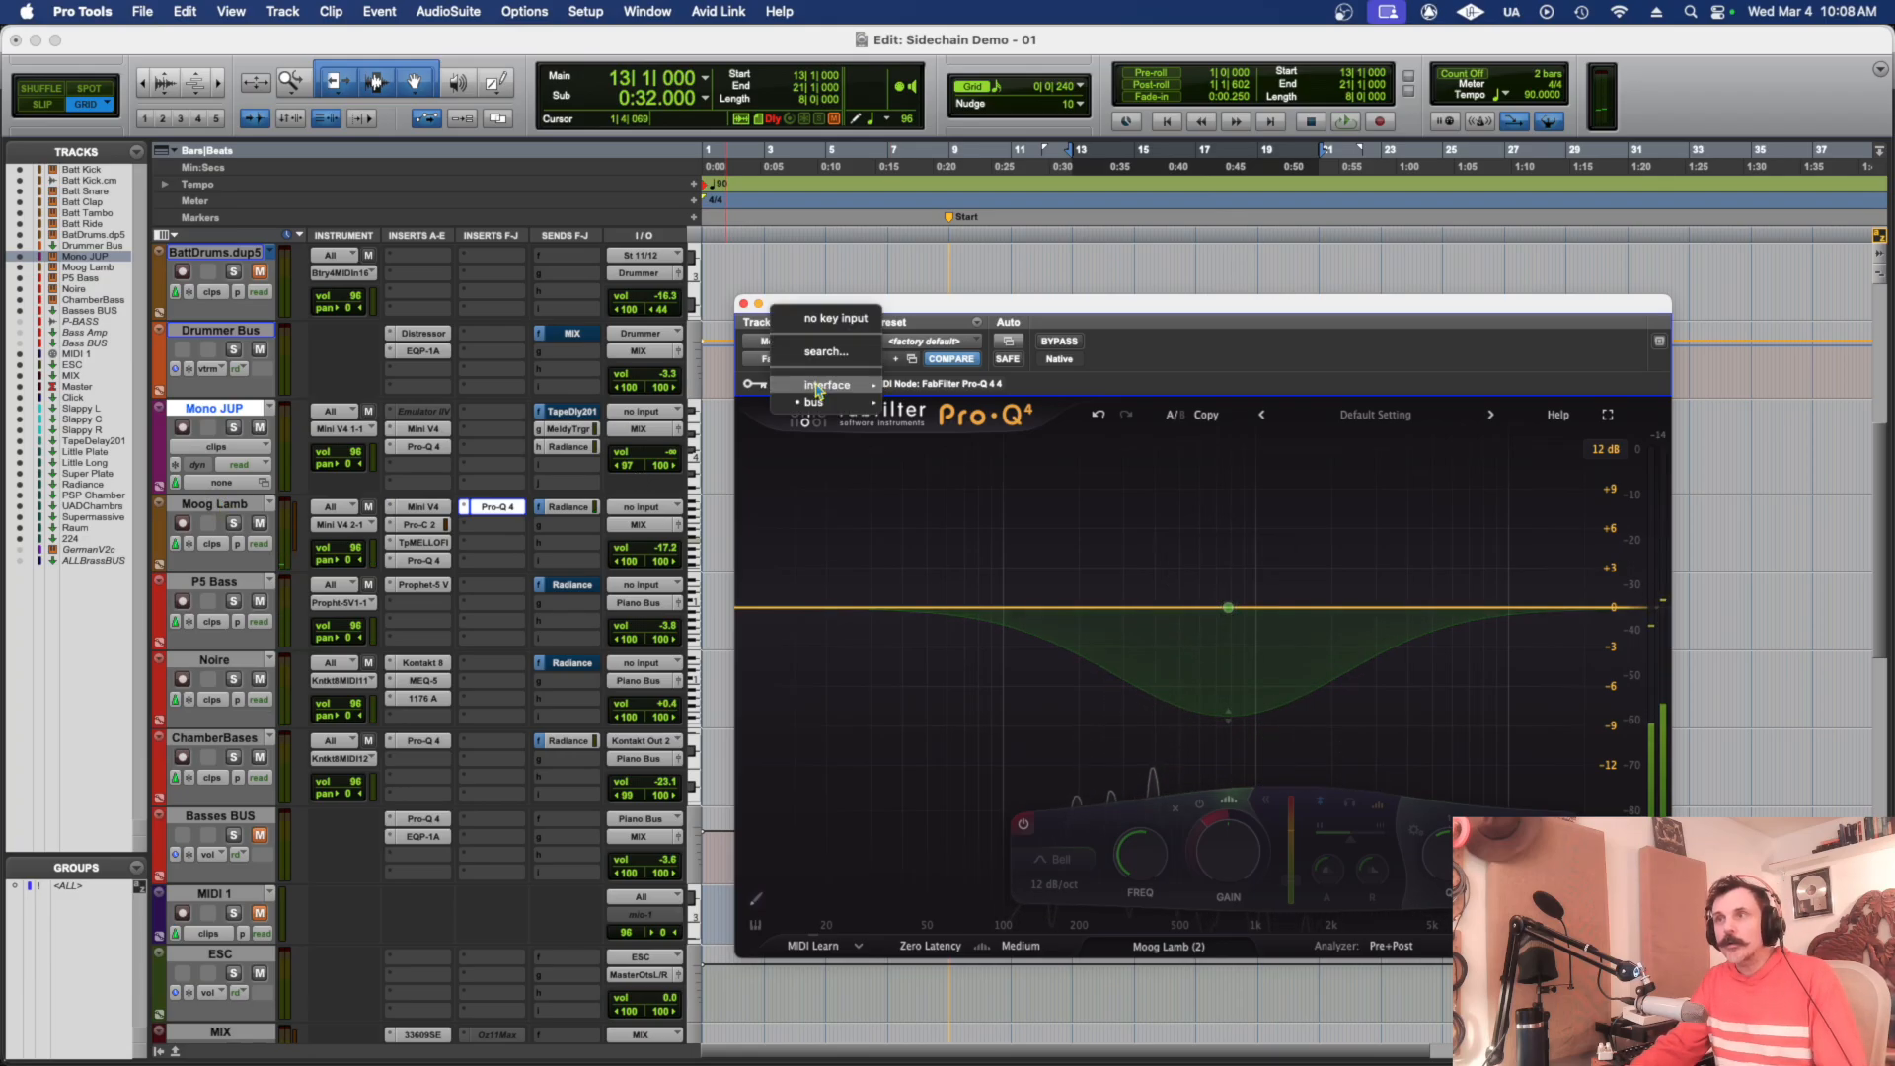
click(1380, 347)
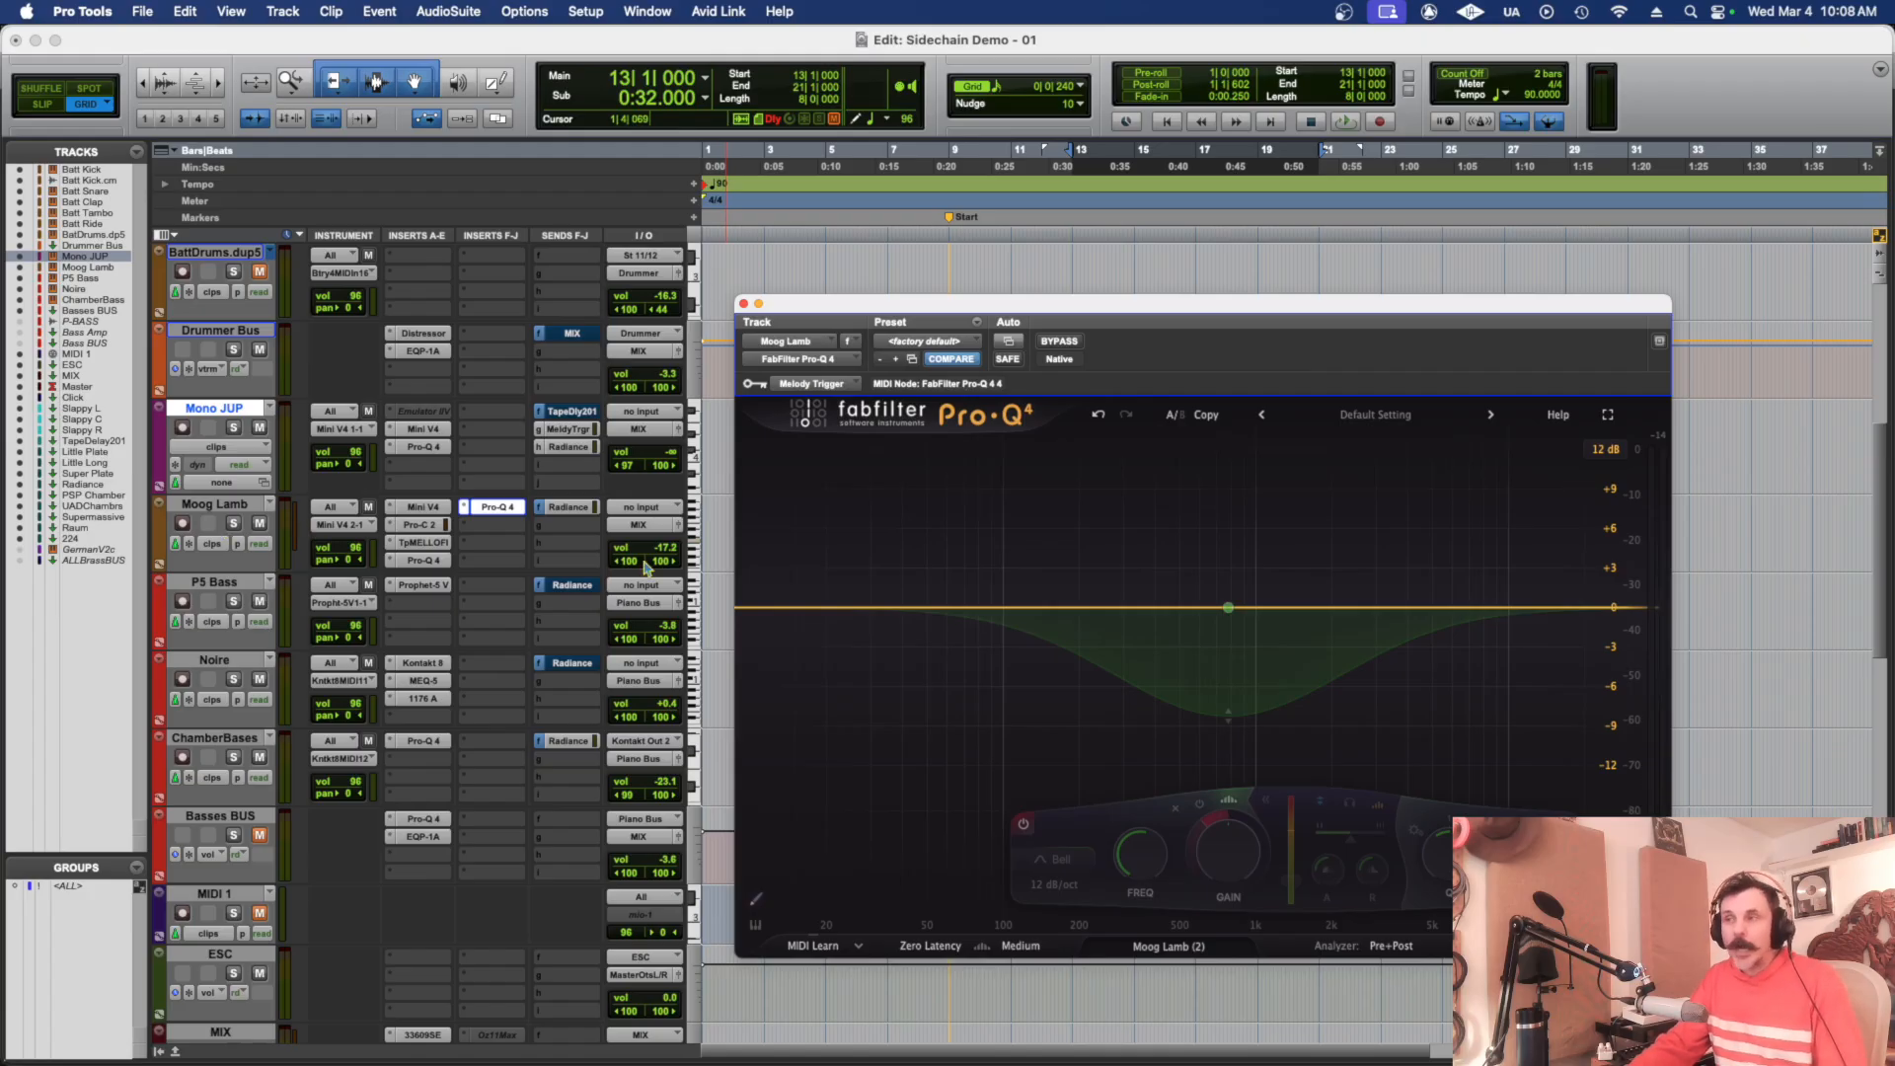
- Enable the bell band in Moog Lamb's Pro-Q 4 and play the session to audition it
mouse_move(1230, 610)
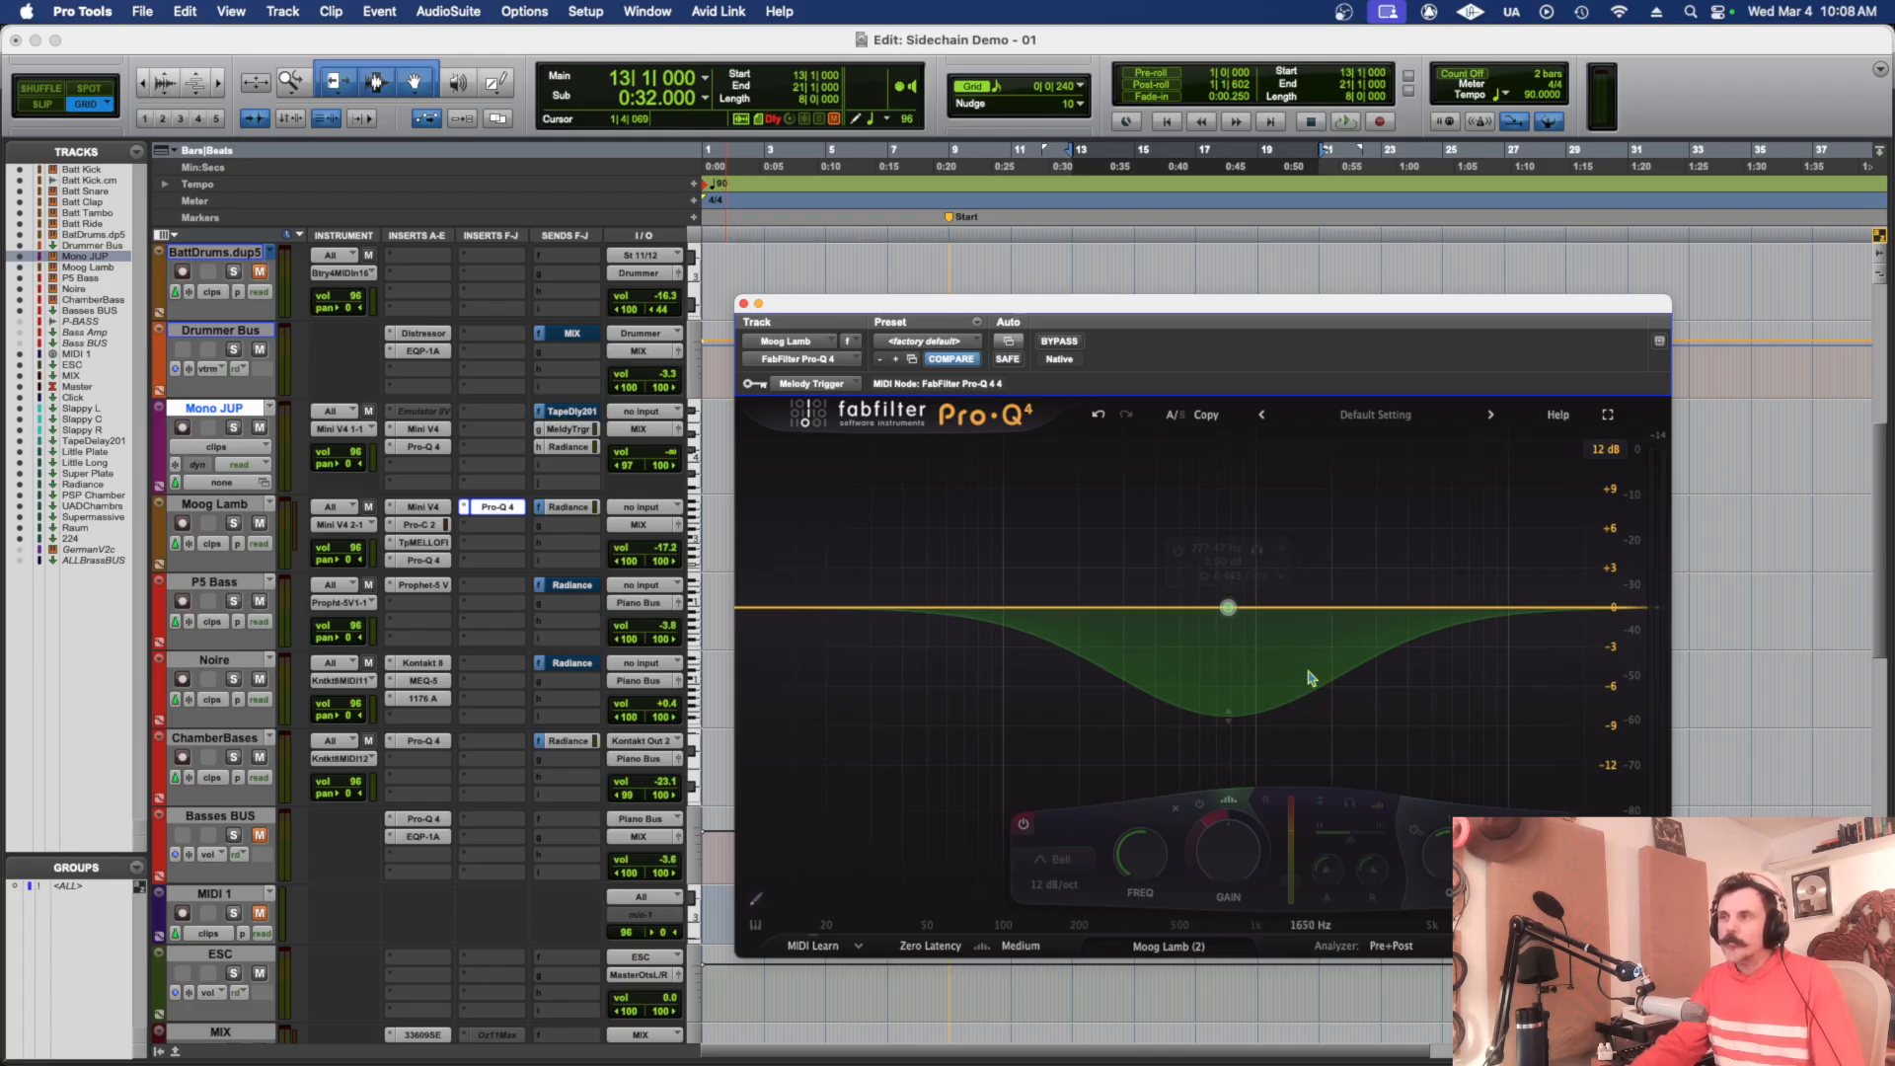
click(1026, 827)
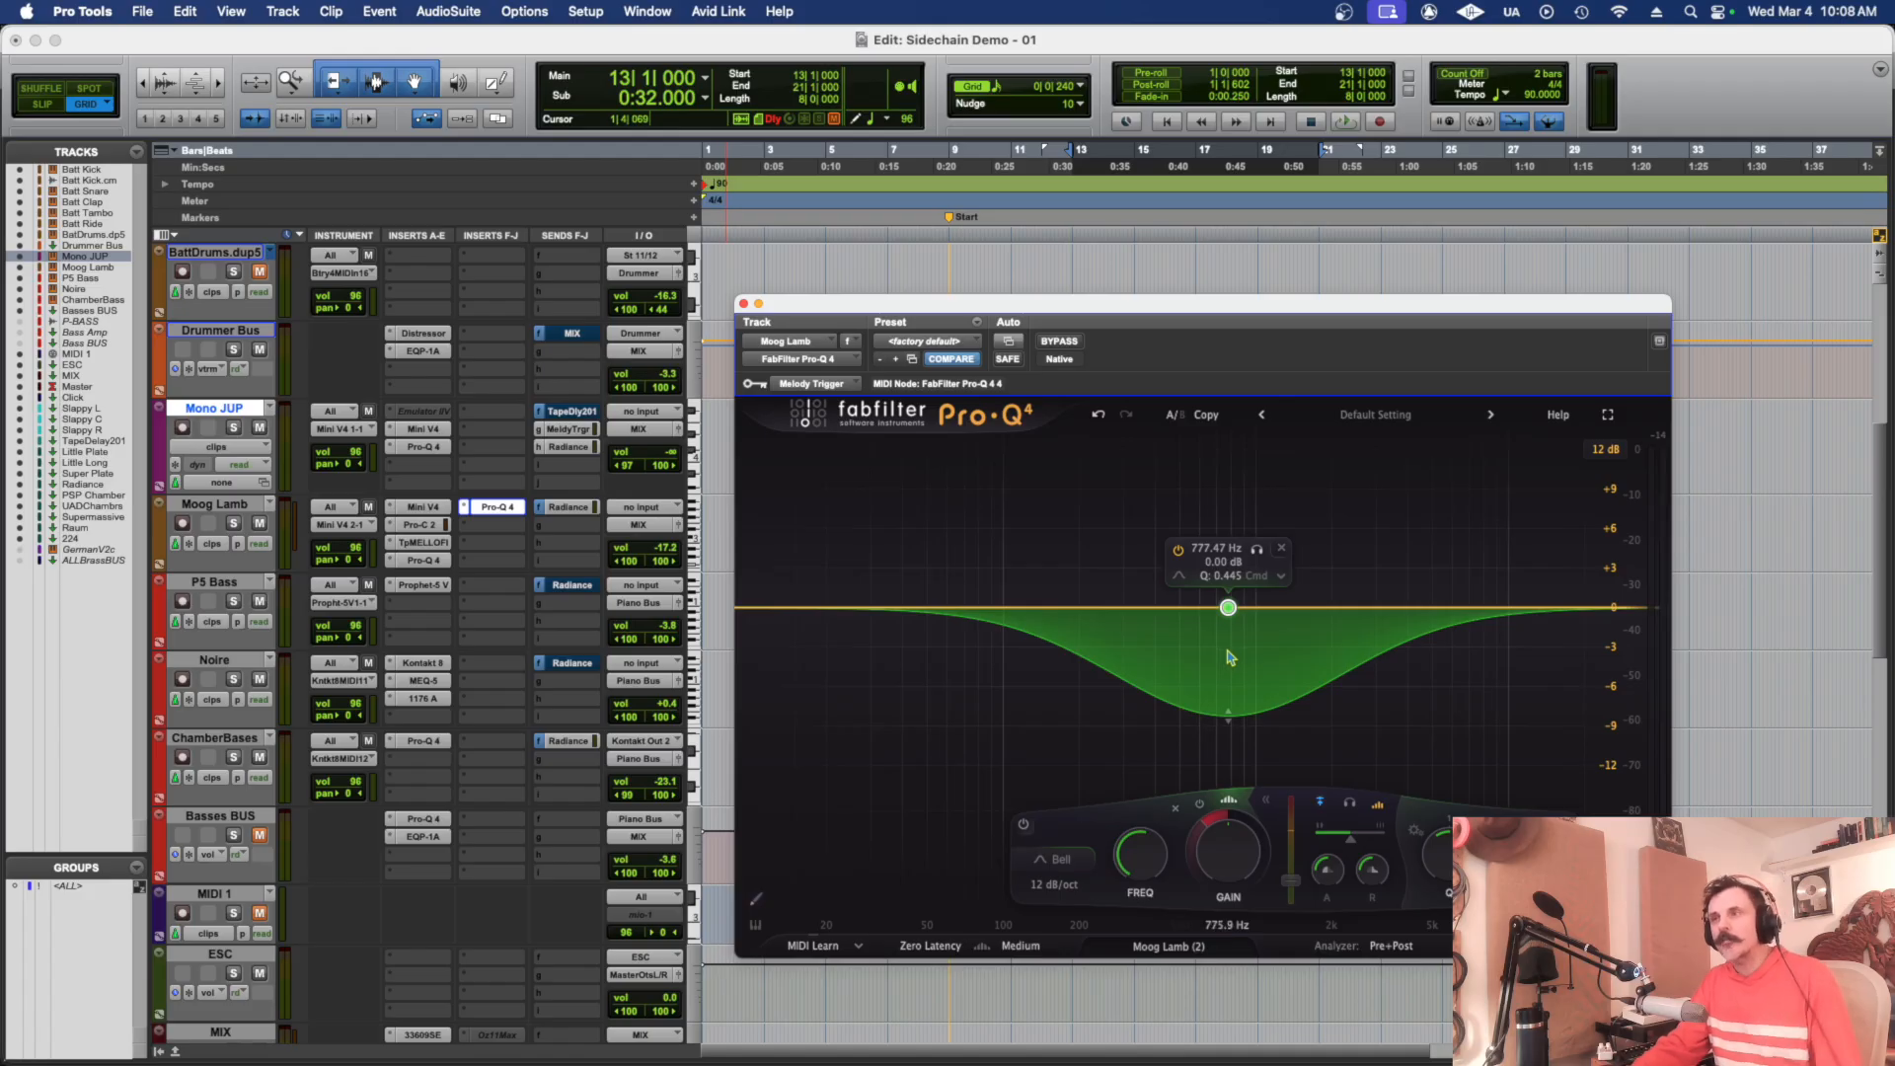
key(space)
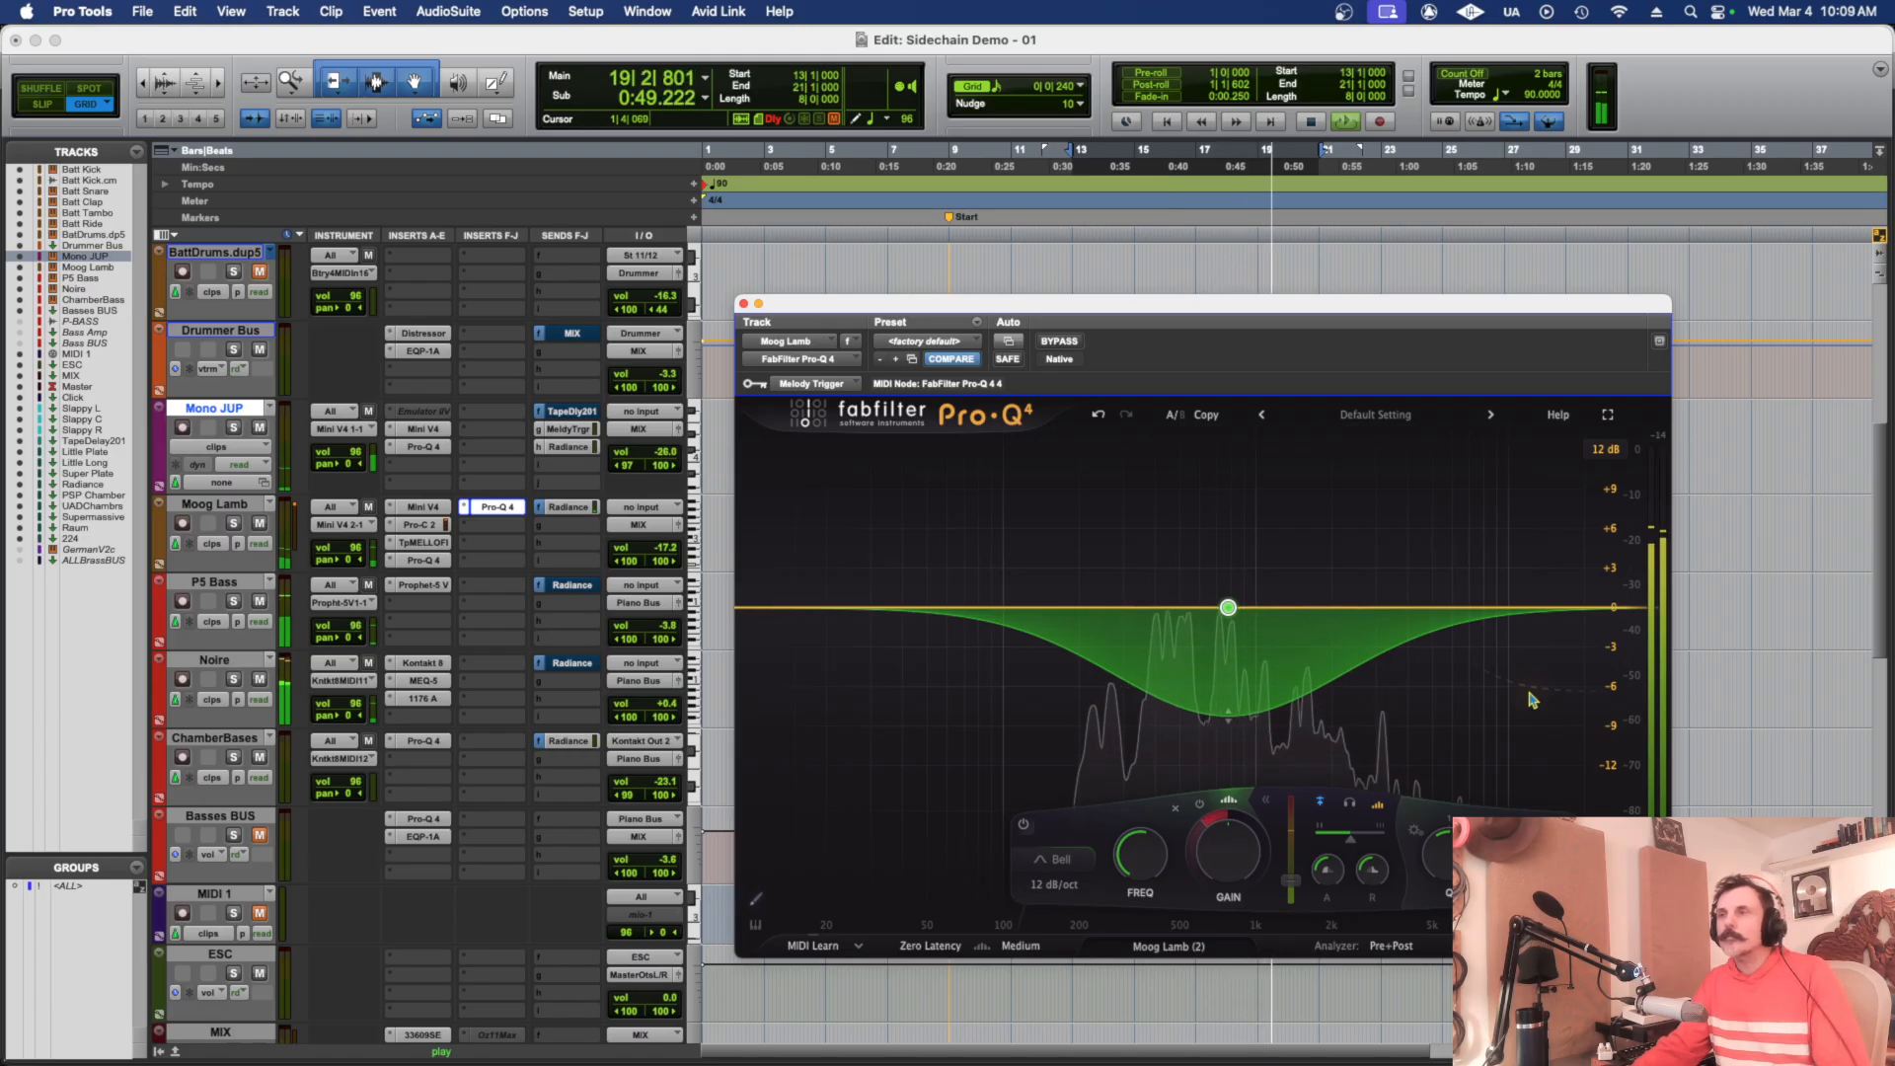
key(space)
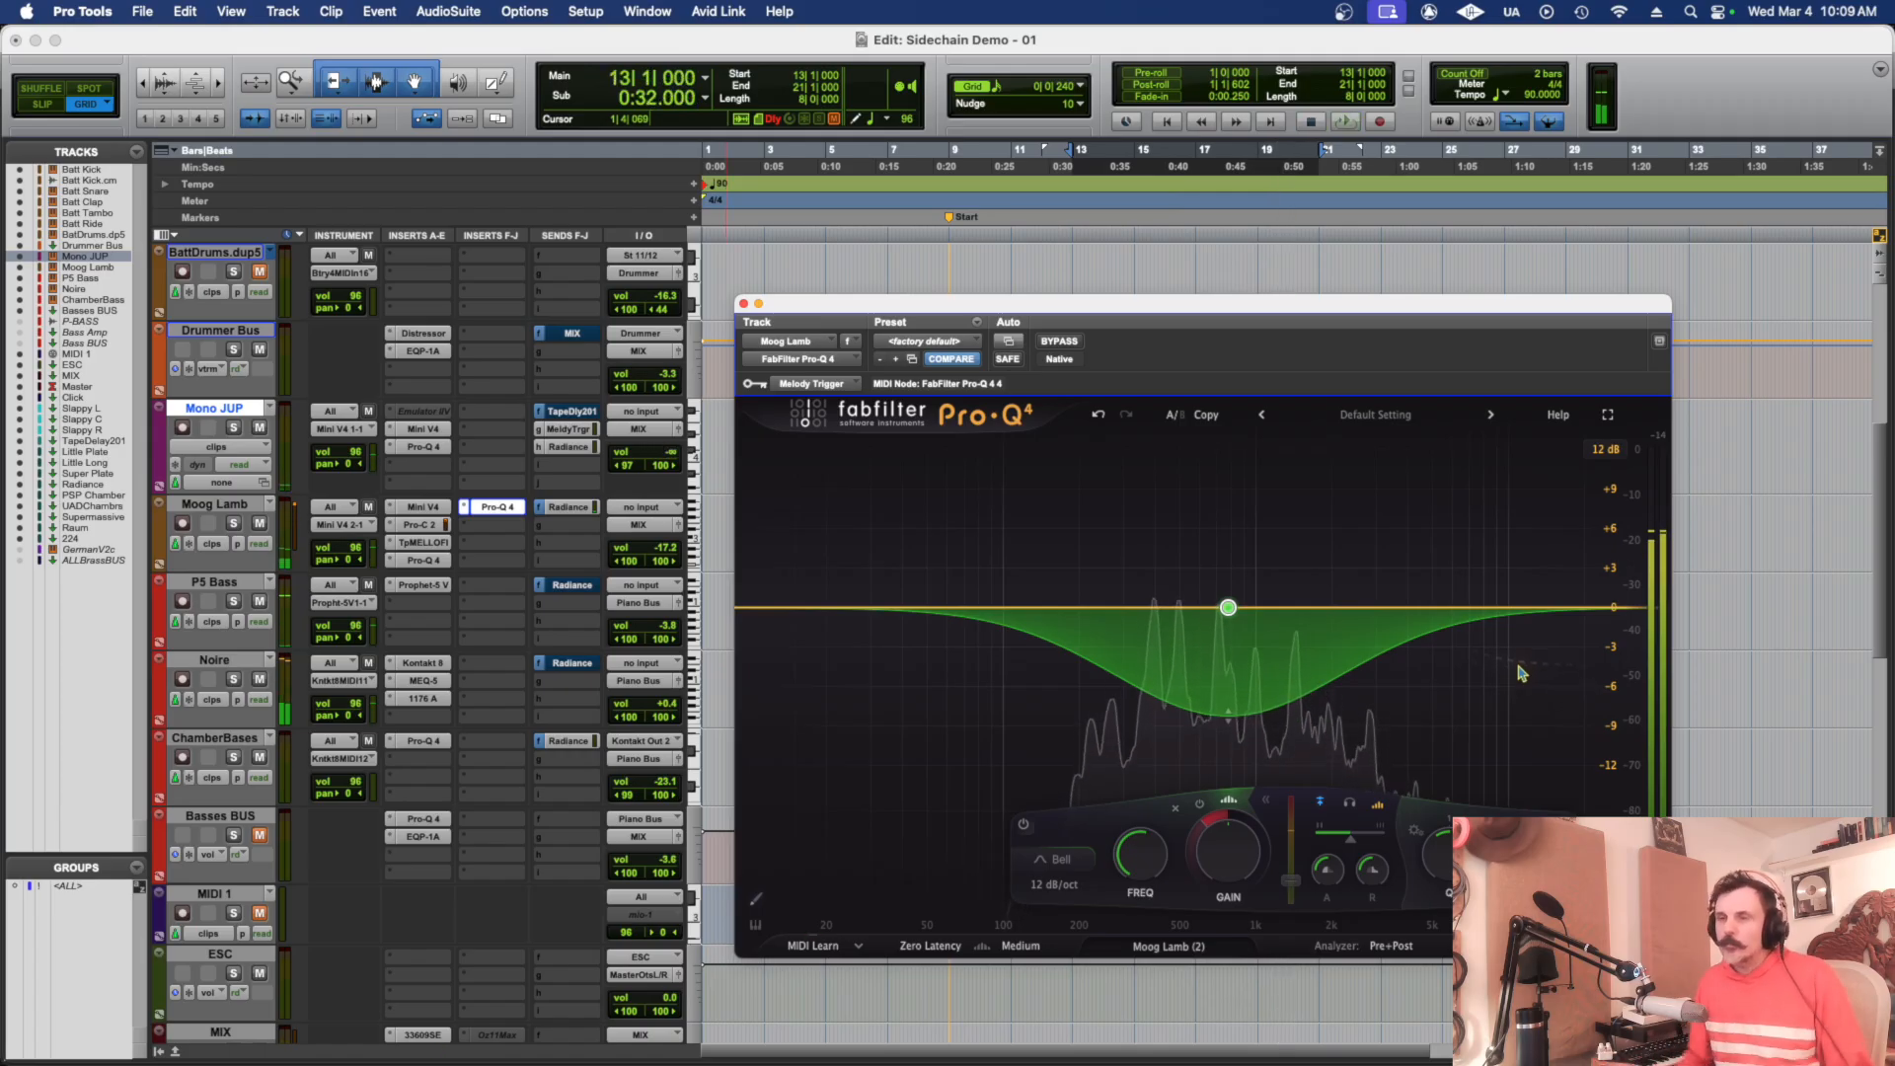